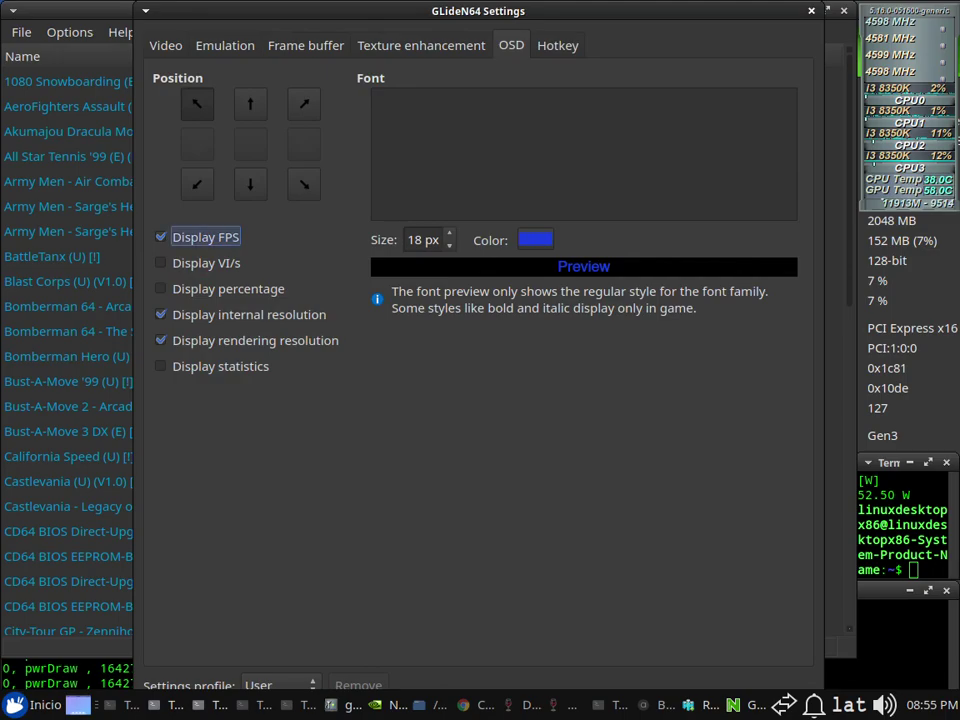
Review the on-screen display options in the GLideN64 settings, from Display FPS through Display statistics
{"action": "key", "text": "Tab"}
{"action": "key", "text": "Tab"}
{"action": "key", "text": "Tab"}
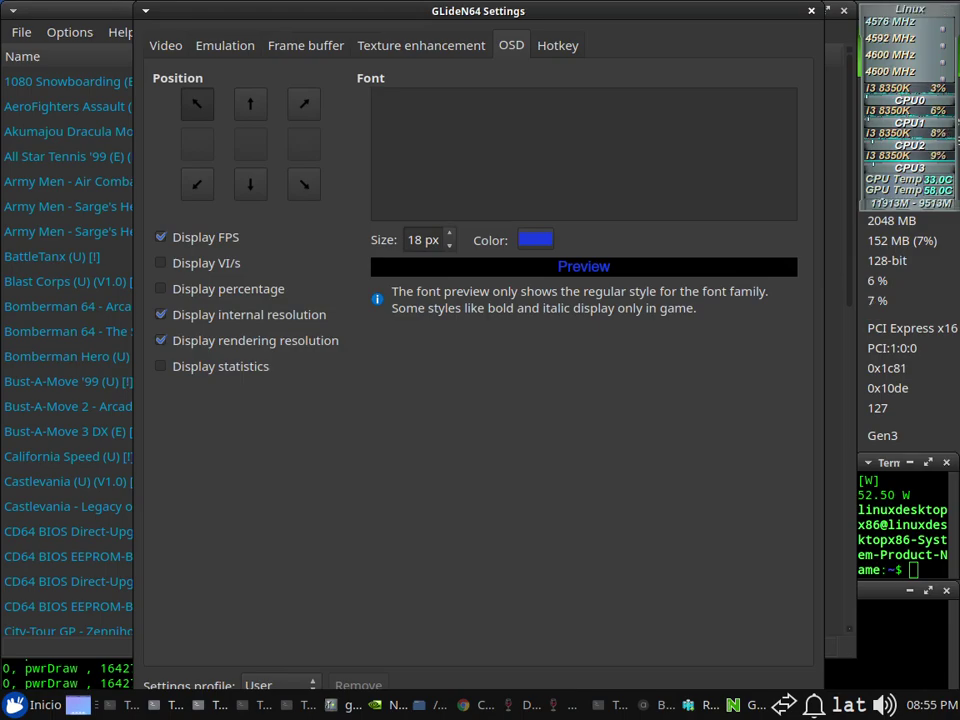
{"action": "key", "text": "Tab"}
{"action": "key", "text": "Left"}
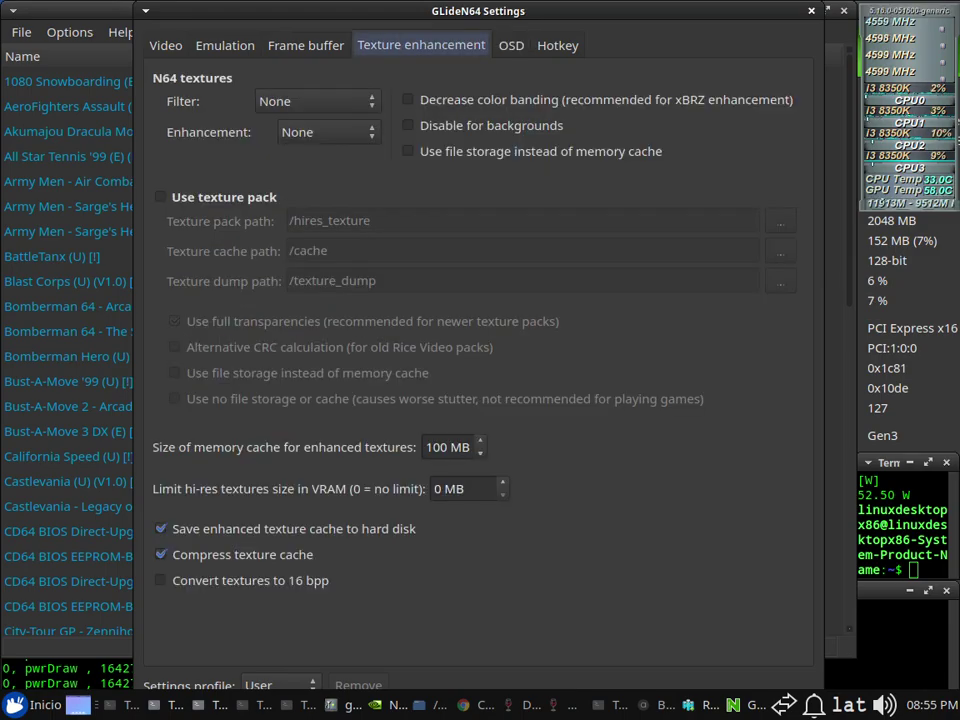
{"action": "key", "text": "Right"}
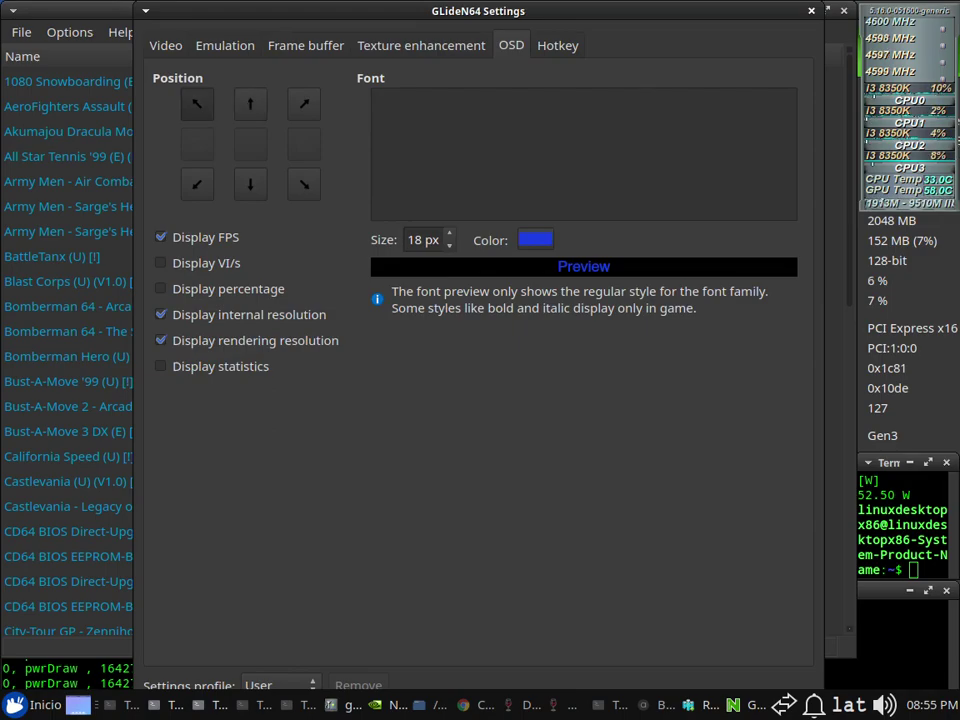
{"action": "key", "text": "Tab"}
{"action": "key", "text": "Tab"}
{"action": "key", "text": "Tab"}
{"action": "key", "text": "Tab"}
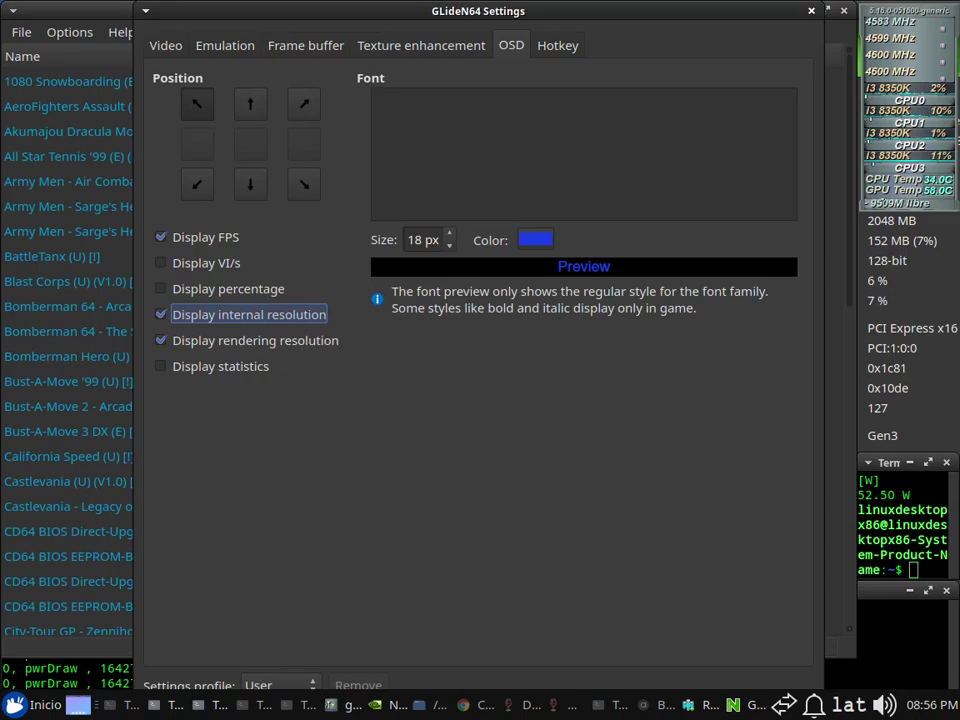
{"action": "key", "text": "Tab"}
{"action": "key", "text": "Tab"}
{"action": "key", "text": "Tab"}
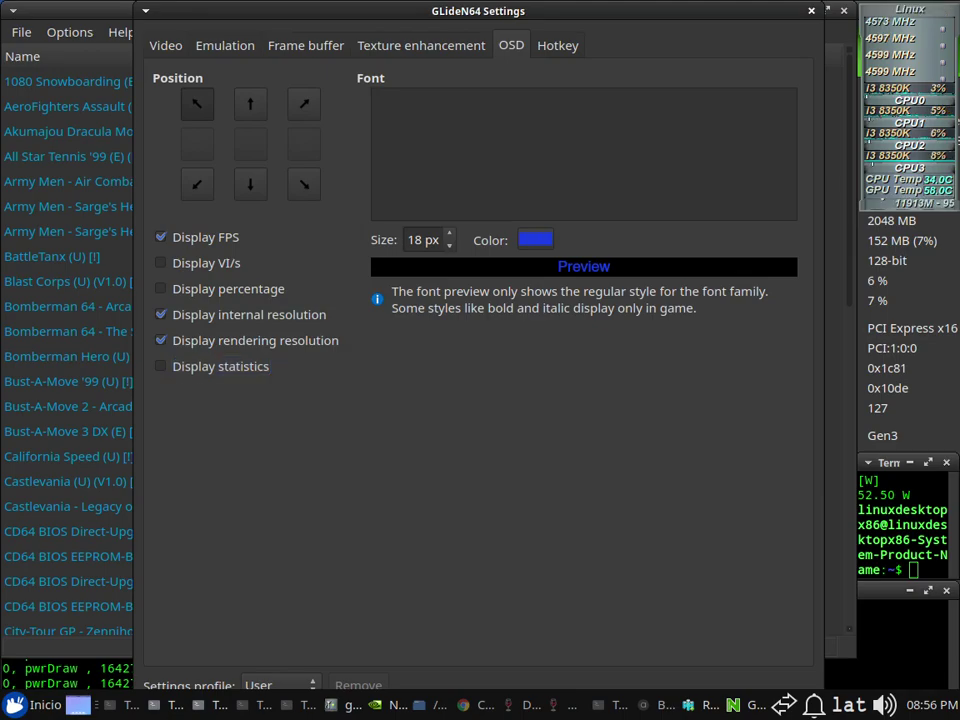
Check the remaining on-screen display options and close the GLideN64 settings without saving
{"action": "key", "text": "Tab"}
{"action": "key", "text": "Tab"}
{"action": "key", "text": "Tab"}
{"action": "key", "text": "space"}
{"action": "key", "text": "Escape"}
{"action": "key", "text": "Tab"}
{"action": "key", "text": "space"}
{"action": "key", "text": "Escape"}
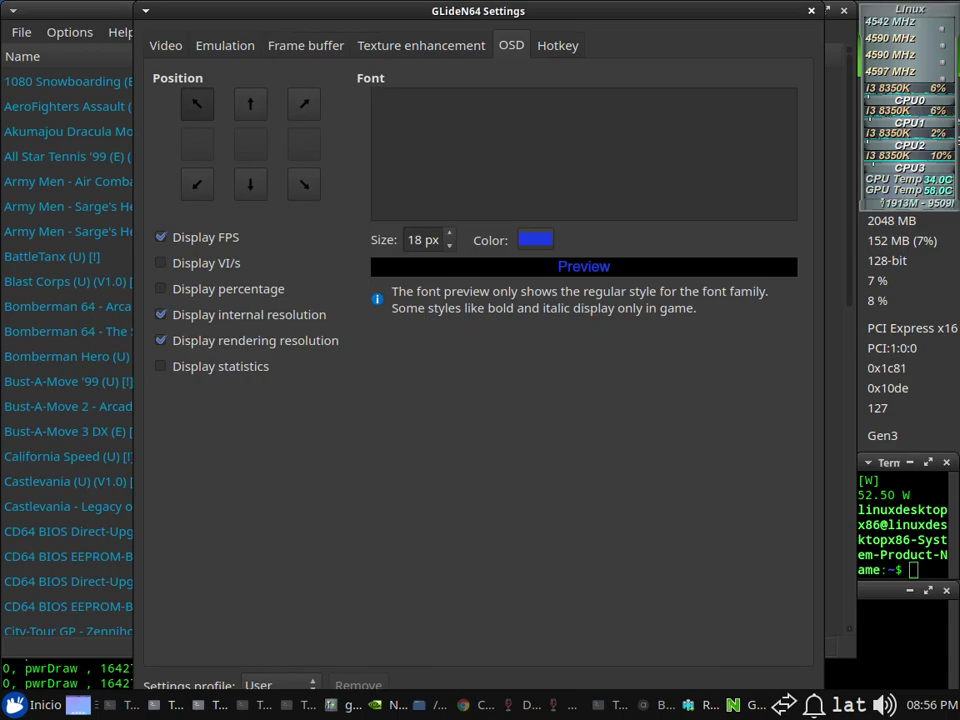
{"action": "key", "text": "Escape"}
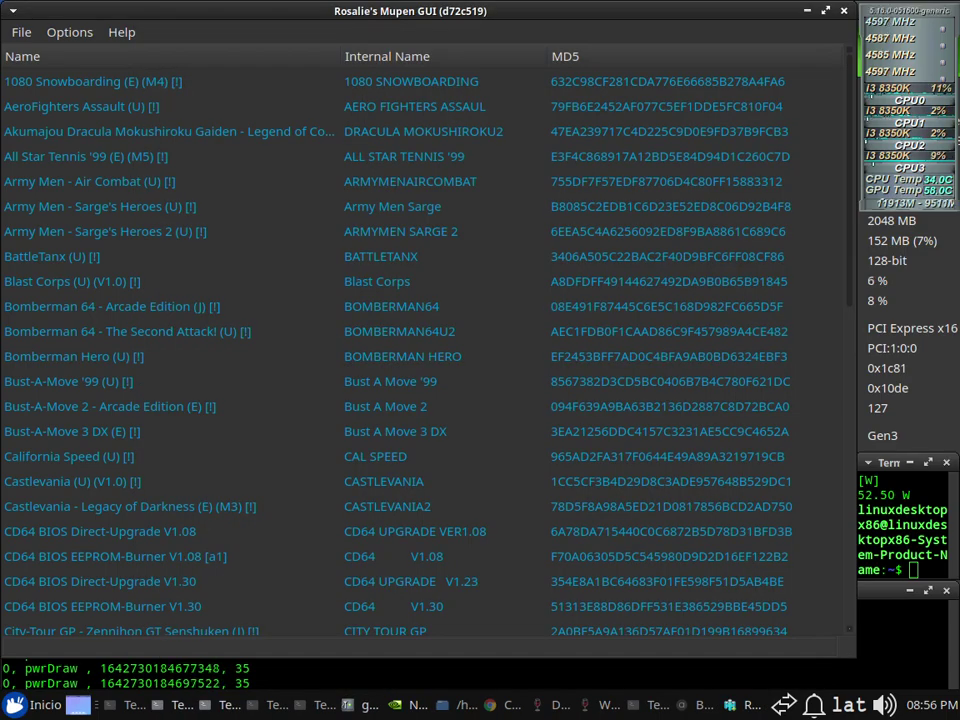
{"action": "key", "text": "alt+o"}
{"action": "key", "text": "Up"}
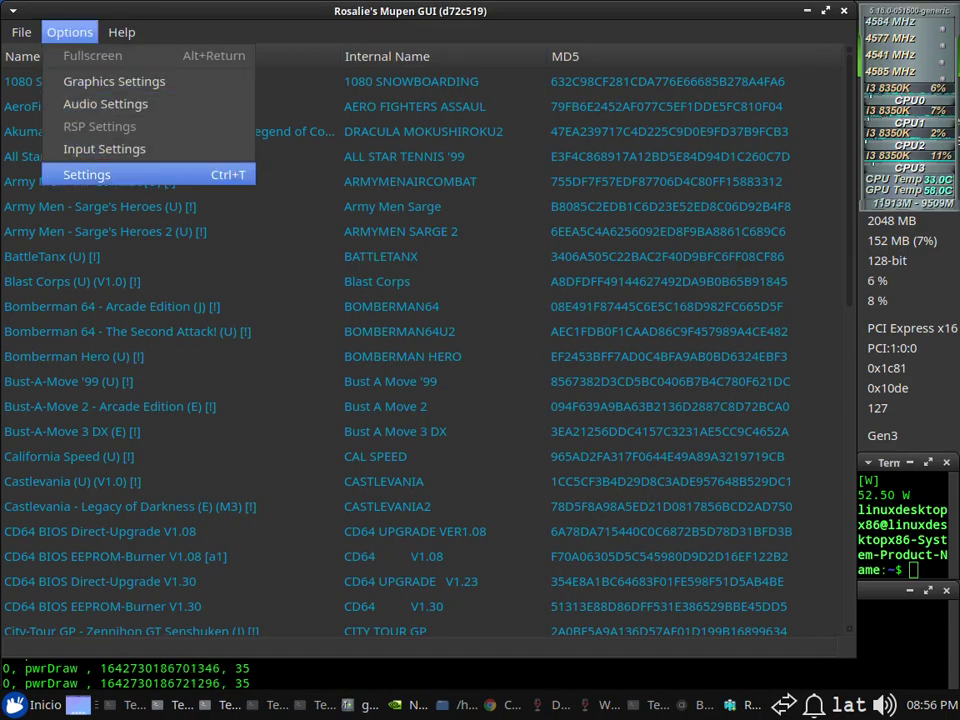
{"action": "key", "text": "Return"}
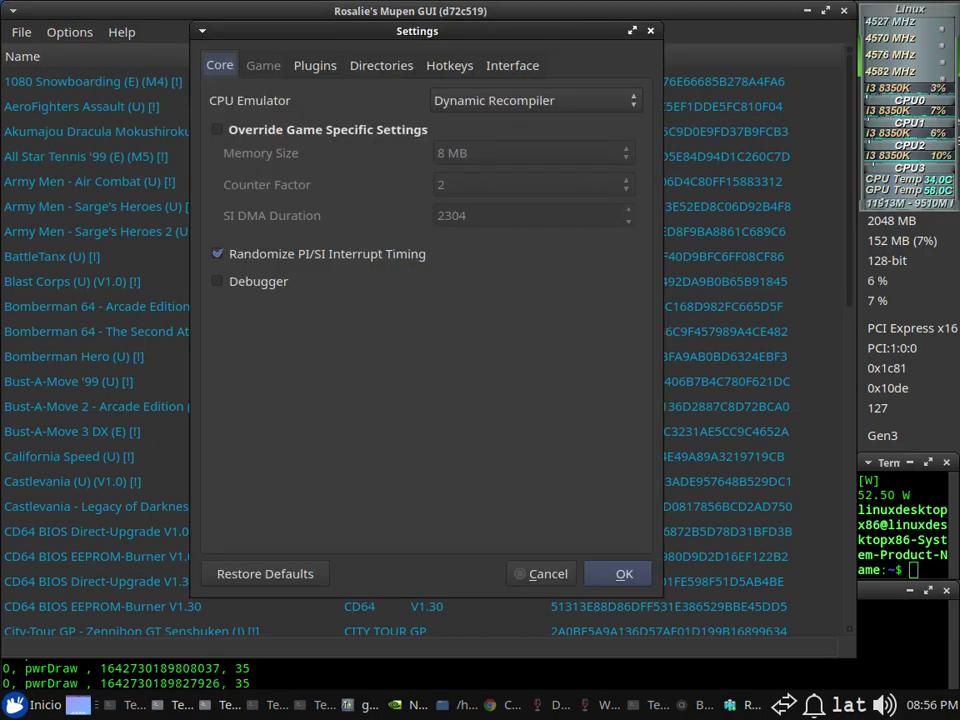
{"action": "key", "text": "Escape"}
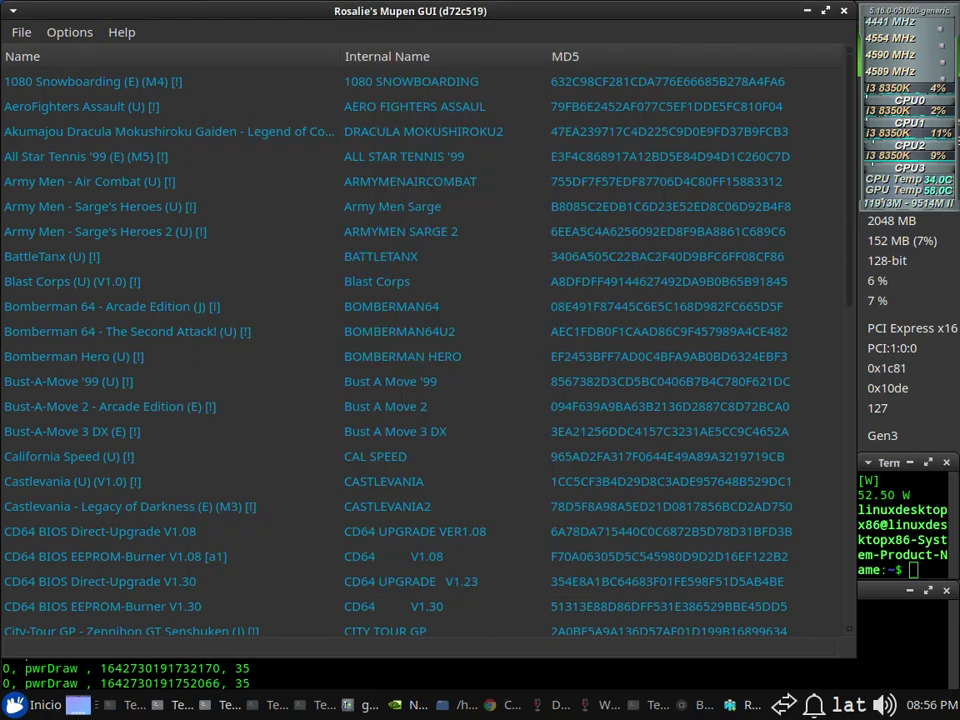
Check the audio plugin's volume and mute settings and accept them as they are
{"action": "key", "text": "alt+o"}
{"action": "key", "text": "Down"}
{"action": "key", "text": "Down"}
{"action": "key", "text": "Return"}
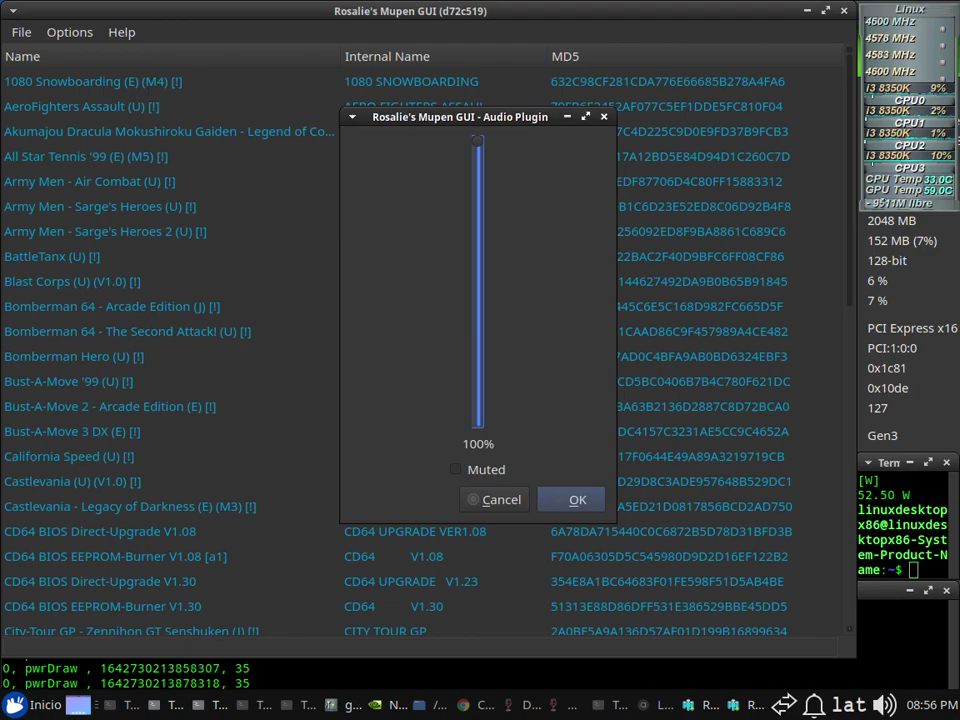
{"action": "left_click", "coordinate": [571, 499]}
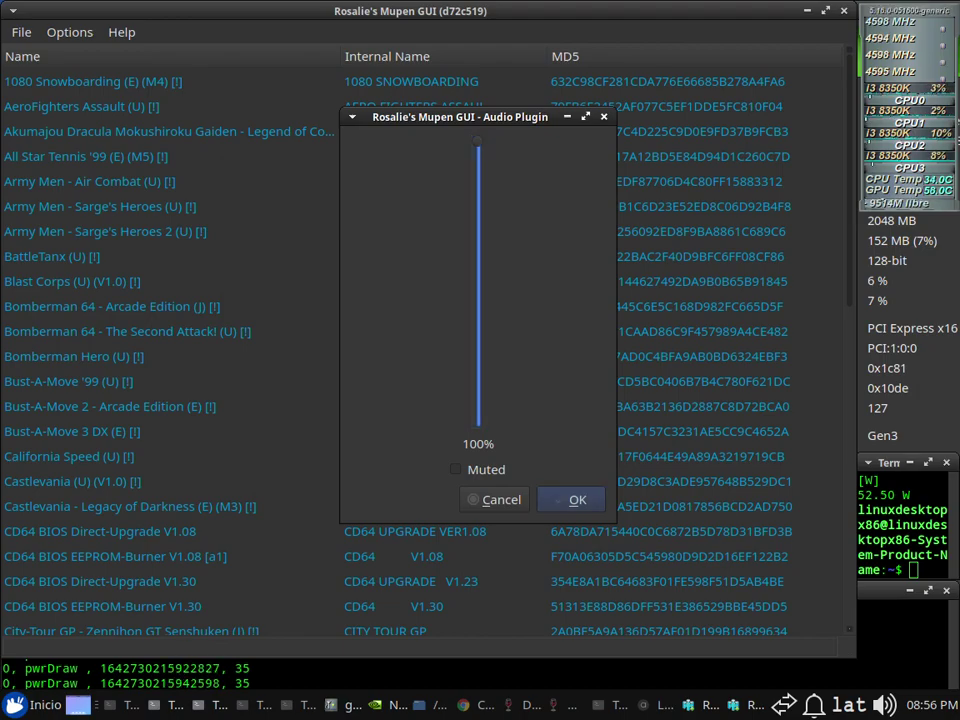
Examine the button mapping of the 1ana controller profile and close its editor without saving
{"action": "left_click", "coordinate": [69, 32]}
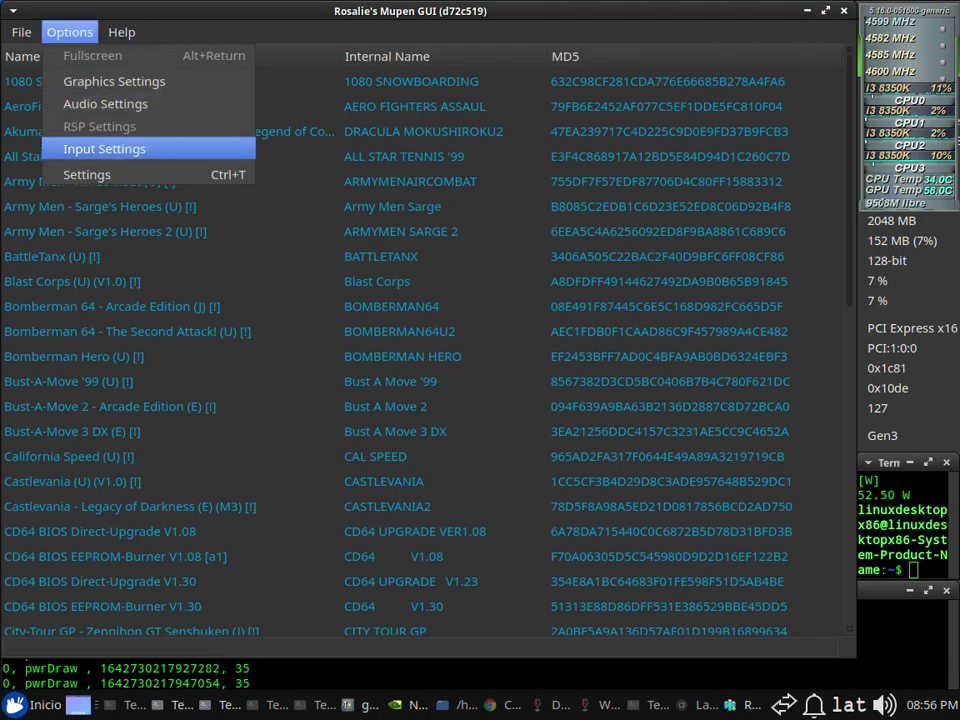
{"action": "left_click", "coordinate": [105, 148]}
{"action": "left_click", "coordinate": [382, 272]}
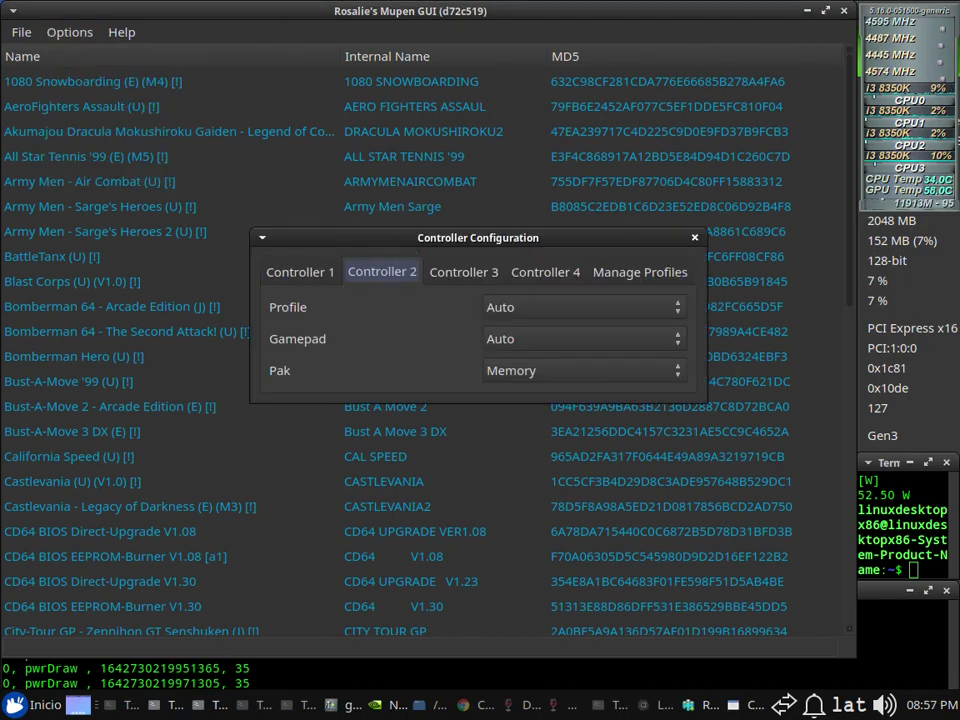
{"action": "left_click", "coordinate": [640, 272]}
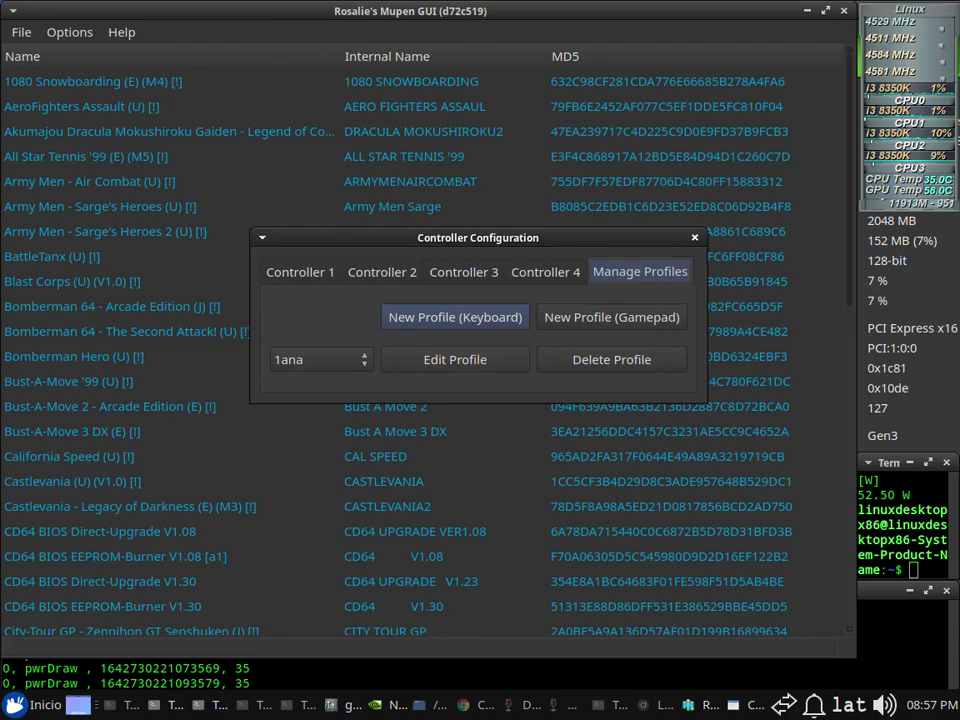
{"action": "left_click", "coordinate": [455, 360]}
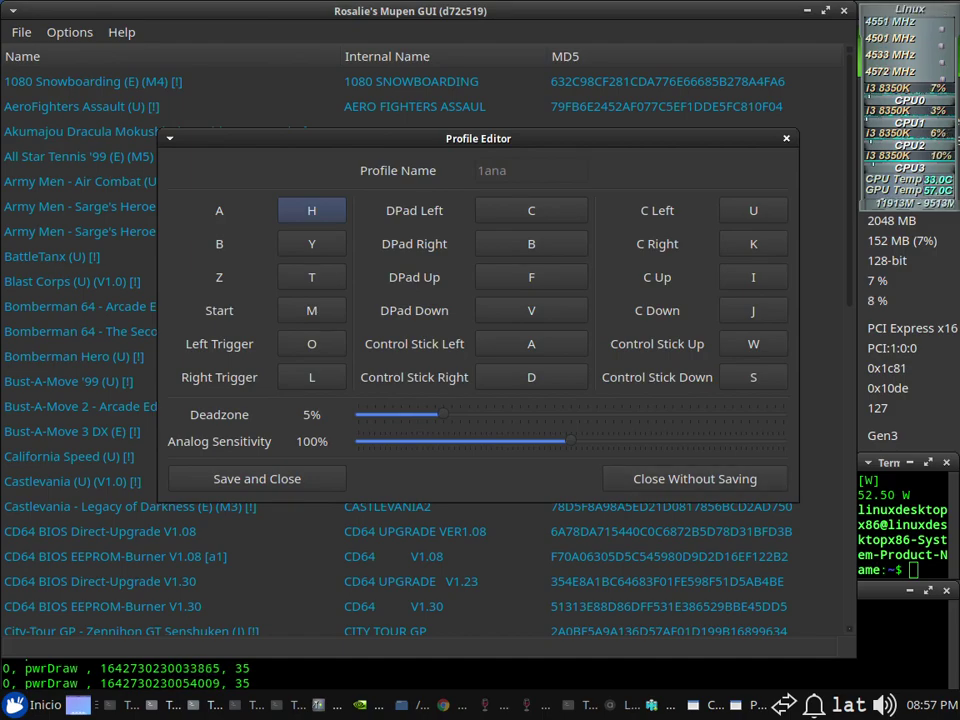
{"action": "left_click", "coordinate": [695, 479]}
{"action": "left_click", "coordinate": [694, 478]}
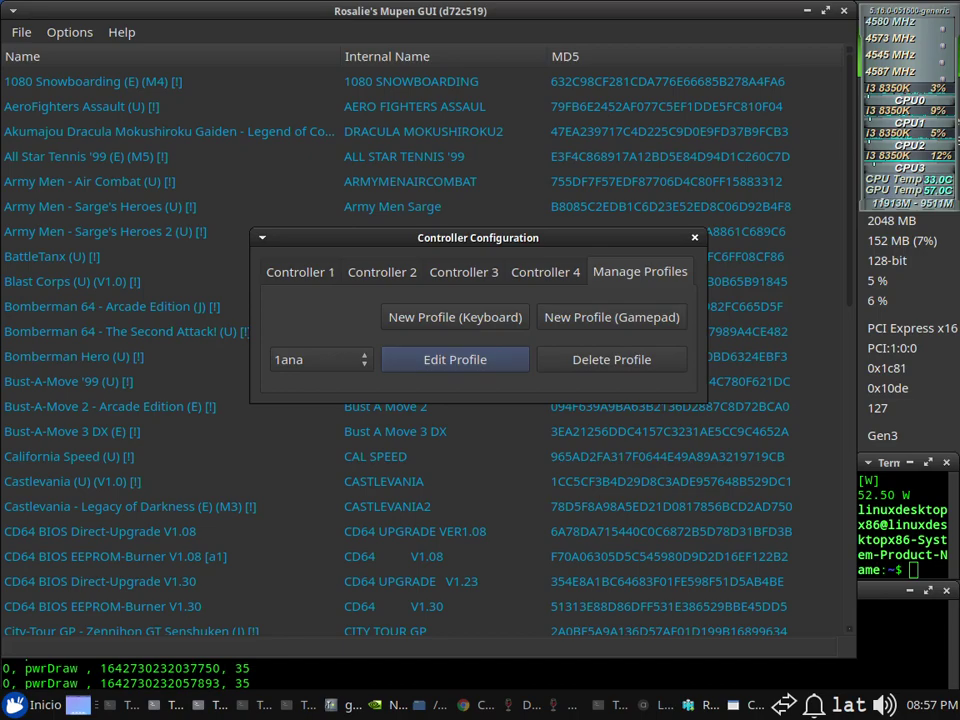
Examine the button mapping of the 1dig controller profile and close its editor without saving
{"action": "left_click", "coordinate": [321, 359]}
{"action": "left_click", "coordinate": [321, 381]}
{"action": "left_click", "coordinate": [455, 359]}
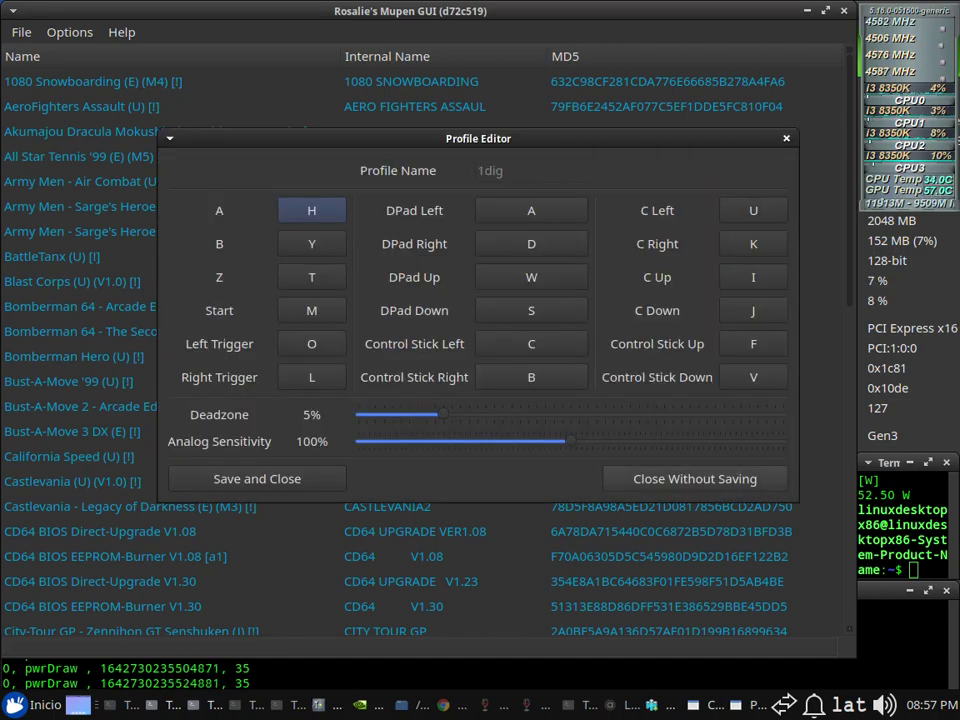
{"action": "left_click", "coordinate": [694, 478]}
Review Controller 1's assigned profile and its available pak and gamepad choices, keeping Memory and Auto, and close the controller configuration
{"action": "left_click", "coordinate": [300, 272]}
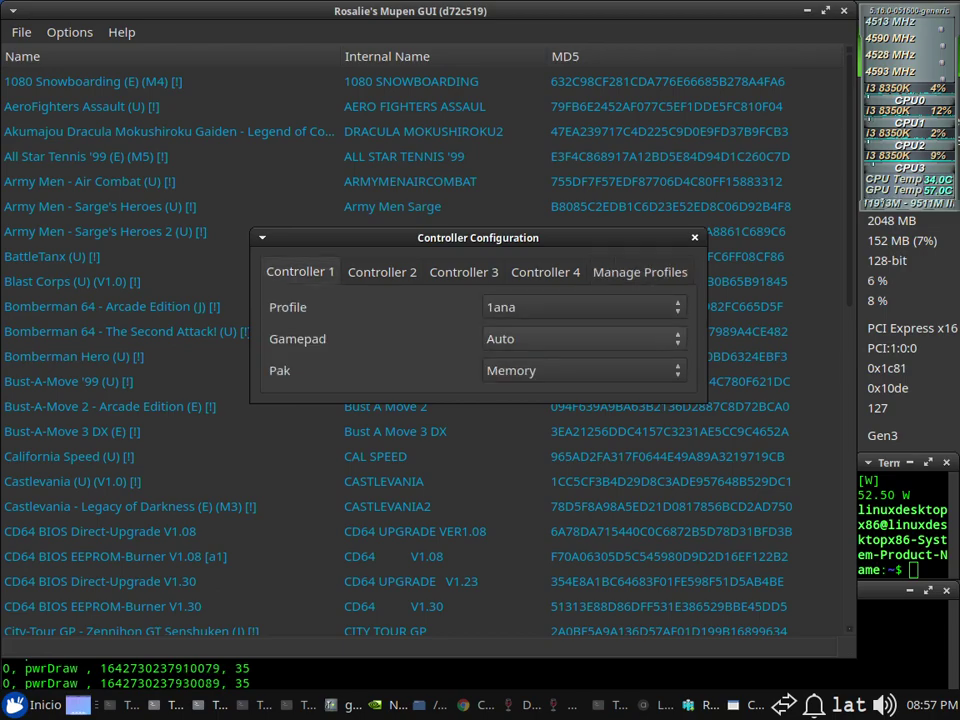
{"action": "key", "text": "Escape"}
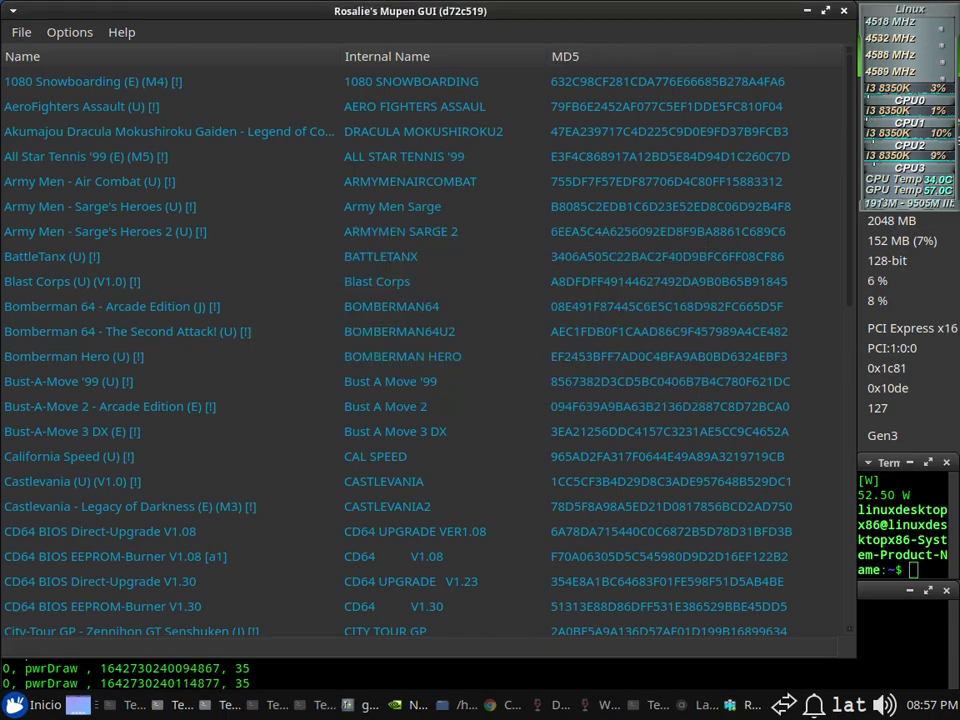
{"action": "left_click", "coordinate": [70, 32]}
{"action": "left_click", "coordinate": [104, 148]}
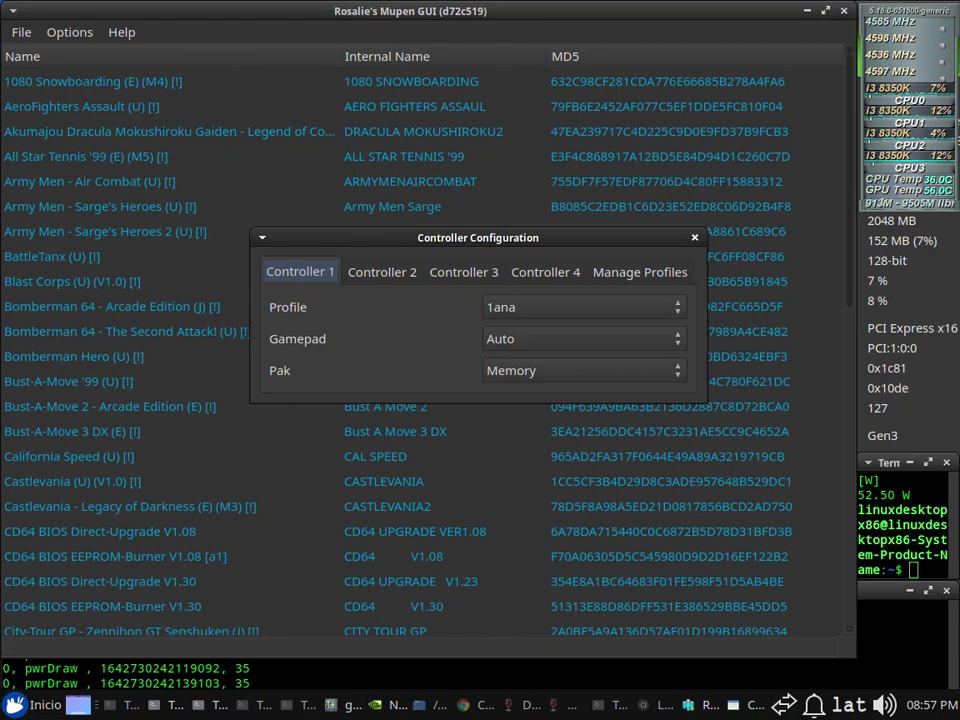
{"action": "left_click", "coordinate": [584, 371]}
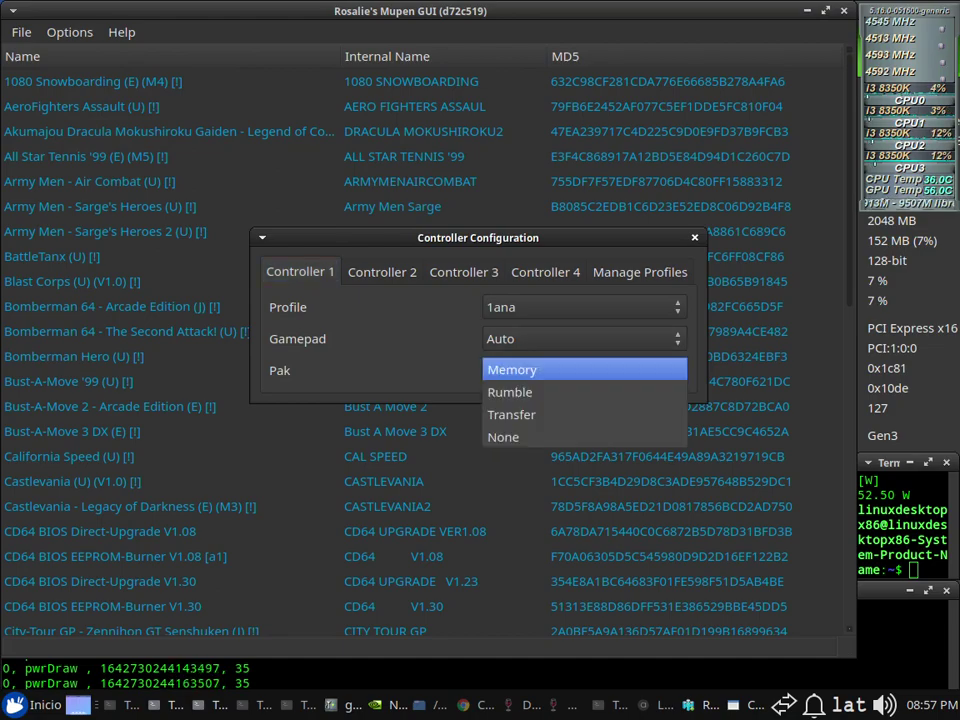
{"action": "key", "text": "Return"}
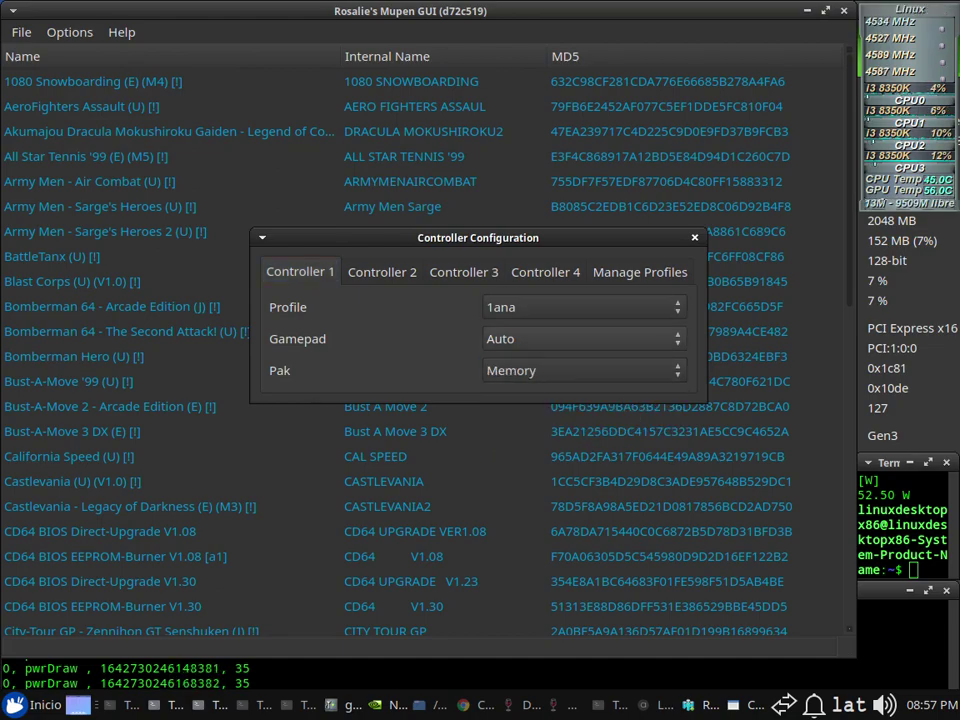
{"action": "key", "text": "shift+Tab"}
{"action": "key", "text": "space"}
{"action": "key", "text": "Return"}
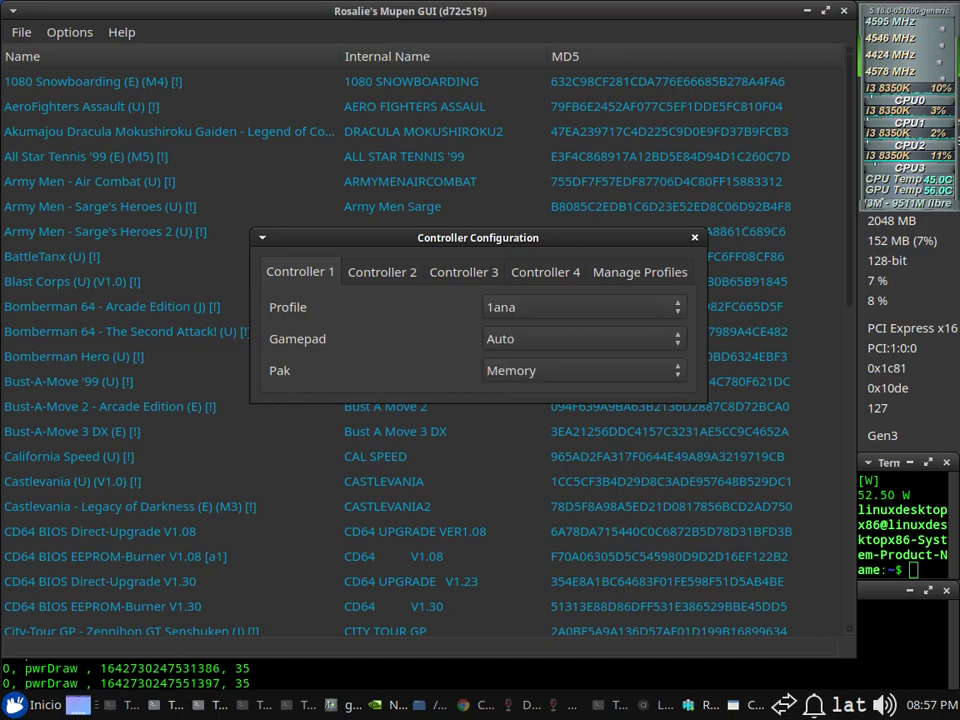
{"action": "key", "text": "Escape"}
Examine the CPU emulator choices in the emulator's core settings without changing the selection
{"action": "key", "text": "alt+o"}
{"action": "key", "text": "Up"}
{"action": "key", "text": "Return"}
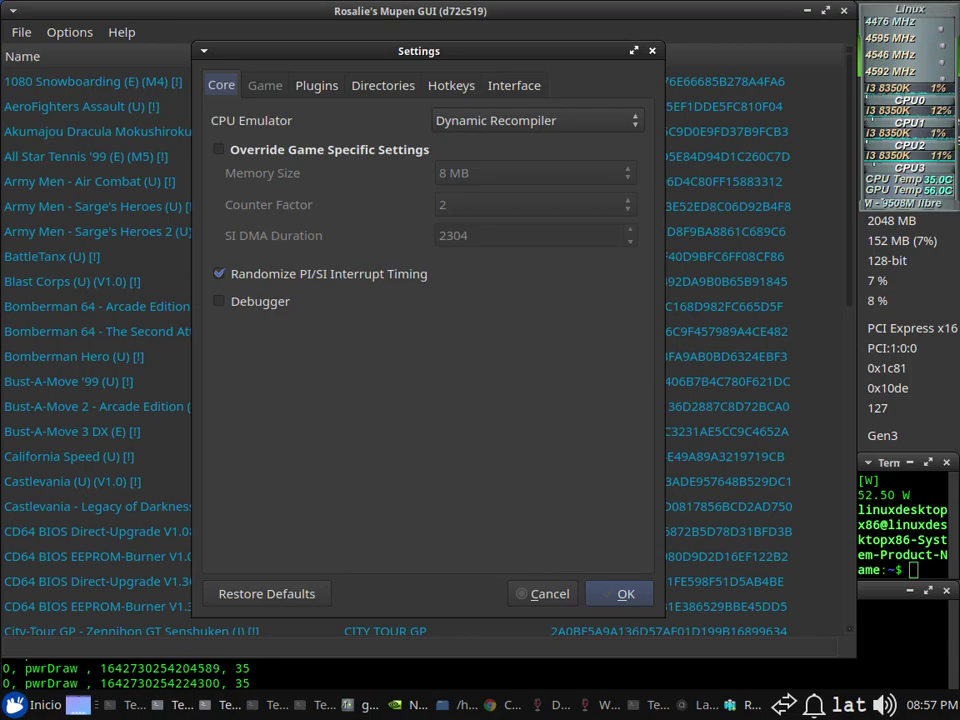
{"action": "left_click", "coordinate": [538, 120]}
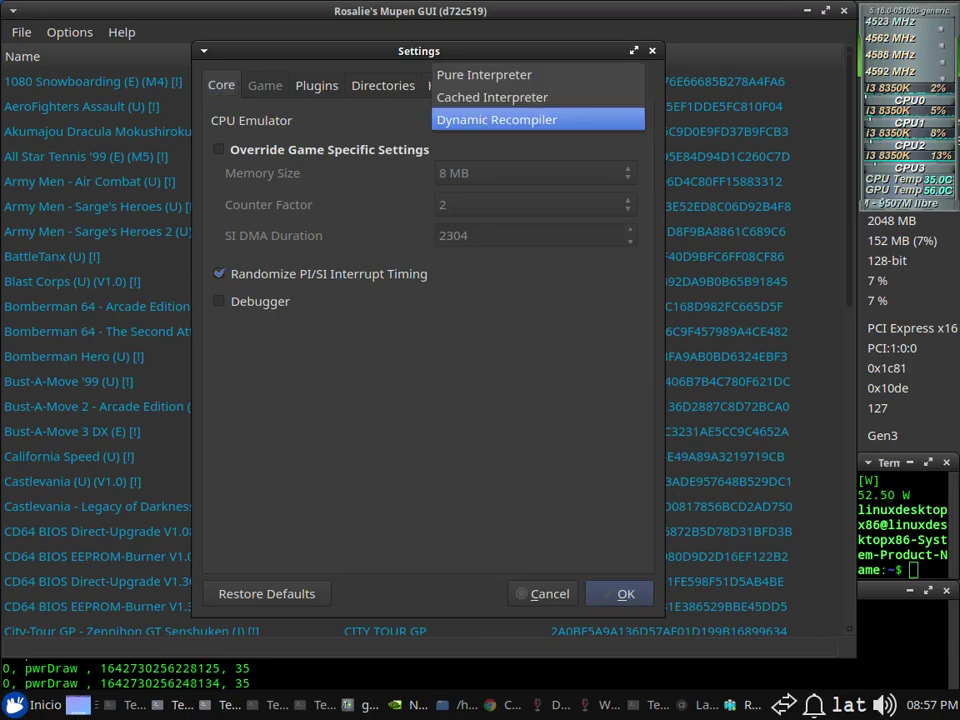
{"action": "key", "text": "Escape"}
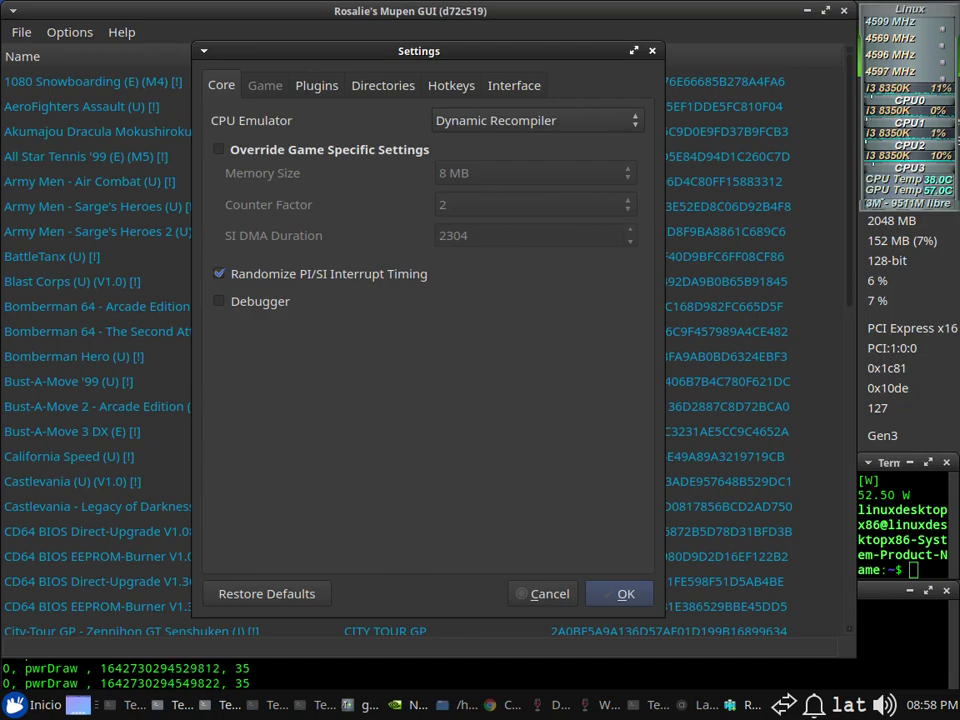
Check the available video and audio plugins, keeping GLideN64 and Rosalie's Mupen GUI - Audio Plugin selected
{"action": "left_click", "coordinate": [316, 86]}
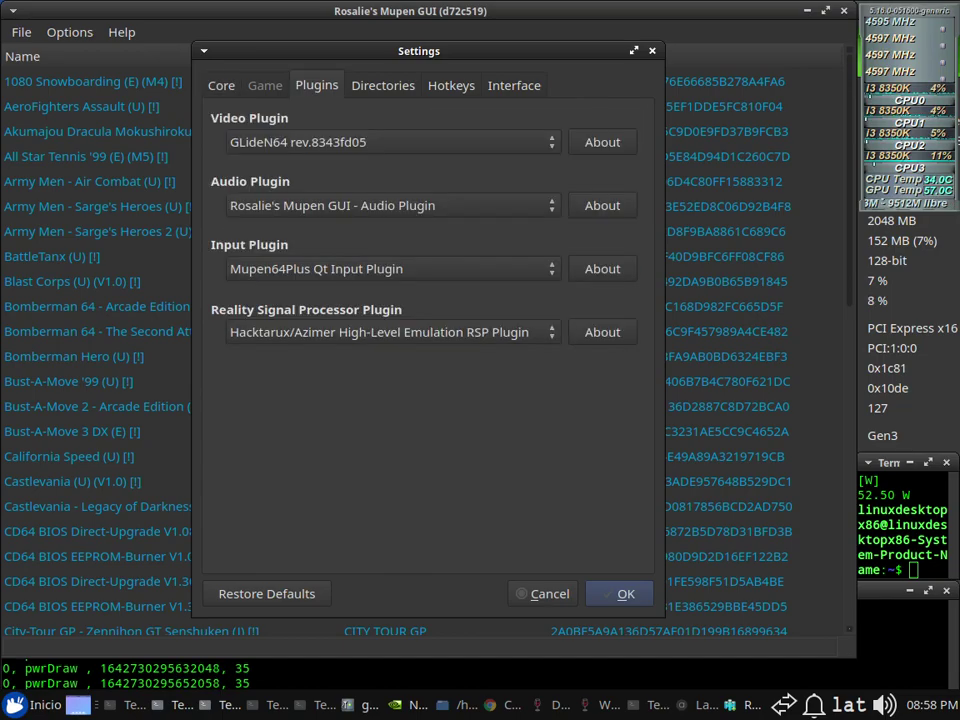
{"action": "left_click", "coordinate": [393, 142]}
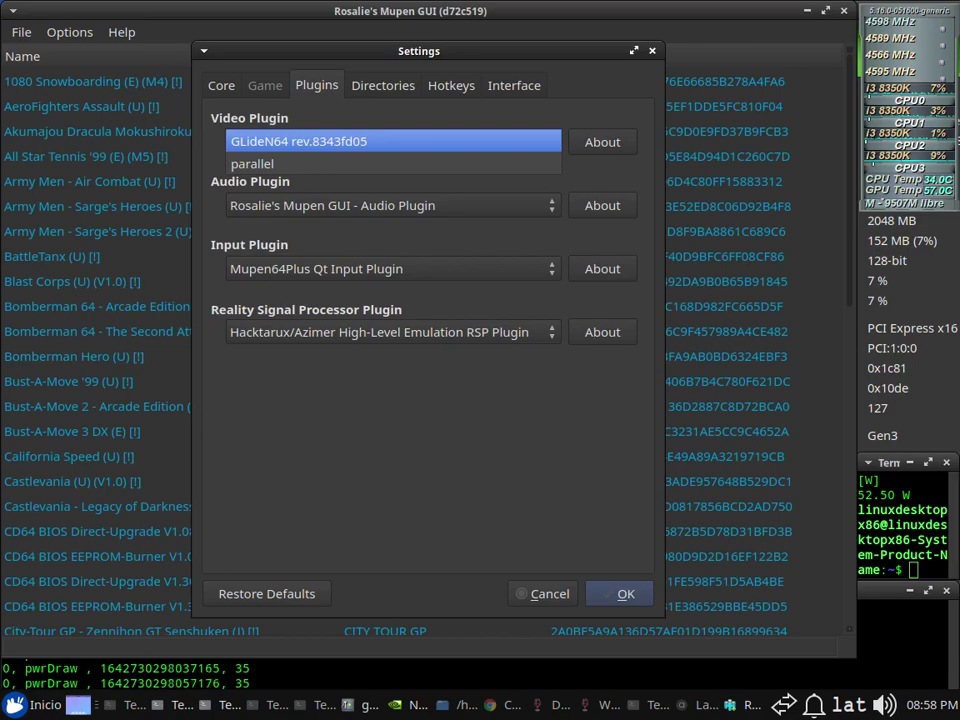
{"action": "key", "text": "Return"}
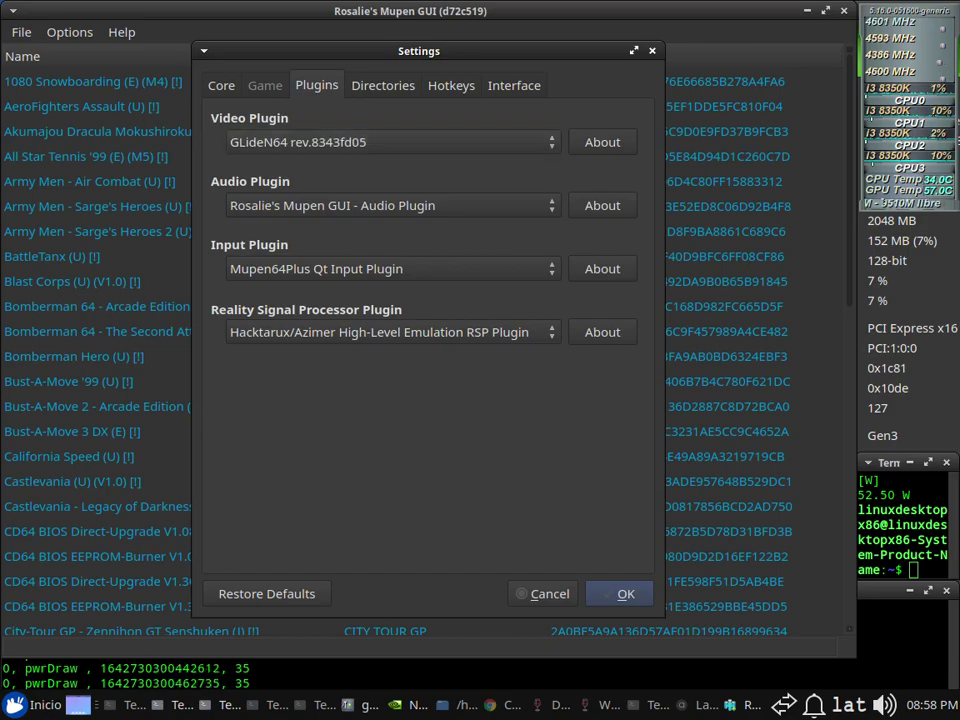
{"action": "key", "text": "Tab"}
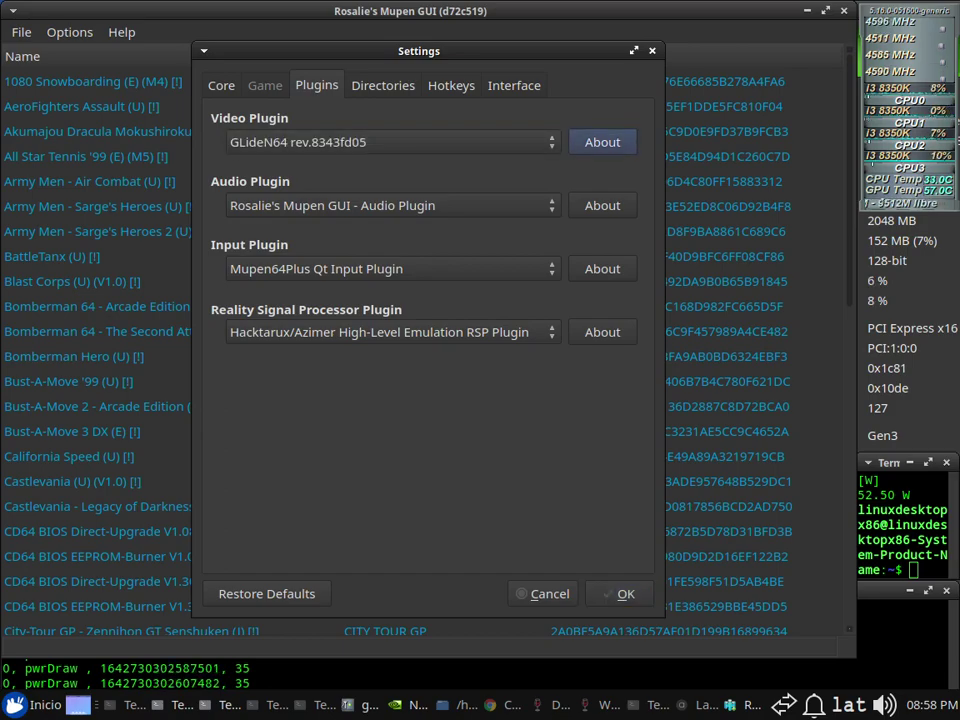
{"action": "left_click", "coordinate": [393, 205]}
{"action": "left_click", "coordinate": [393, 205]}
{"action": "left_click", "coordinate": [393, 205]}
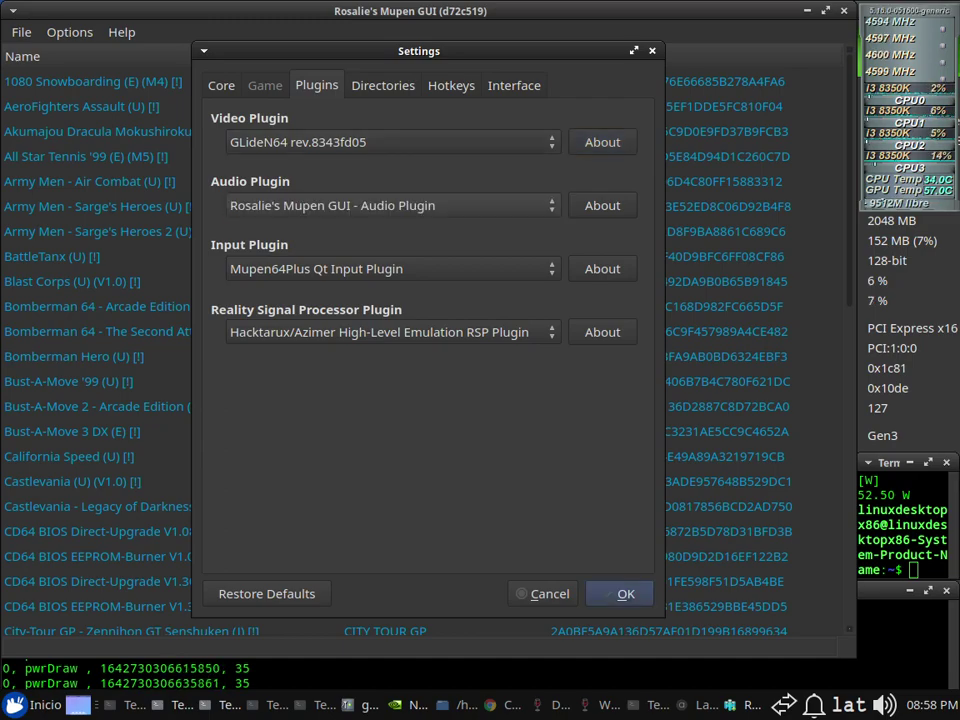
Check the available input and Reality Signal Processor plugins, keeping Mupen64Plus Qt and Hacktarux/Azimer High-Level Emulation selected
{"action": "key", "text": "Tab"}
{"action": "key", "text": "Tab"}
{"action": "key", "text": "space"}
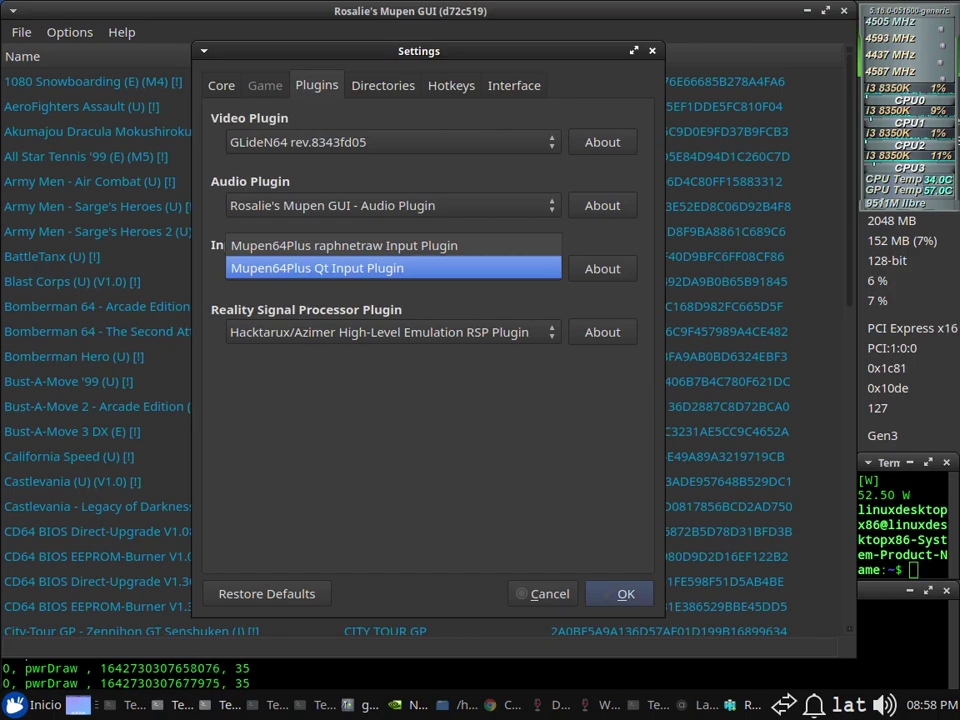
{"action": "key", "text": "Return"}
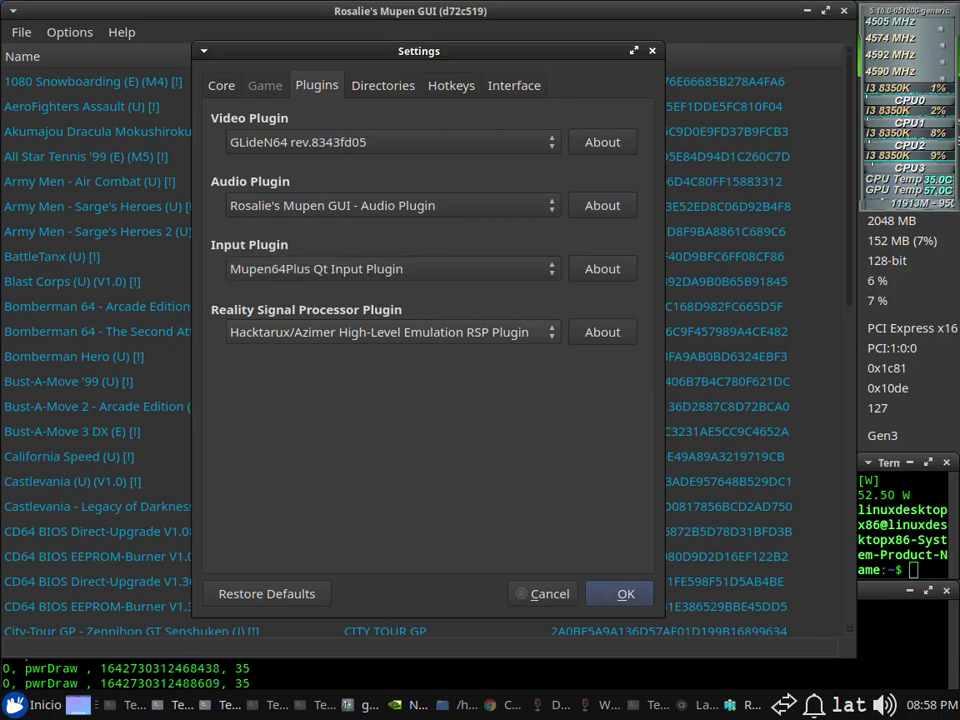
{"action": "key", "text": "space"}
{"action": "key", "text": "Return"}
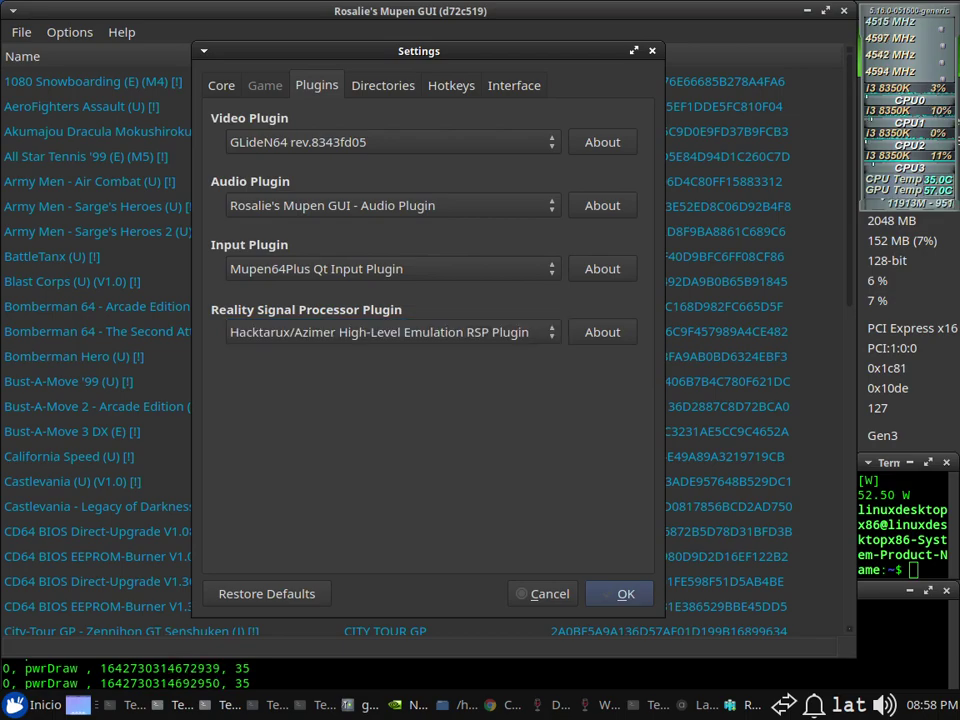
Review the directory settings and the hotkey assignments for the File, System and Options groups
{"action": "key", "text": "ctrl+Tab"}
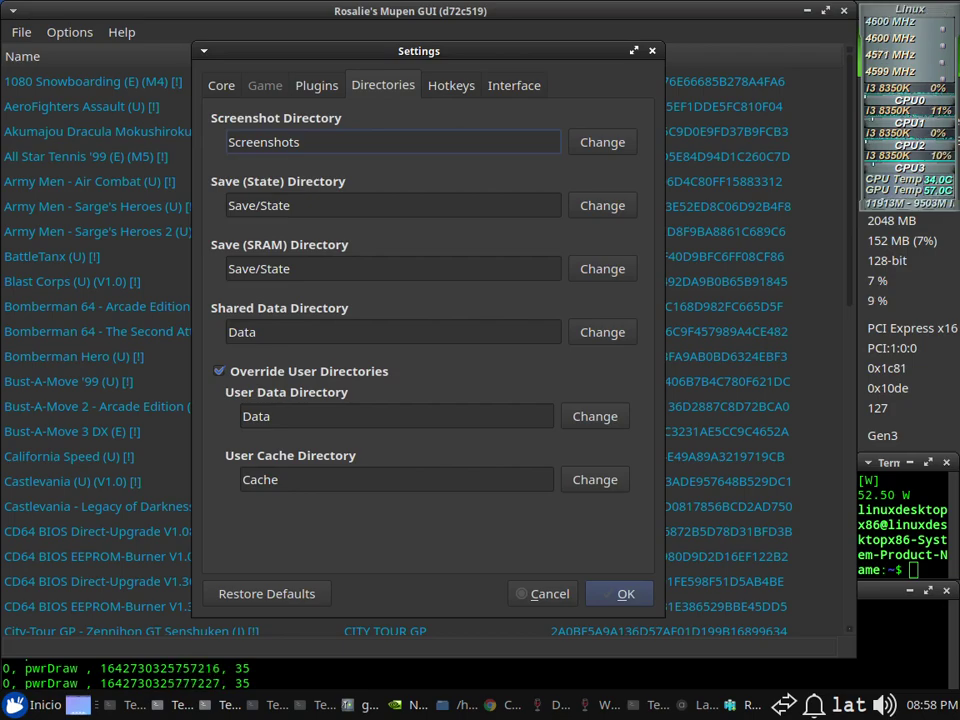
{"action": "left_click", "coordinate": [451, 85]}
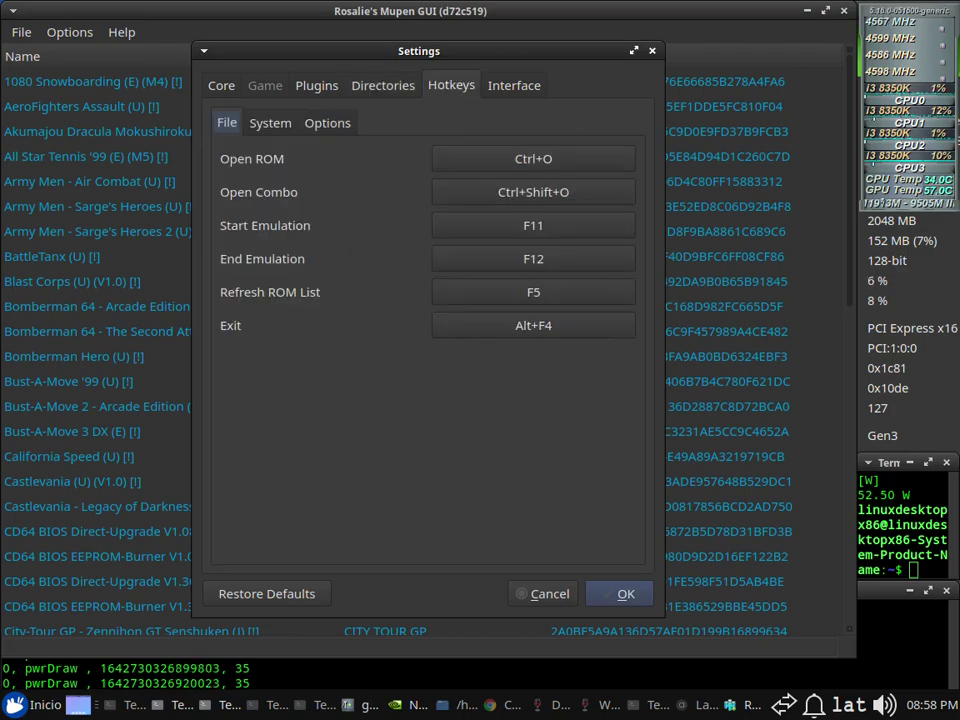
{"action": "left_click", "coordinate": [270, 123]}
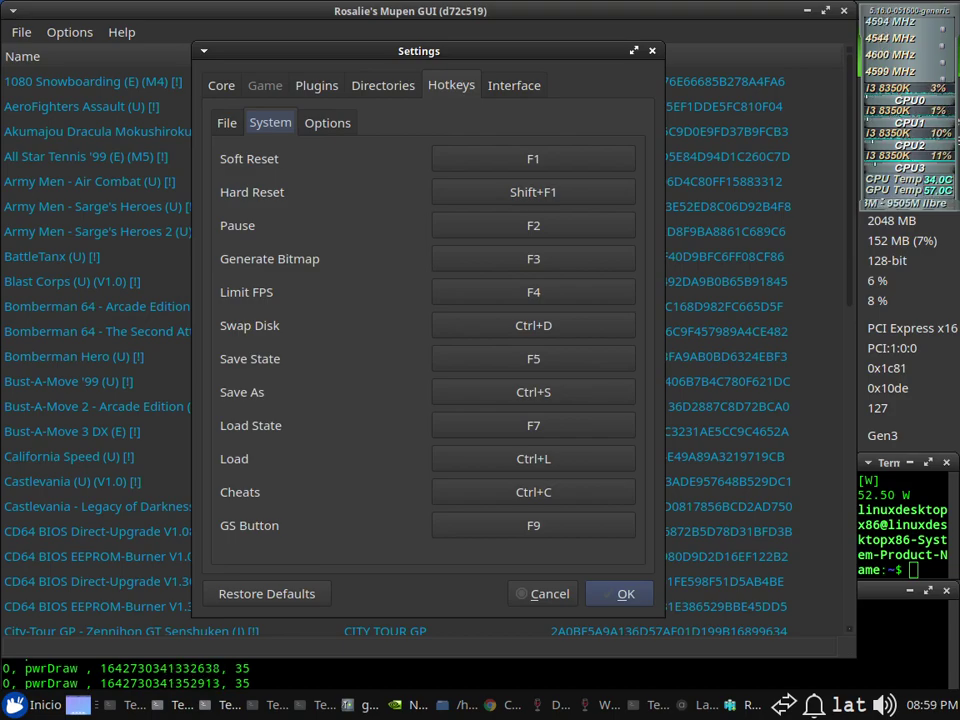
{"action": "left_click", "coordinate": [327, 123]}
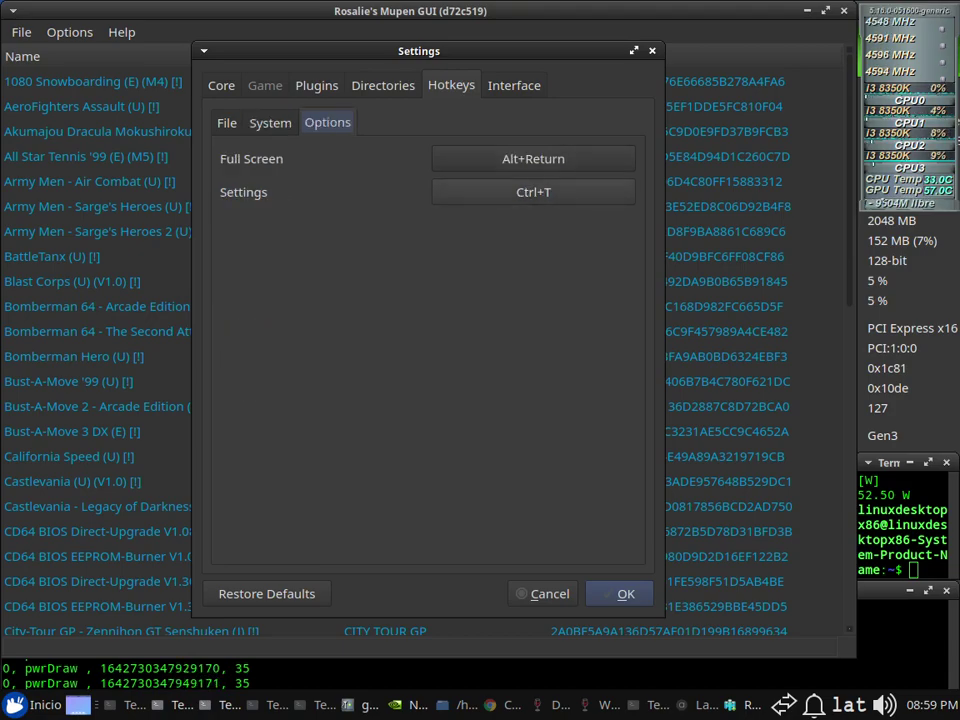
Try Backspace as the hotkey for opening Settings and set it back to Ctrl+T
{"action": "left_click", "coordinate": [533, 192]}
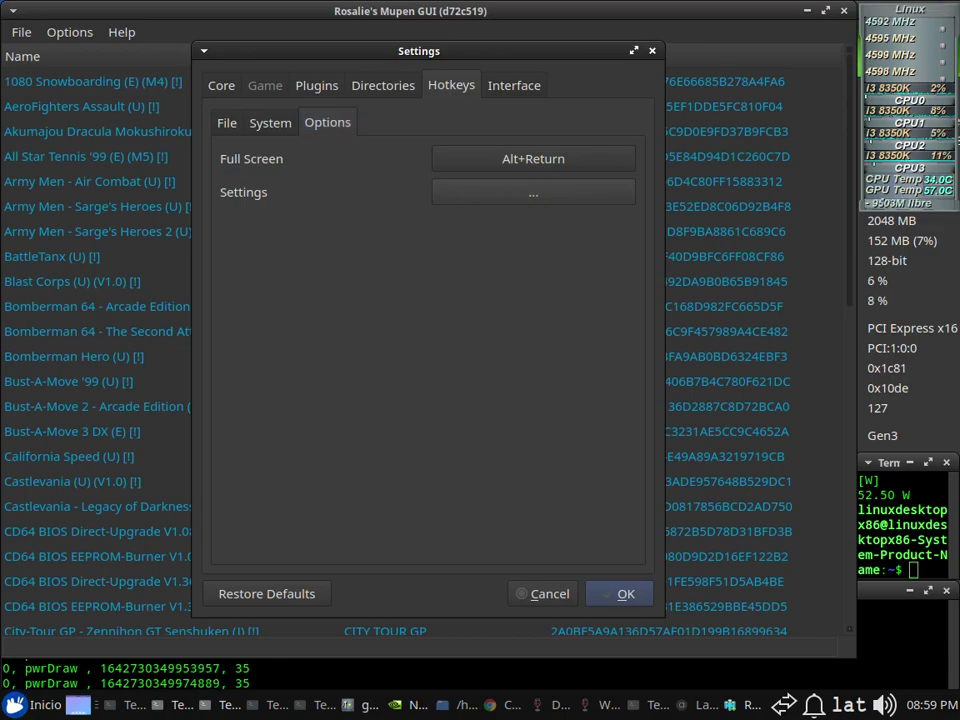
{"action": "key", "text": "Escape"}
{"action": "left_click", "coordinate": [533, 192]}
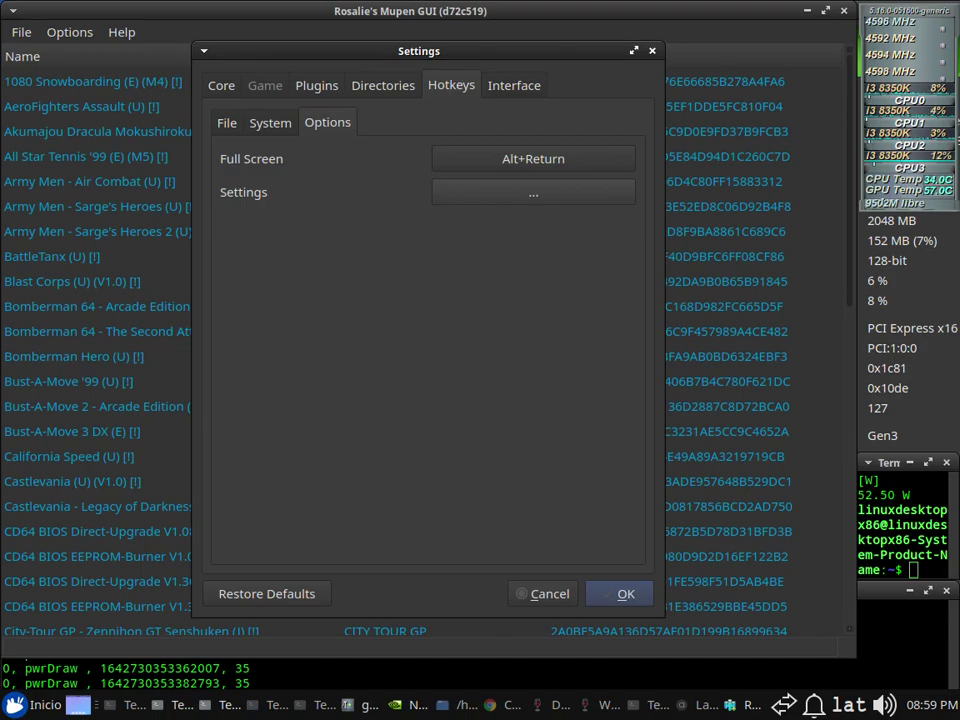
{"action": "key", "text": "BackSpace"}
{"action": "key", "text": "space"}
{"action": "key", "text": "BackSpace"}
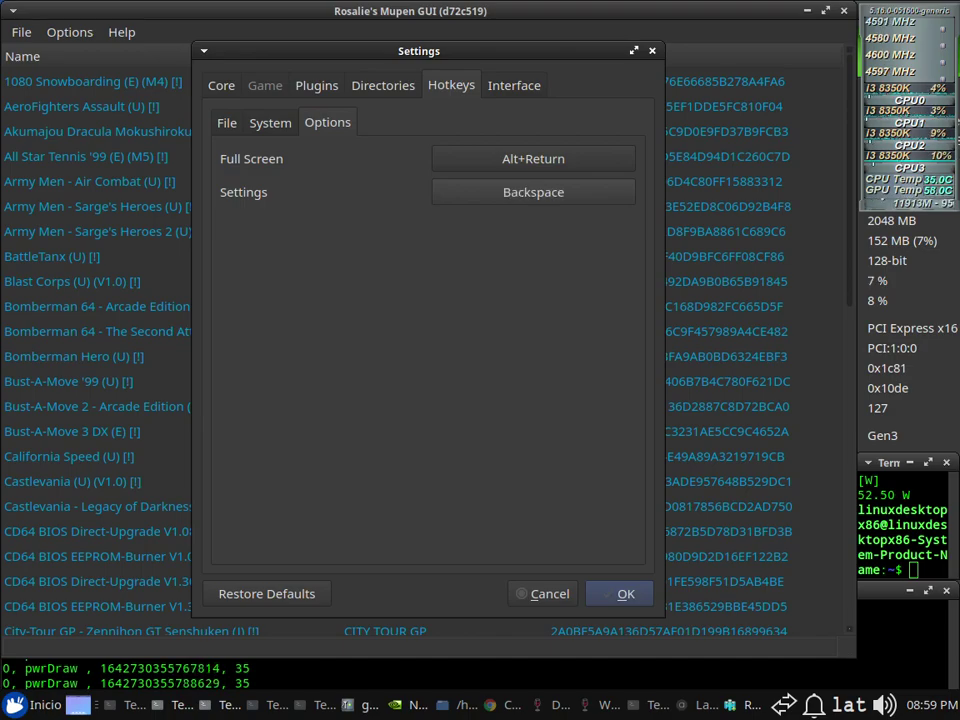
{"action": "key", "text": "space"}
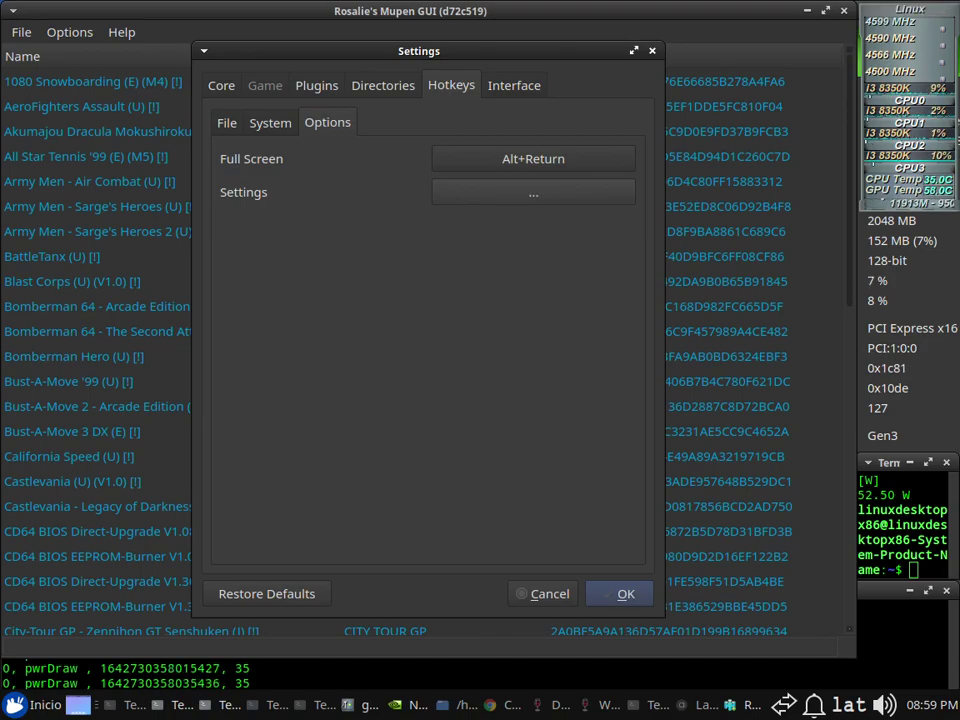
{"action": "key", "text": "ctrl+t"}
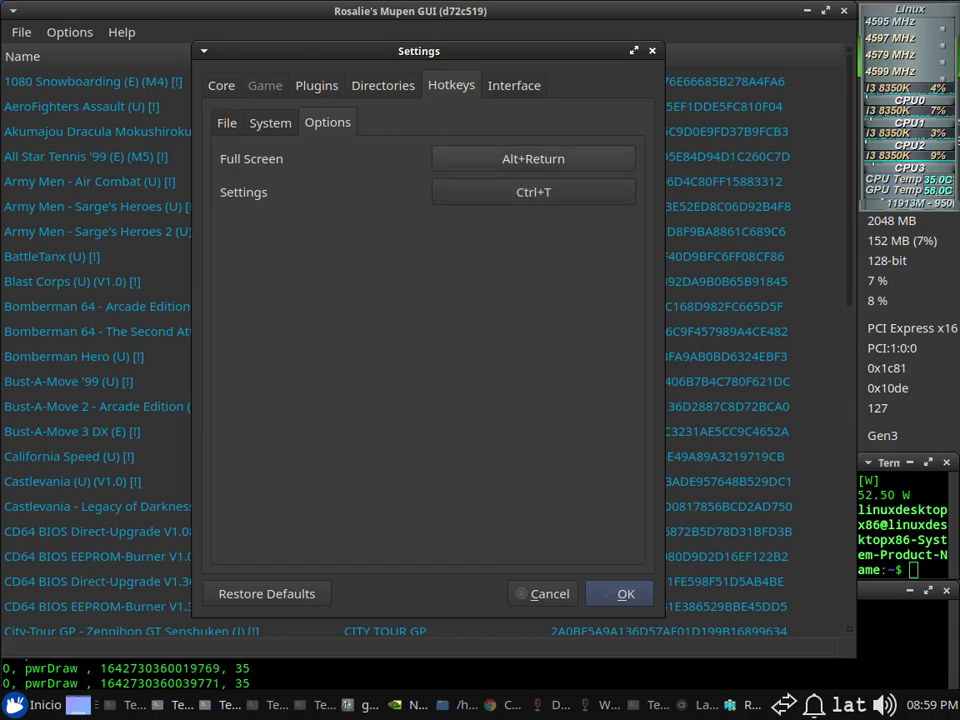
In the interface settings, set the ROM search limit to 200, disable sub-directory searching and apply the changes
{"action": "left_click", "coordinate": [514, 86]}
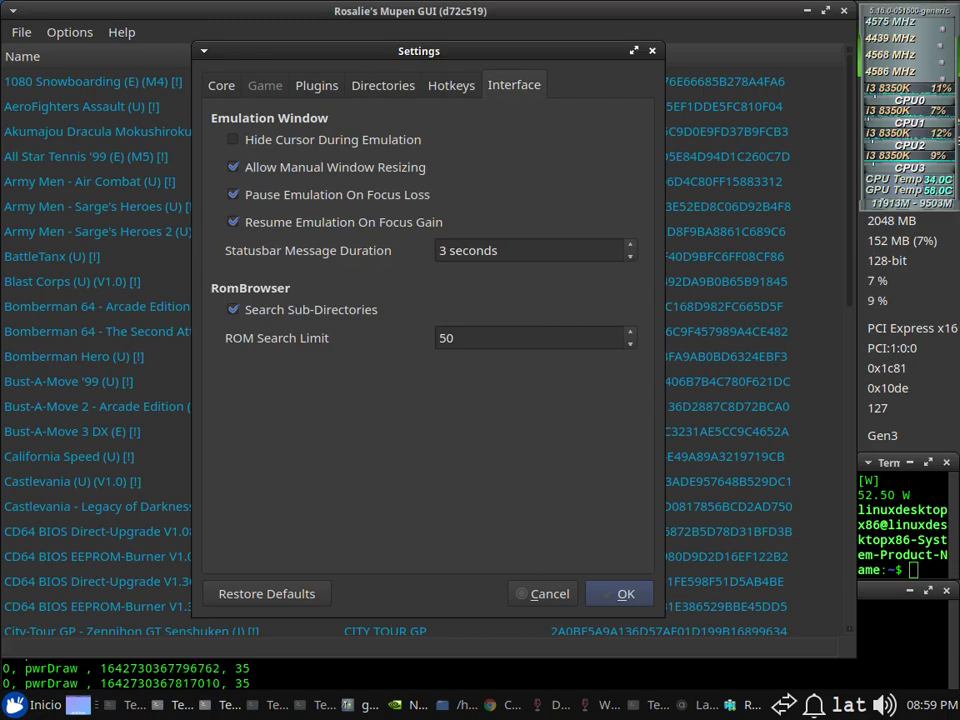
{"action": "double_click", "coordinate": [447, 338]}
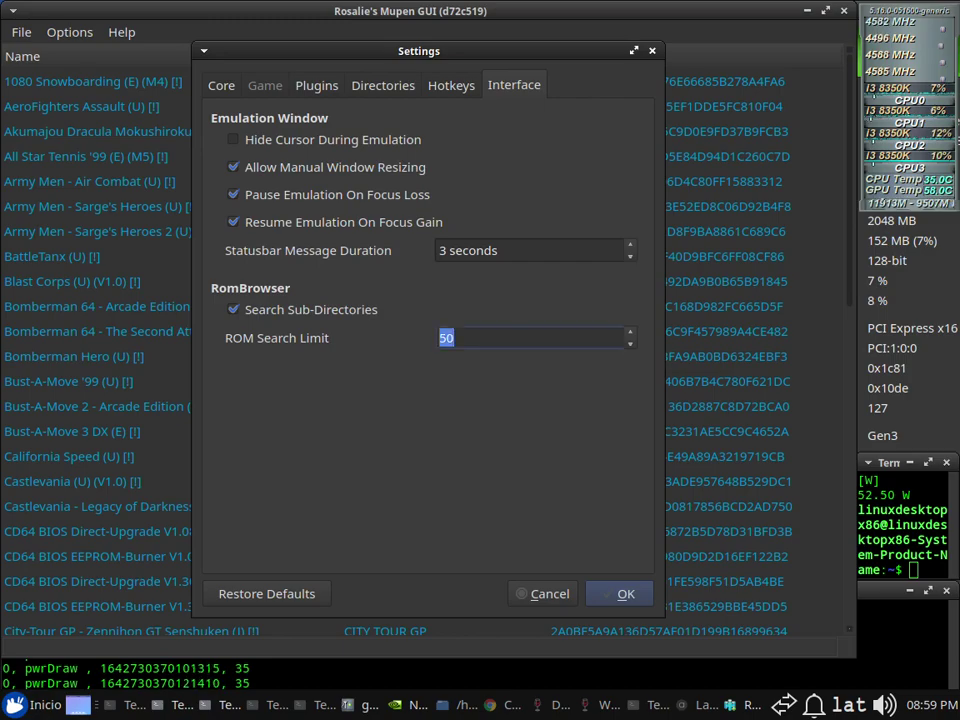
{"action": "type", "text": "500"}
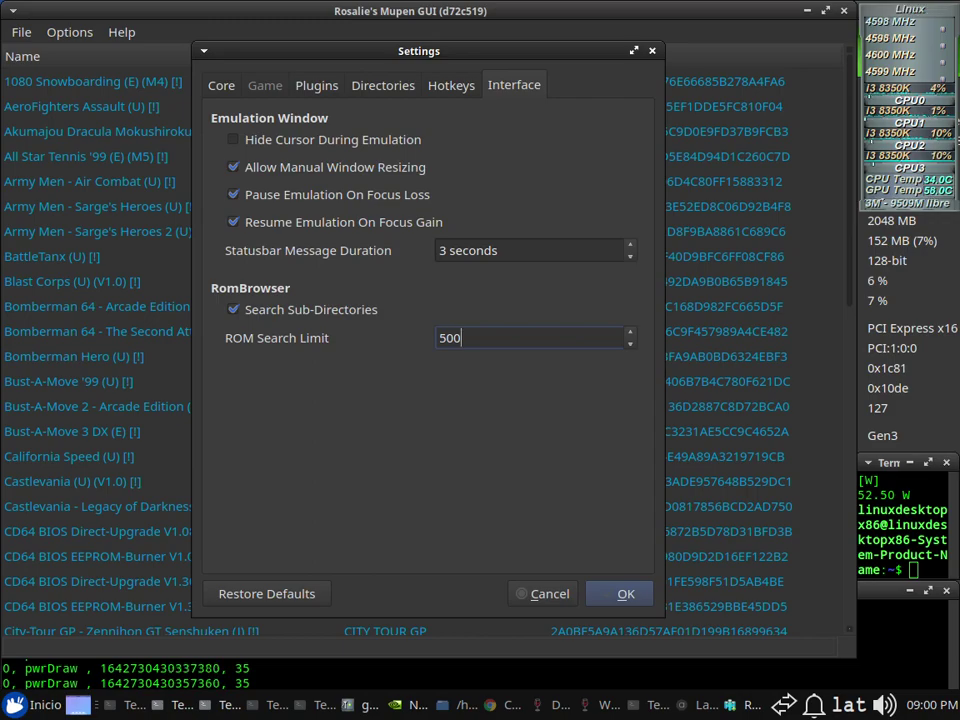
{"action": "key", "text": "ctrl+a"}
{"action": "type", "text": "200"}
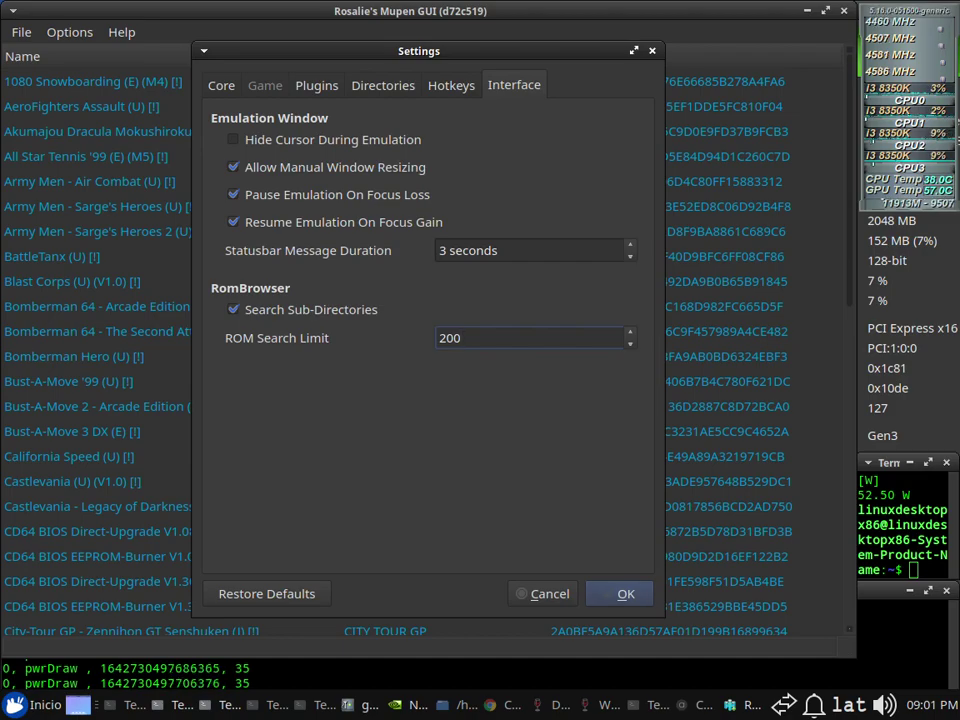
{"action": "left_click", "coordinate": [234, 309]}
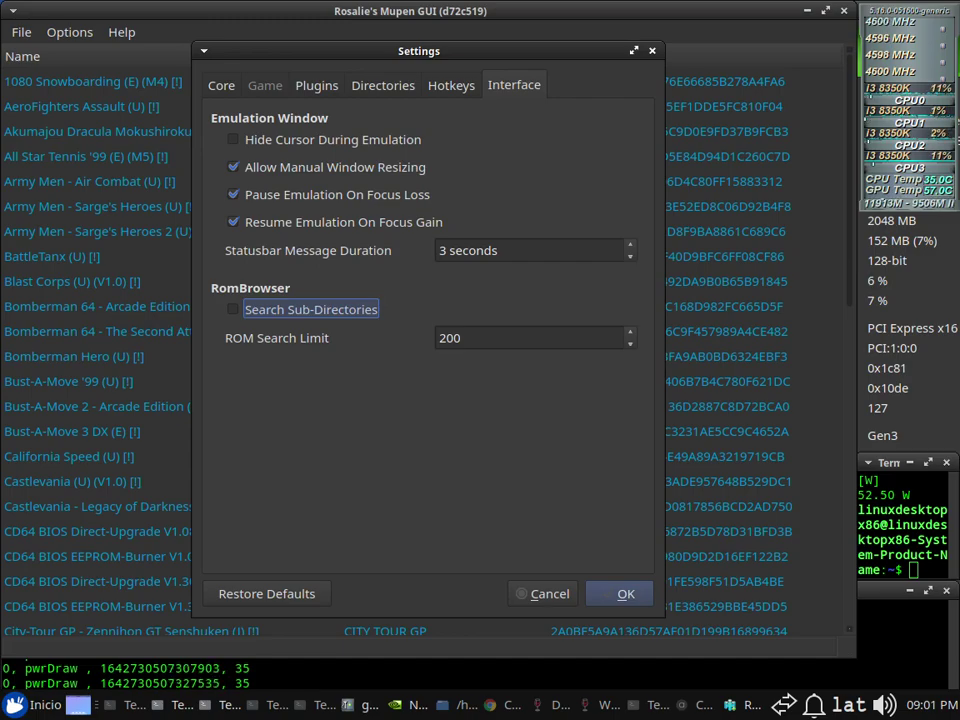
{"action": "left_click", "coordinate": [619, 594]}
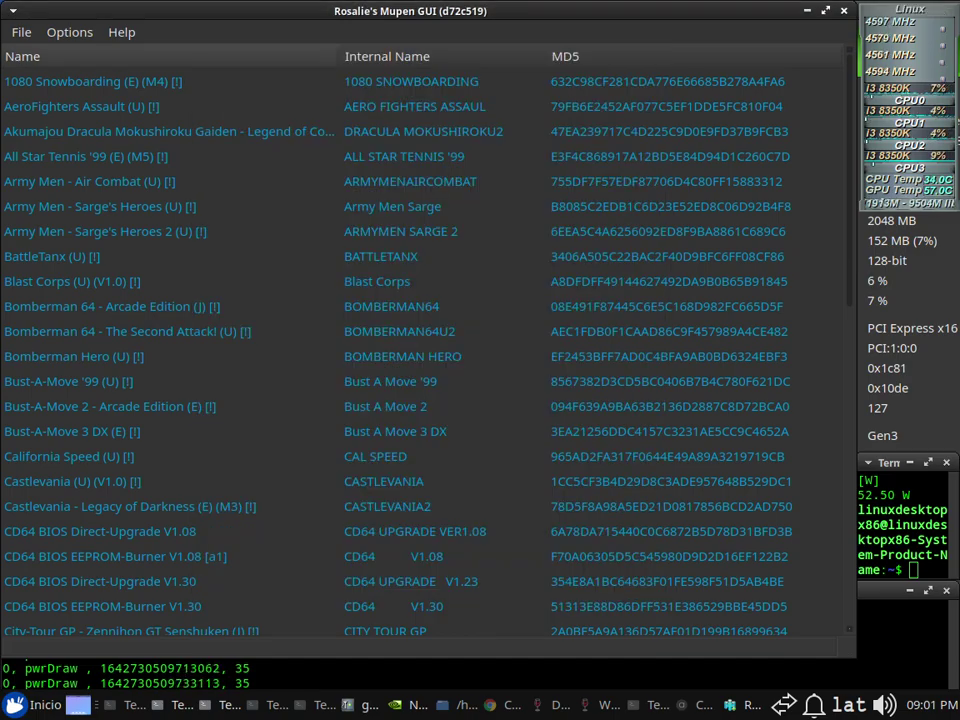
Refresh the ROM list and look through it down to the last game
{"action": "left_click", "coordinate": [21, 32]}
{"action": "key", "text": "Return"}
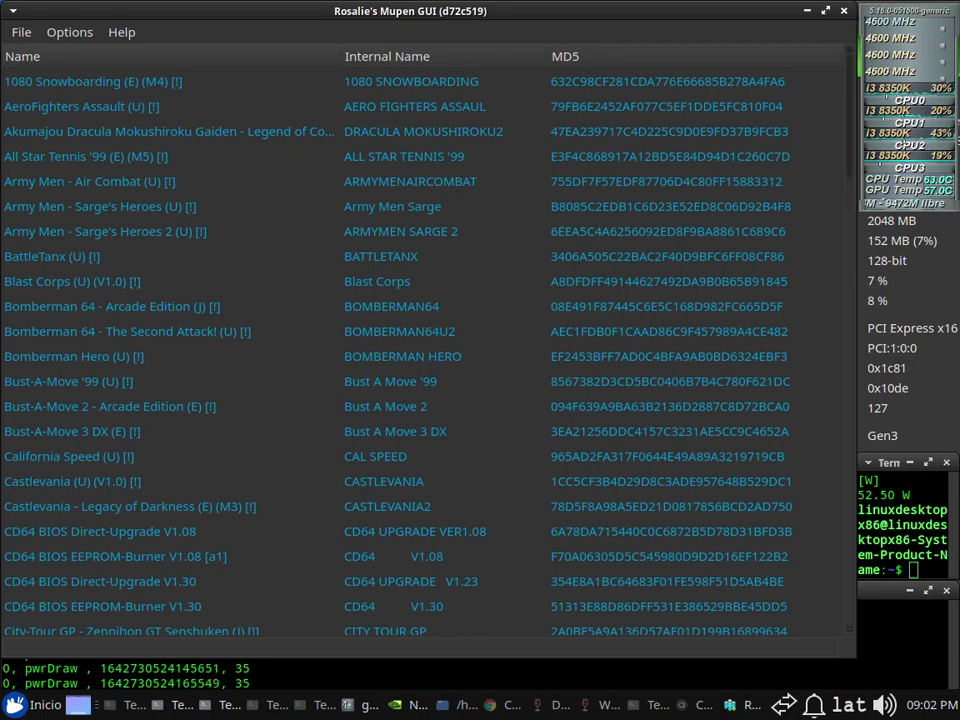
{"action": "scroll", "coordinate": [425, 340], "scroll_direction": "down", "scroll_amount": 15}
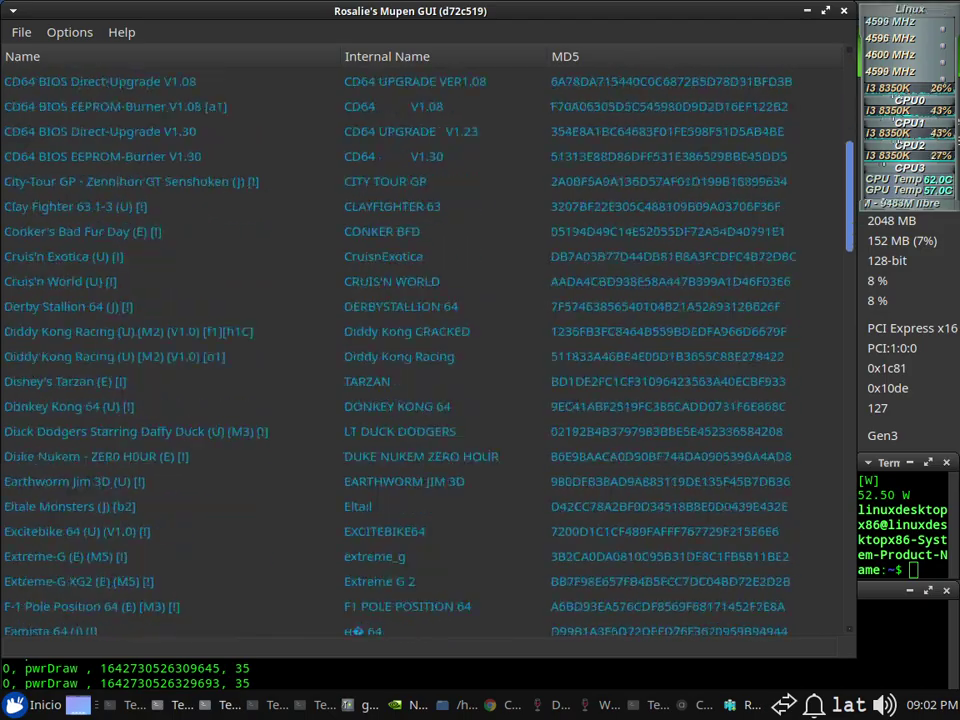
{"action": "scroll", "coordinate": [425, 340], "scroll_direction": "down", "scroll_amount": 17}
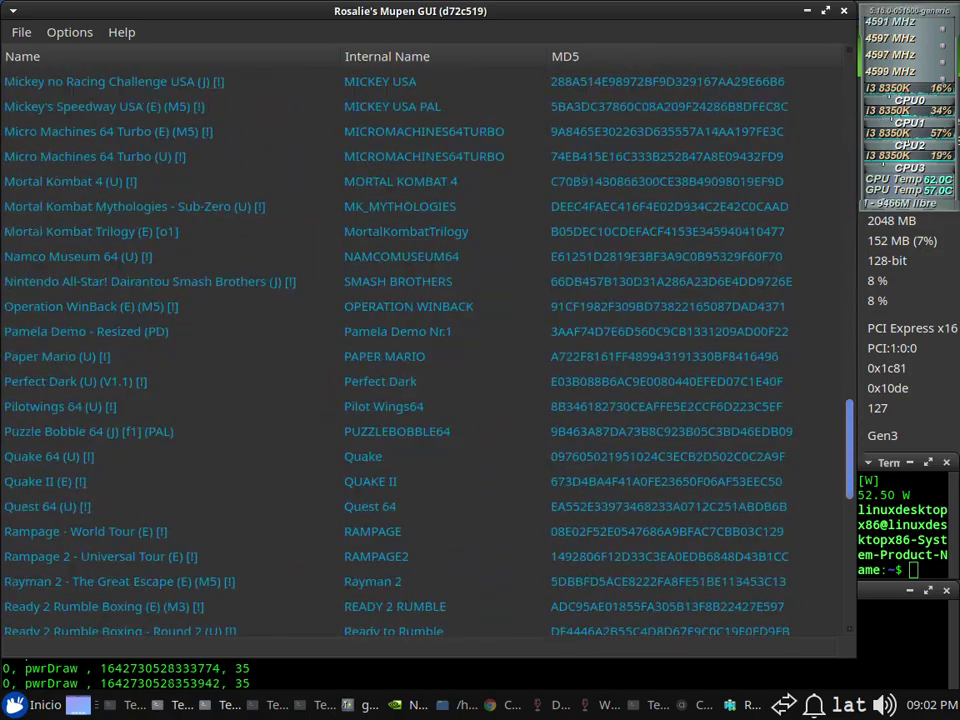
{"action": "scroll", "coordinate": [425, 340], "scroll_direction": "down", "scroll_amount": 13}
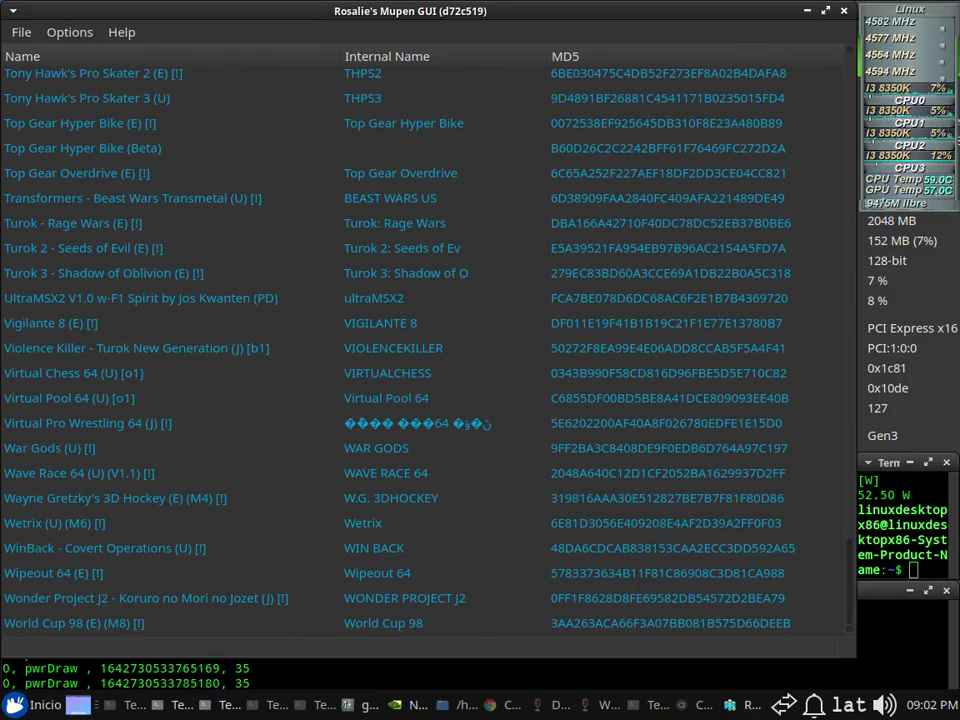
Set the ROM search limit to 250 in the interface settings and apply the change
{"action": "left_click", "coordinate": [69, 32]}
{"action": "left_click", "coordinate": [88, 175]}
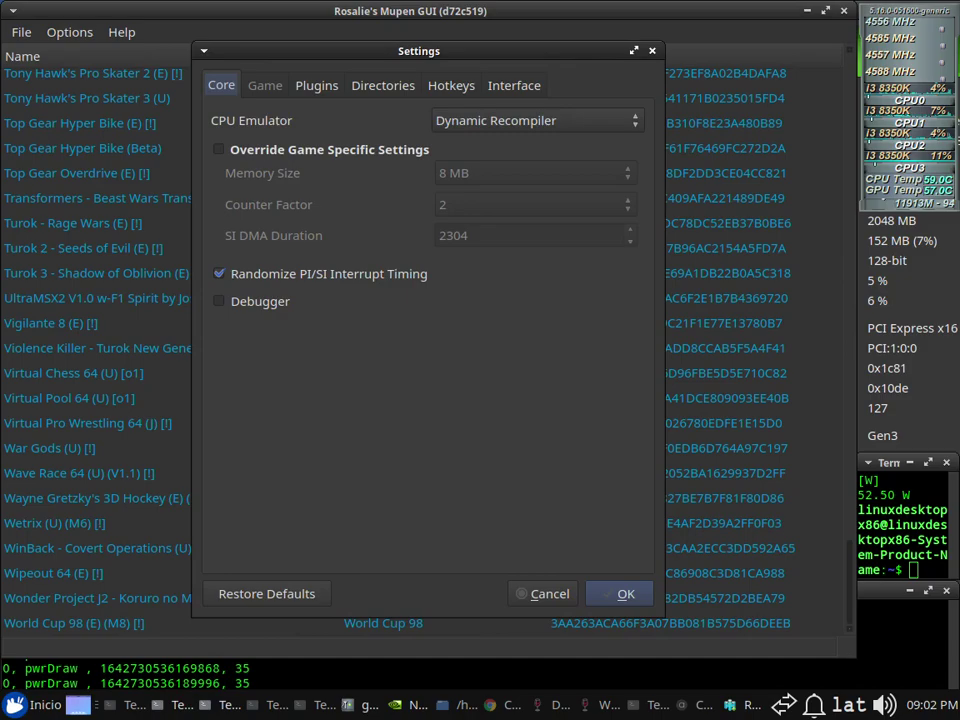
{"action": "left_click", "coordinate": [514, 86]}
{"action": "left_click", "coordinate": [440, 338]}
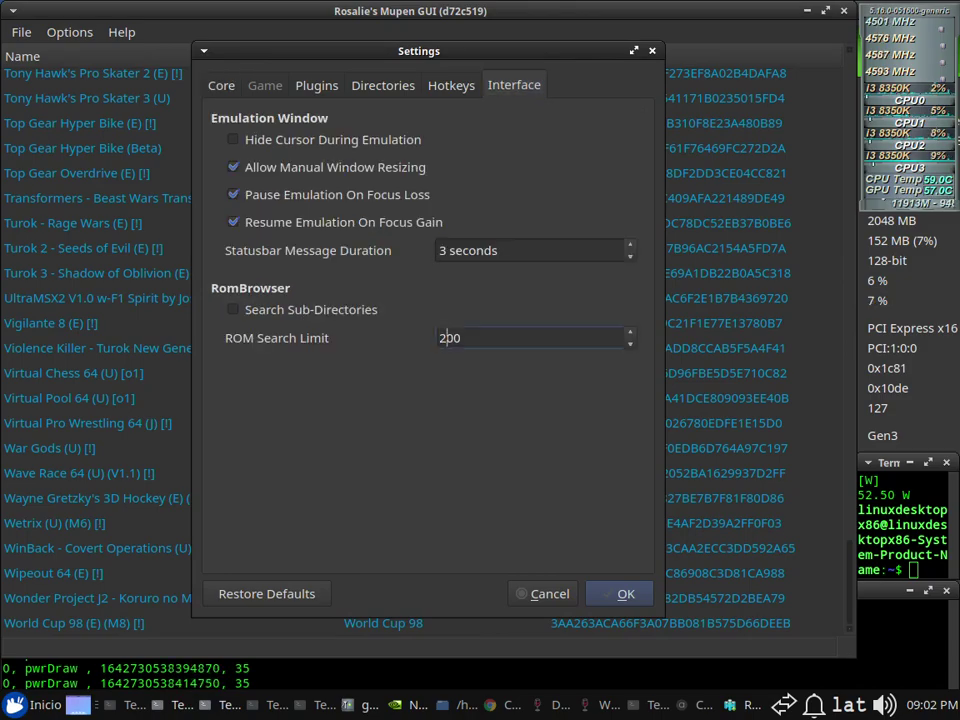
{"action": "type", "text": "5"}
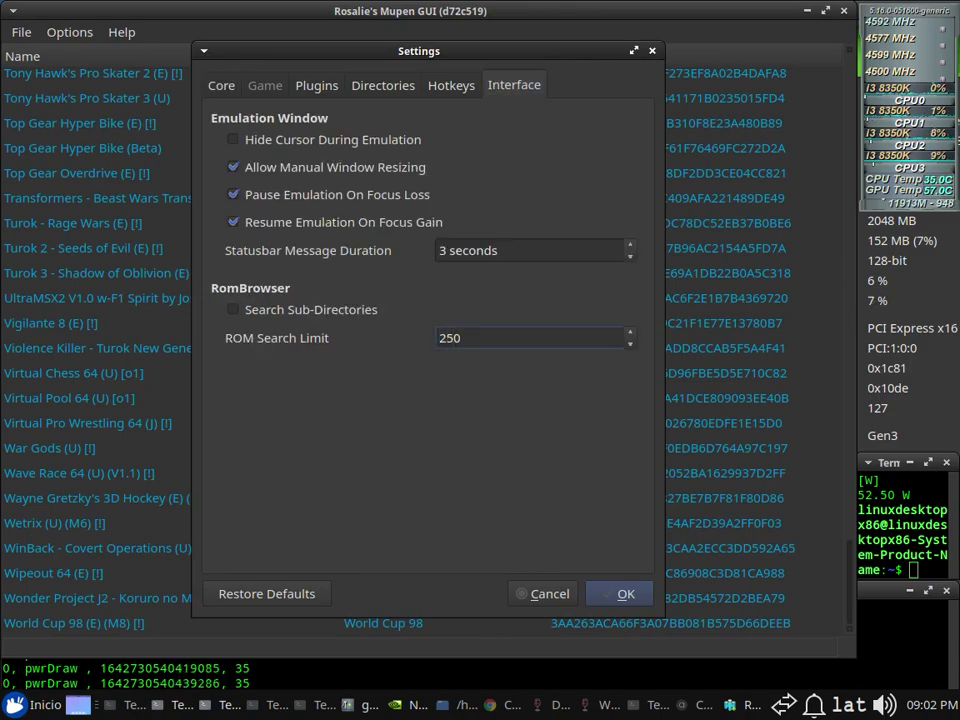
{"action": "key", "text": "Return"}
Reload the ROM list using the new search limit
{"action": "key", "text": "alt+f"}
{"action": "key", "text": "Down"}
{"action": "key", "text": "Down"}
{"action": "key", "text": "Down"}
{"action": "key", "text": "Down"}
{"action": "key", "text": "Down"}
{"action": "key", "text": "Down"}
{"action": "key", "text": "Return"}
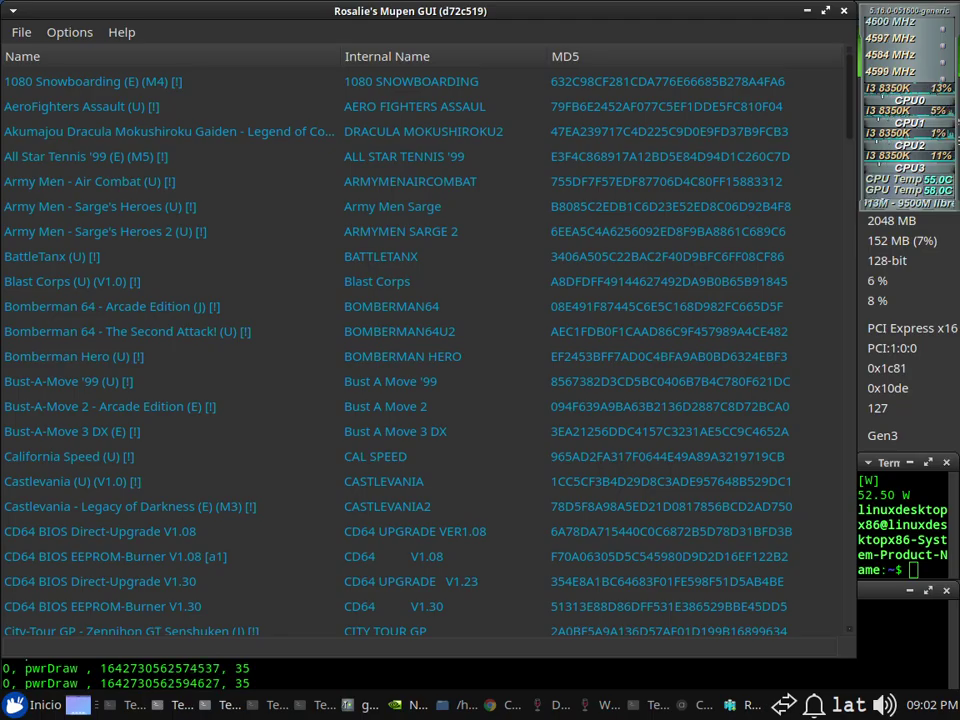
Examine the reloaded ROM list down to its last game and return to its beginning
{"action": "scroll", "coordinate": [425, 350], "scroll_direction": "down", "scroll_amount": 20}
{"action": "scroll", "coordinate": [425, 350], "scroll_direction": "down", "scroll_amount": 13}
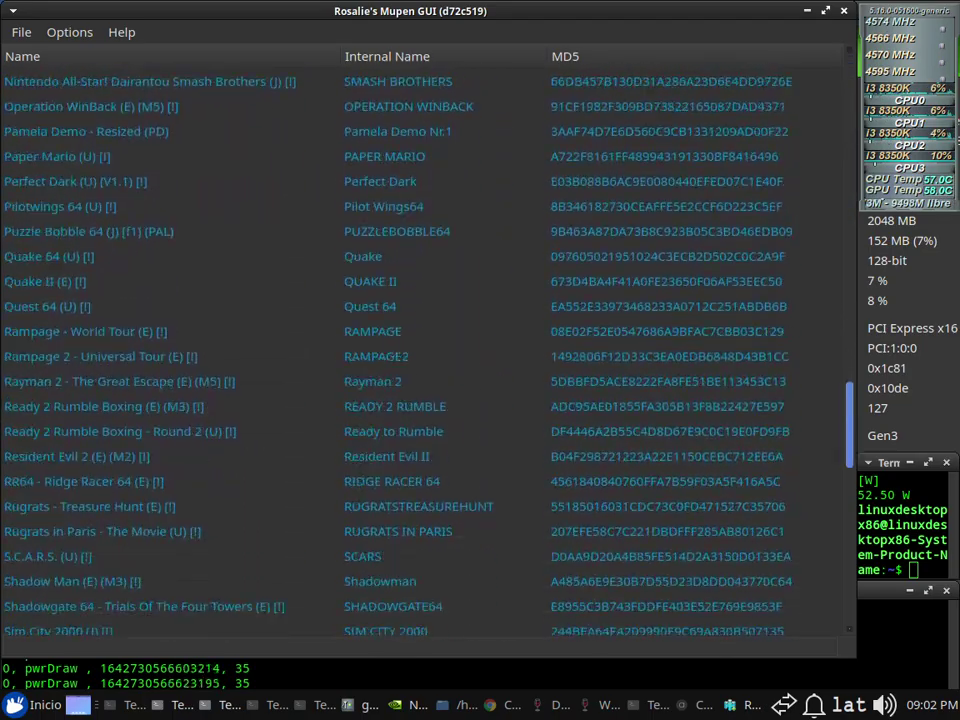
{"action": "scroll", "coordinate": [425, 350], "scroll_direction": "down", "scroll_amount": 5}
{"action": "scroll", "coordinate": [425, 350], "scroll_direction": "down", "scroll_amount": 9}
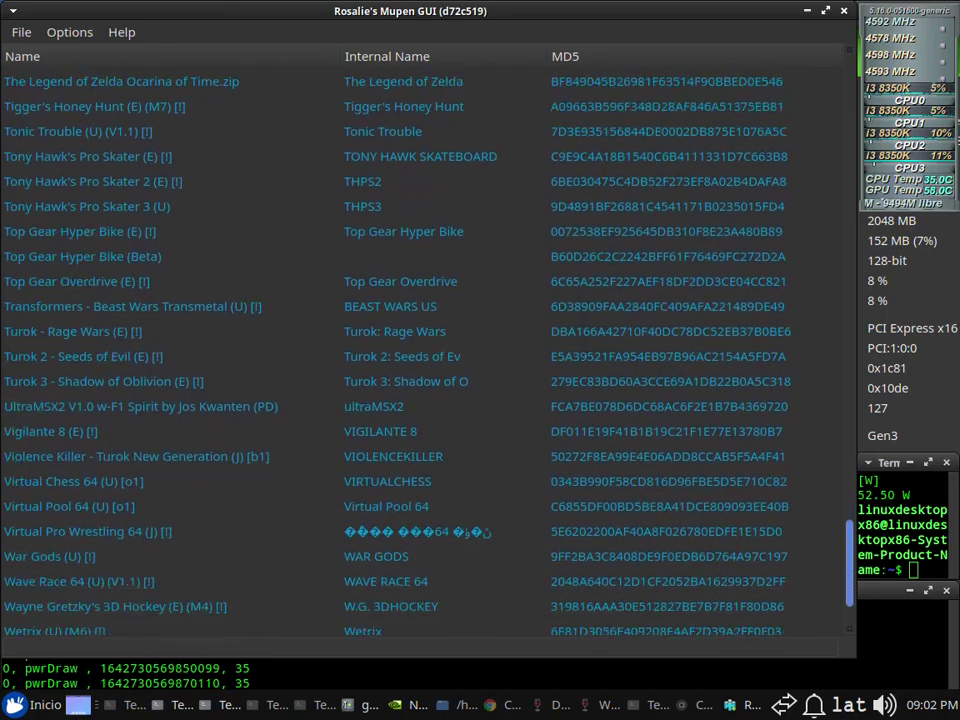
{"action": "scroll", "coordinate": [425, 350], "scroll_direction": "down", "scroll_amount": 2}
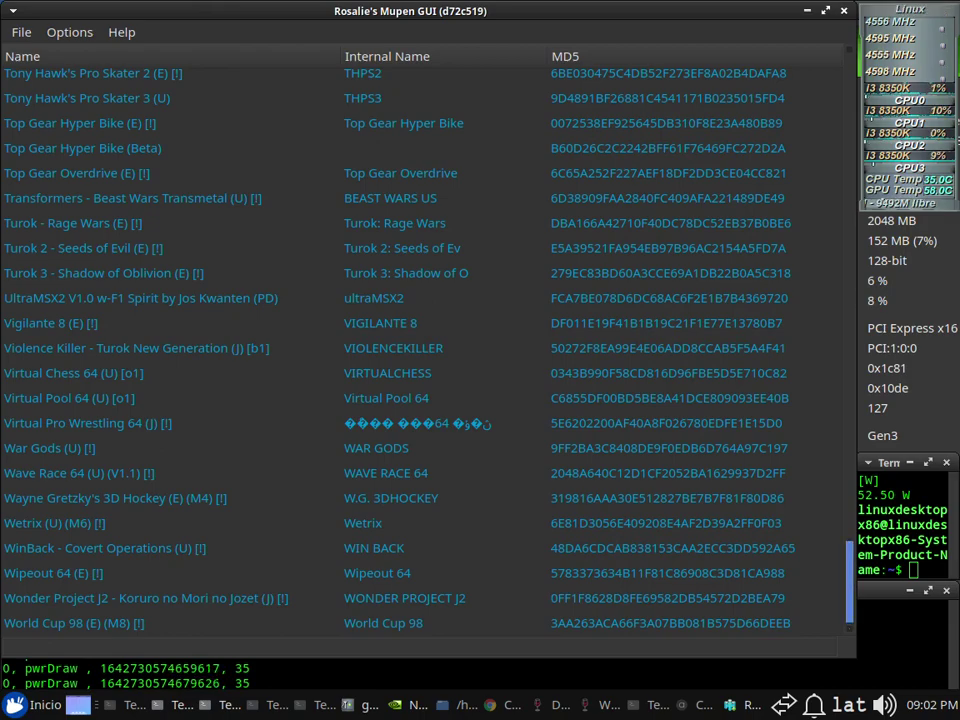
{"action": "scroll", "coordinate": [425, 350], "scroll_direction": "up", "scroll_amount": 5}
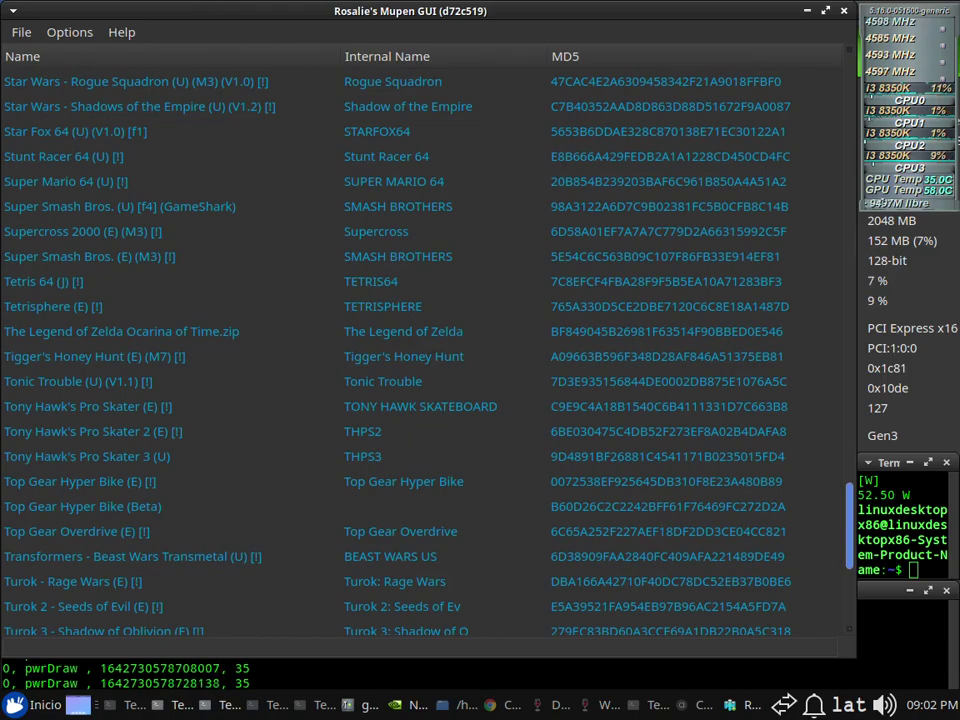
{"action": "scroll", "coordinate": [425, 350], "scroll_direction": "up", "scroll_amount": 20}
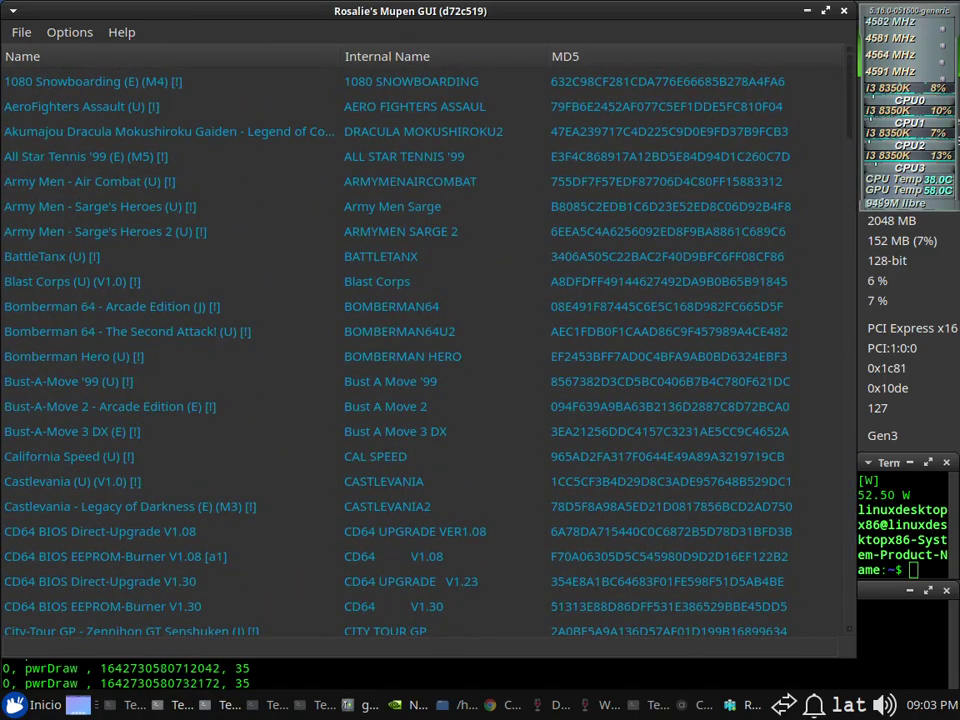
Exit the emulator and relaunch it from the terminal with ./RMG
{"action": "left_click", "coordinate": [21, 32]}
{"action": "left_click", "coordinate": [40, 169]}
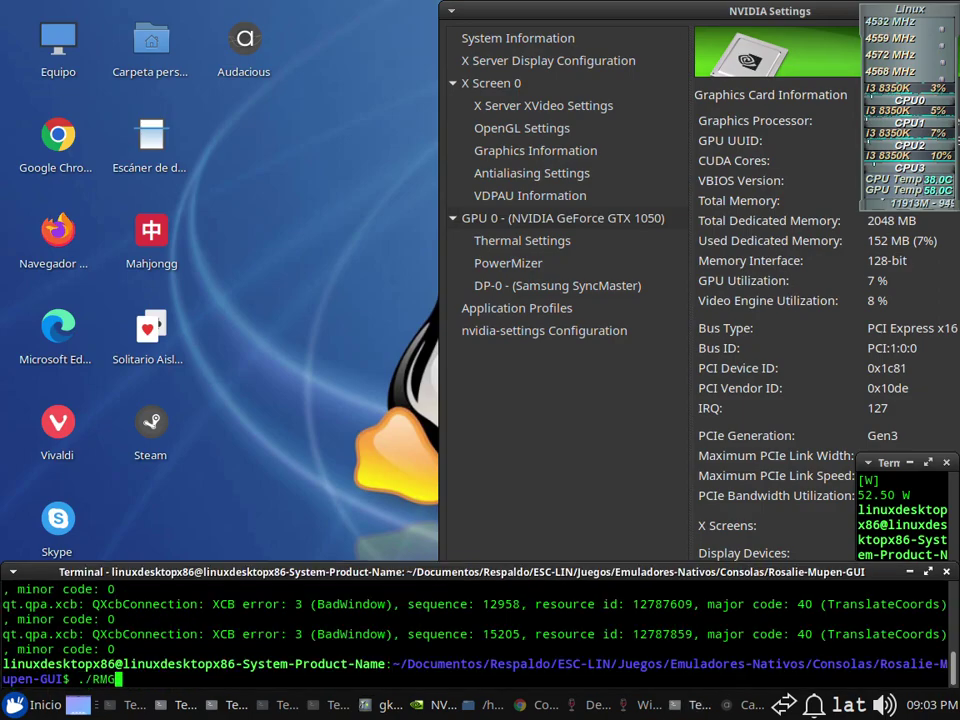
{"action": "key", "text": "Return"}
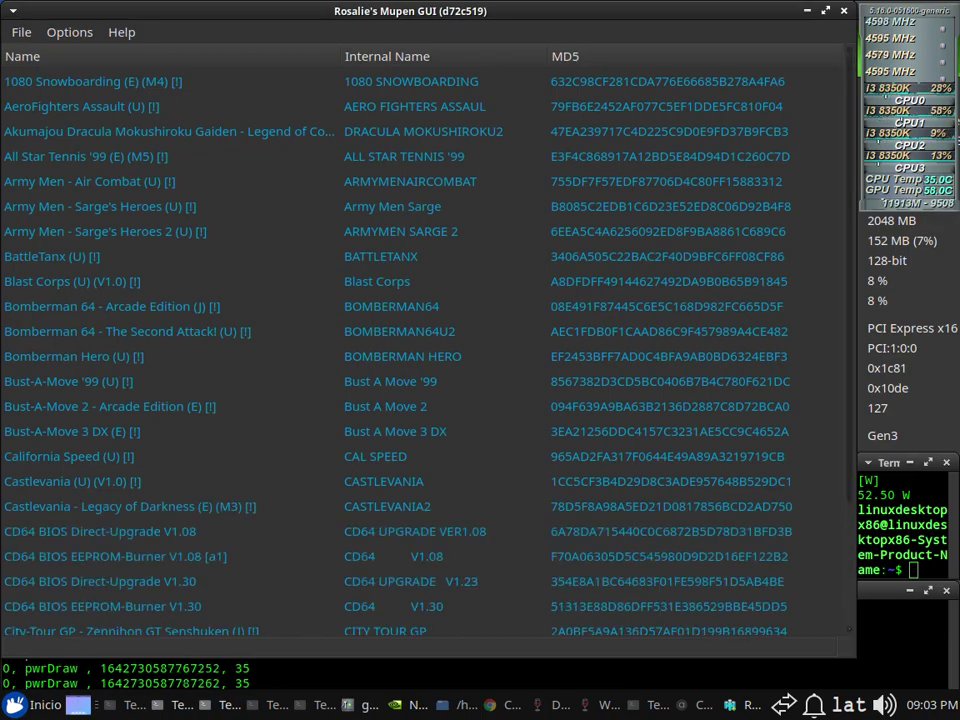
Check the core and plugin settings in the restarted emulator and close the settings, keeping the current plugins
{"action": "left_click", "coordinate": [69, 32]}
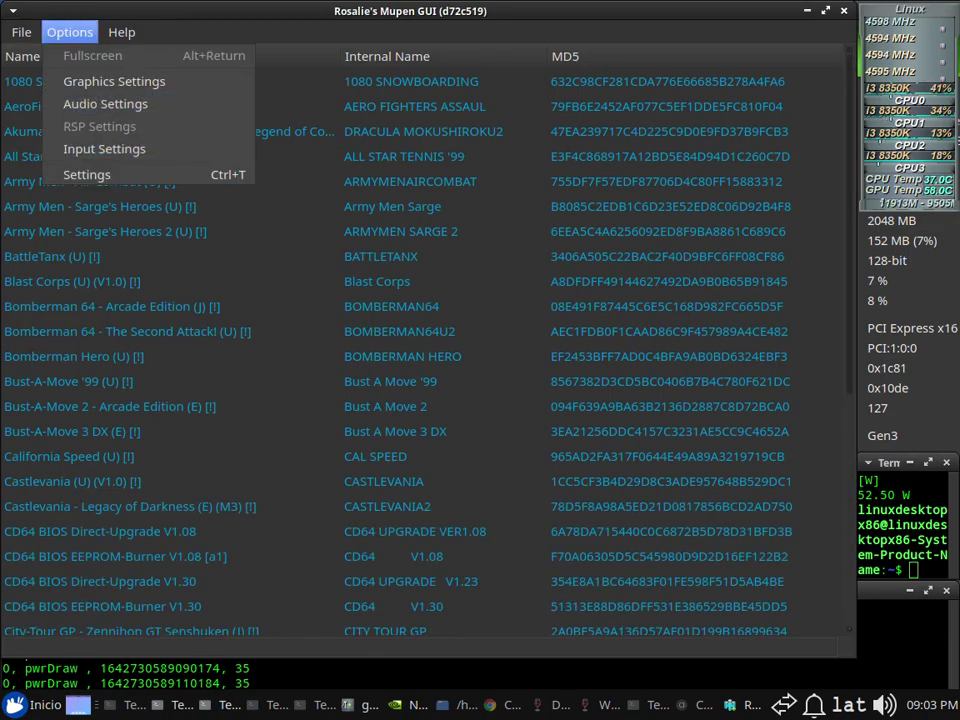
{"action": "left_click", "coordinate": [87, 174]}
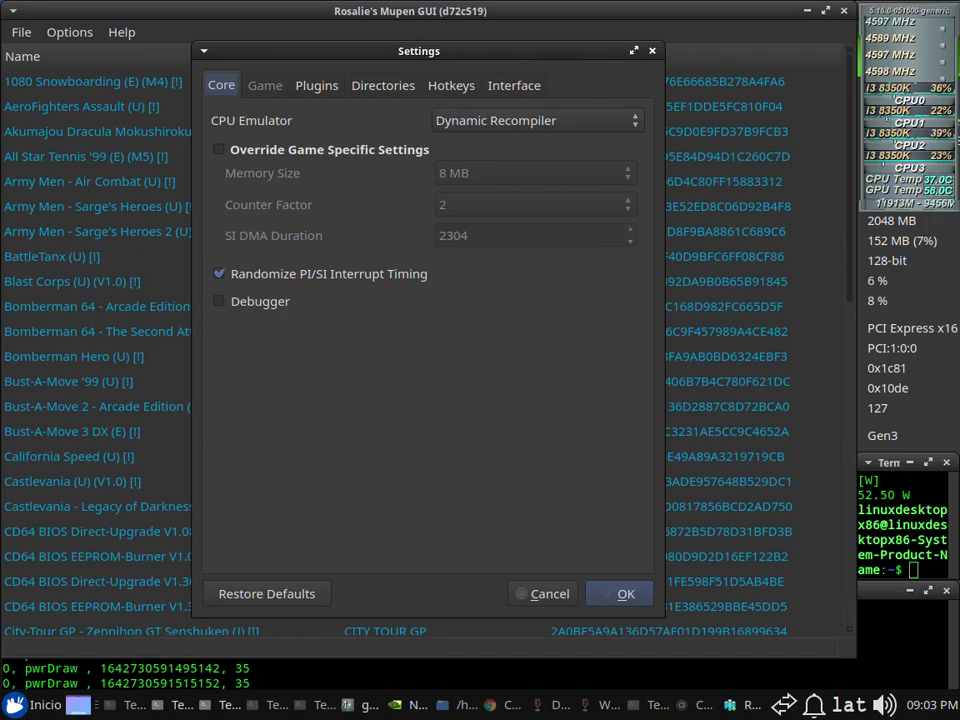
{"action": "left_click", "coordinate": [316, 86]}
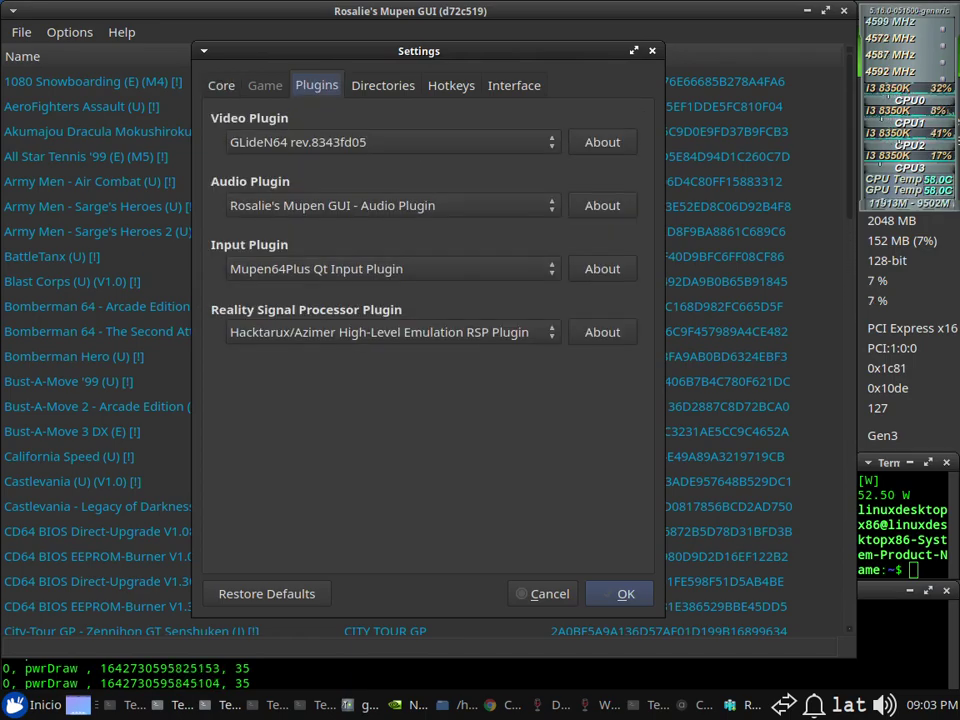
{"action": "key", "text": "Return"}
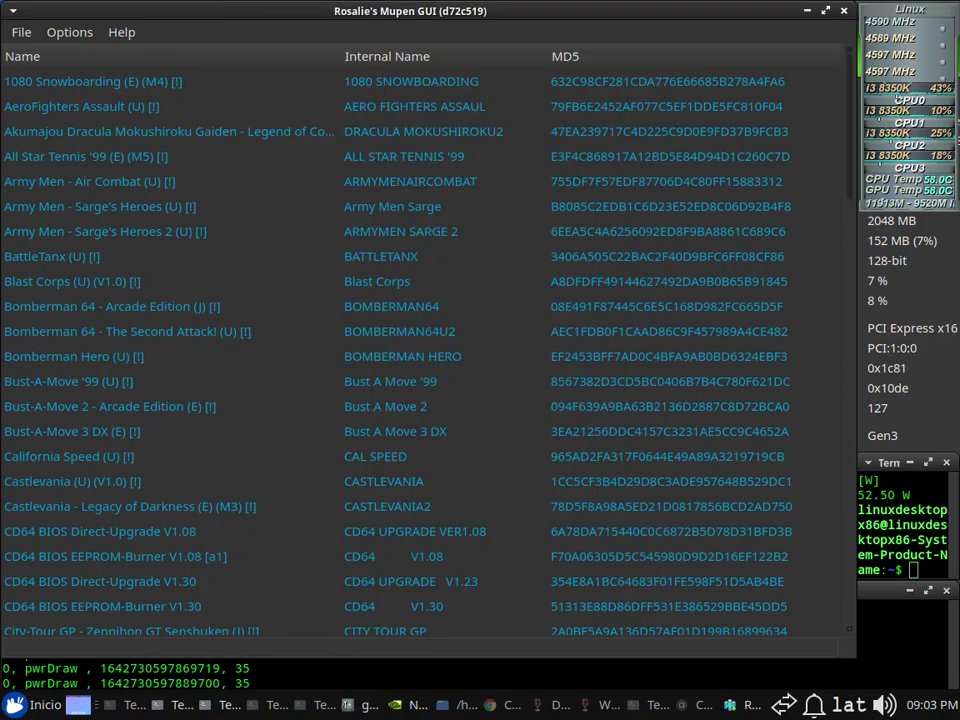
{"action": "left_click", "coordinate": [122, 32]}
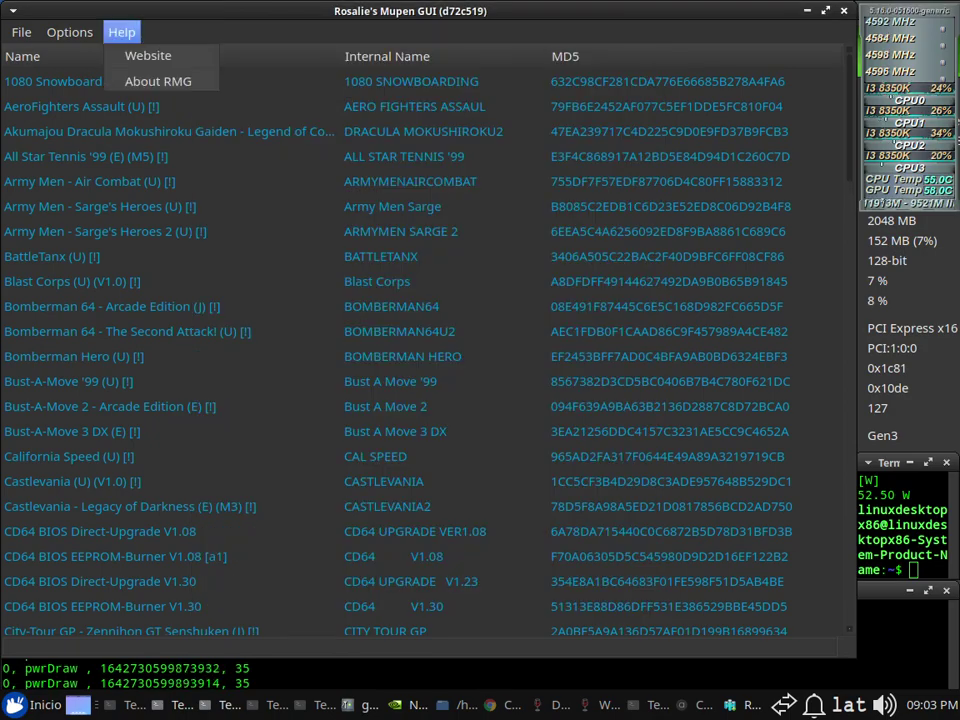
{"action": "key", "text": "Escape"}
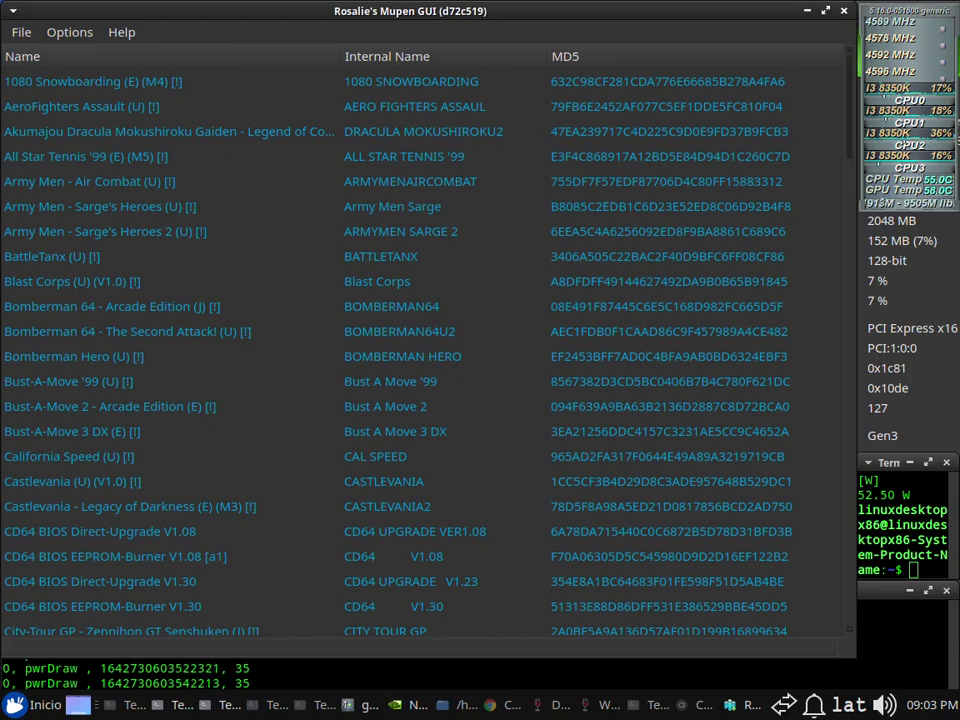
Switch to the Audacious music player, stop its playback and quit it
{"action": "right_click", "coordinate": [695, 705]}
{"action": "left_click", "coordinate": [730, 553]}
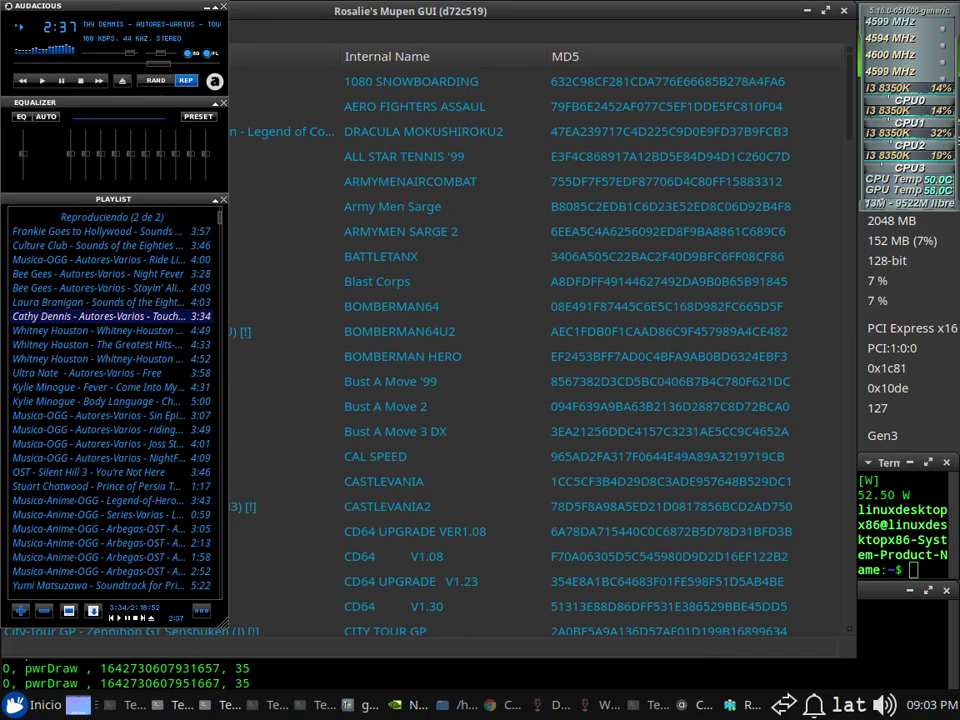
{"action": "key", "text": "v"}
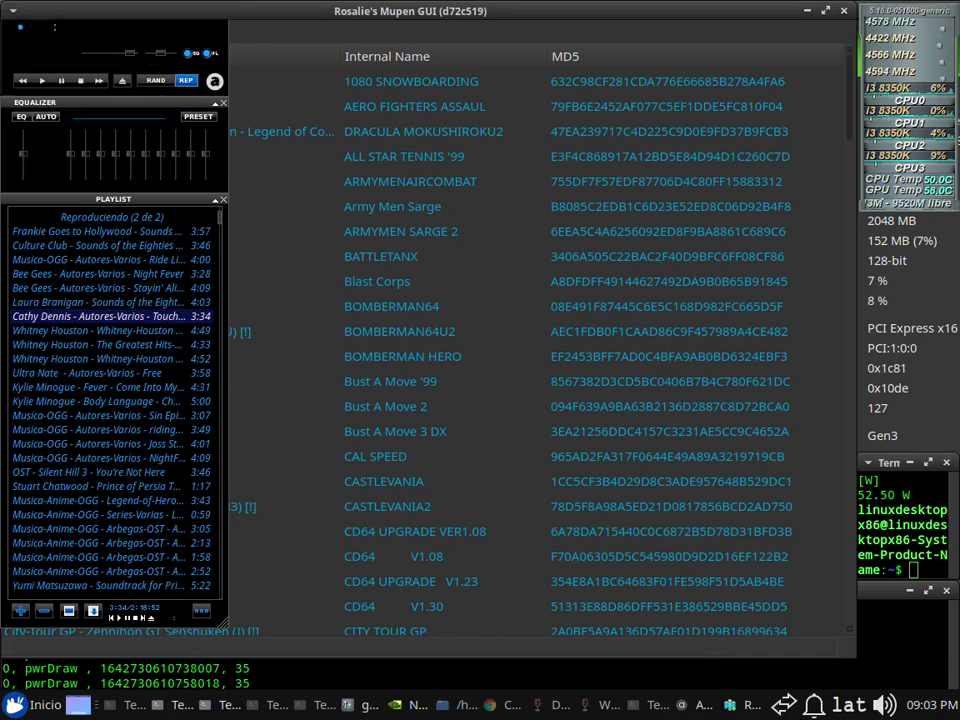
{"action": "key", "text": "ctrl+q"}
Find Super Mario 64 (U) in the ROM list and launch it
{"action": "scroll", "coordinate": [425, 345], "scroll_direction": "down", "scroll_amount": 15}
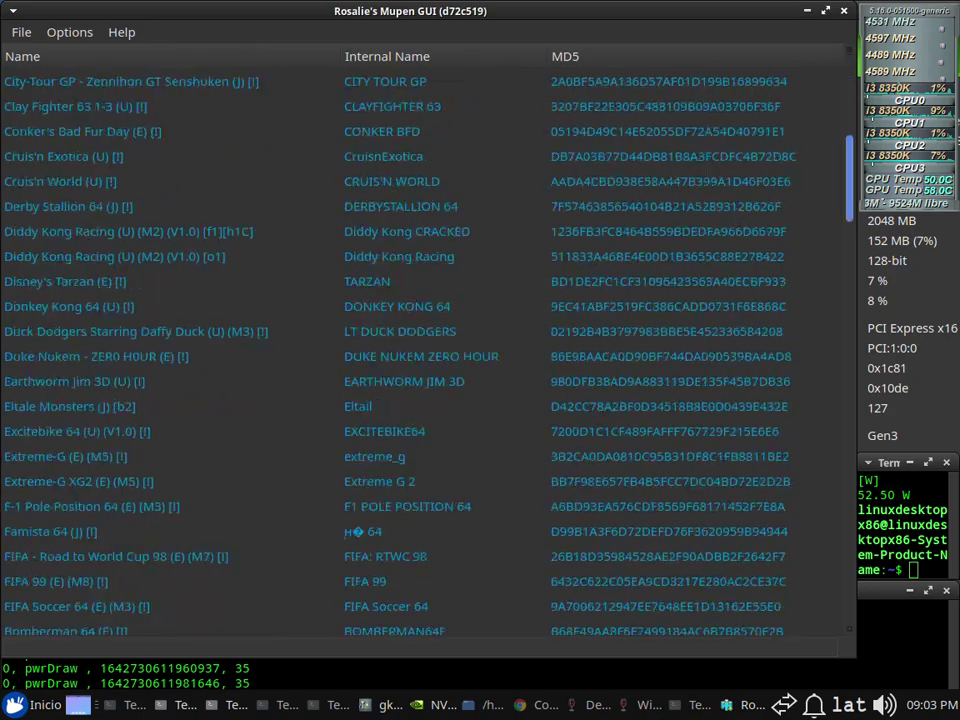
{"action": "scroll", "coordinate": [425, 345], "scroll_direction": "down", "scroll_amount": 20}
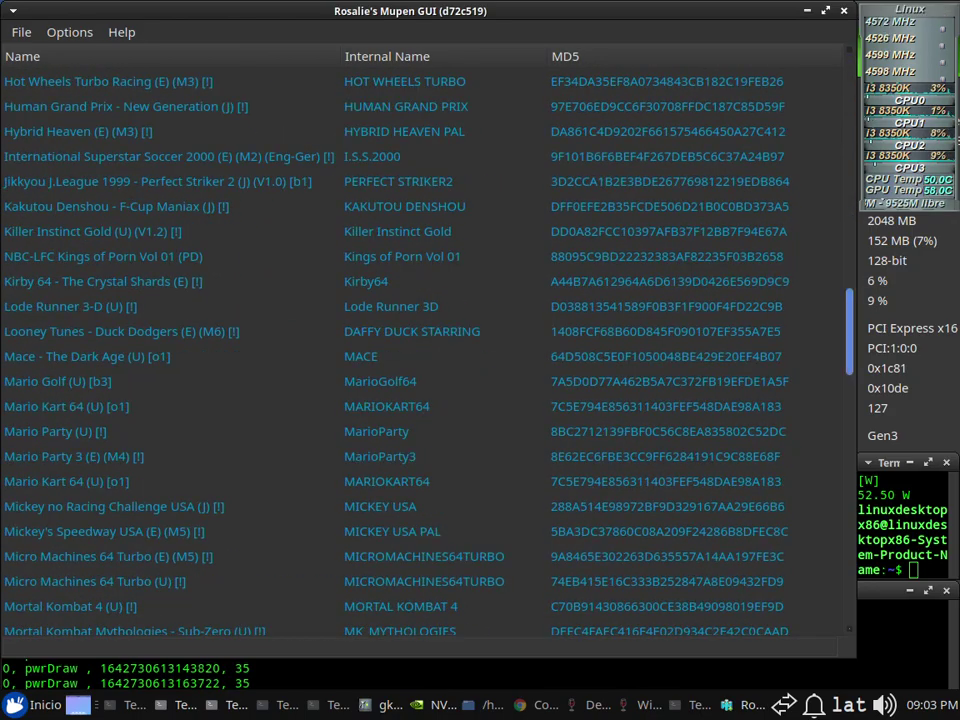
{"action": "scroll", "coordinate": [425, 345], "scroll_direction": "up", "scroll_amount": 6}
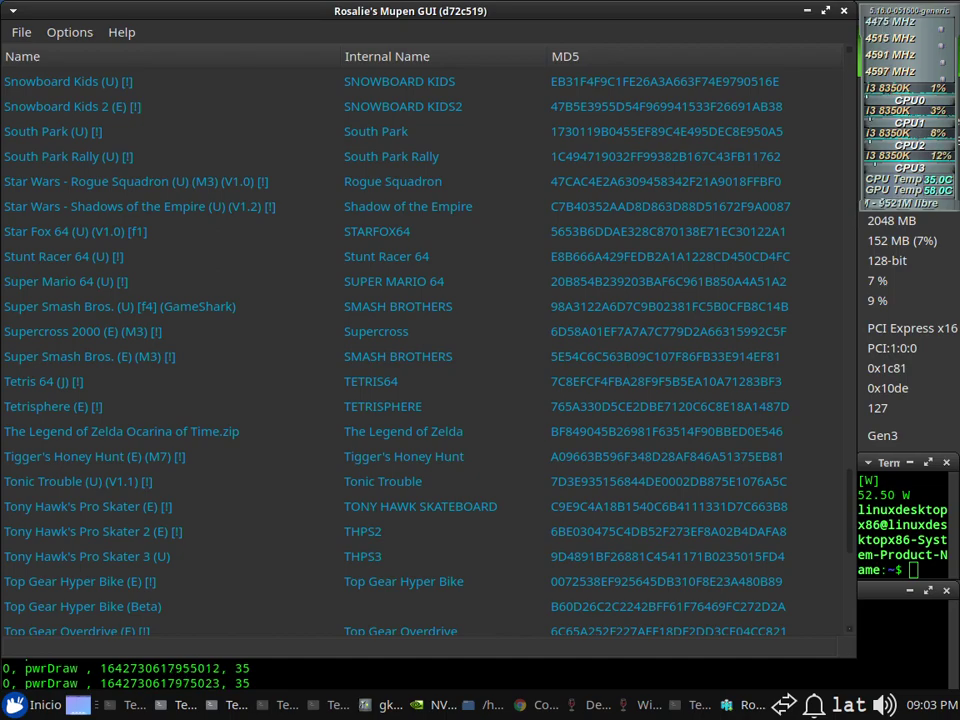
{"action": "double_click", "coordinate": [66, 282]}
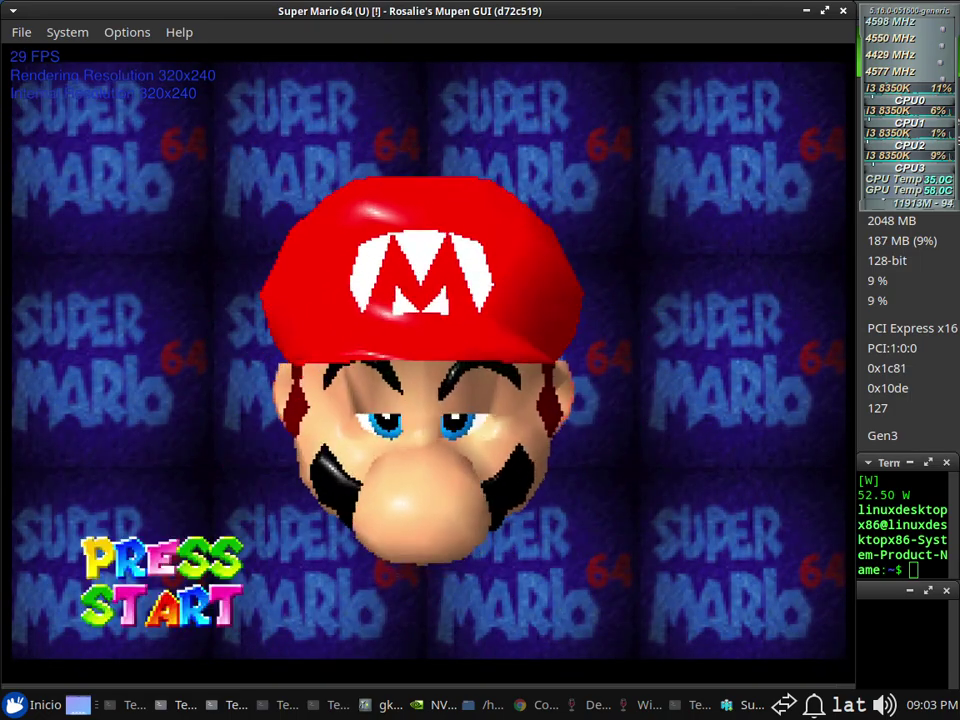
Try to set the running game's internal resolution to 2x the N64 resolution in the graphics settings
{"action": "key", "text": "ctrl+t"}
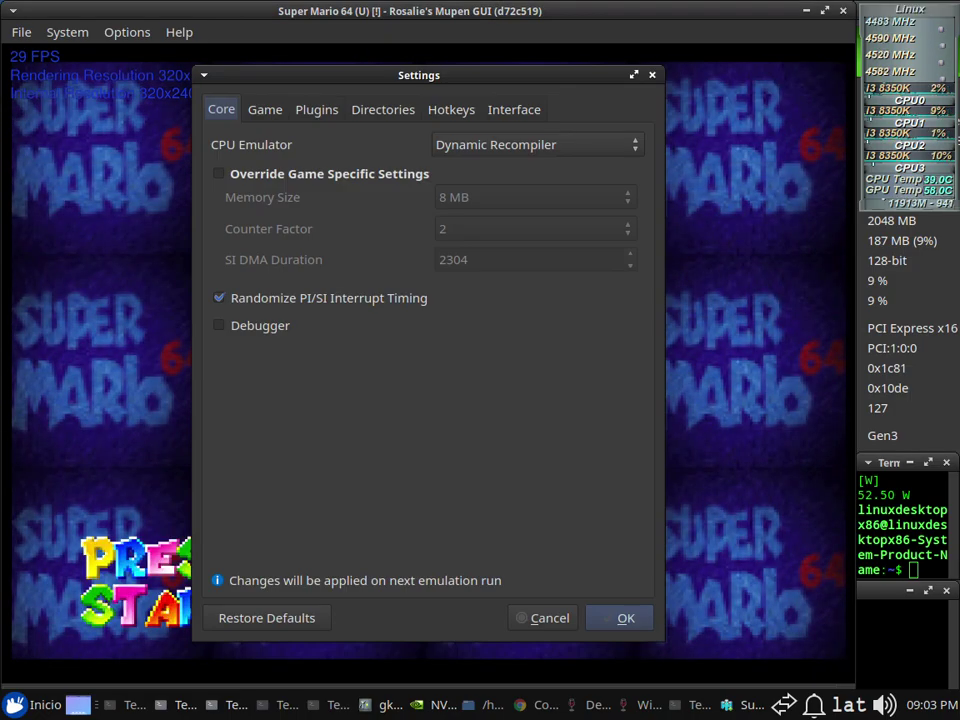
{"action": "key", "text": "Escape"}
{"action": "left_click", "coordinate": [127, 32]}
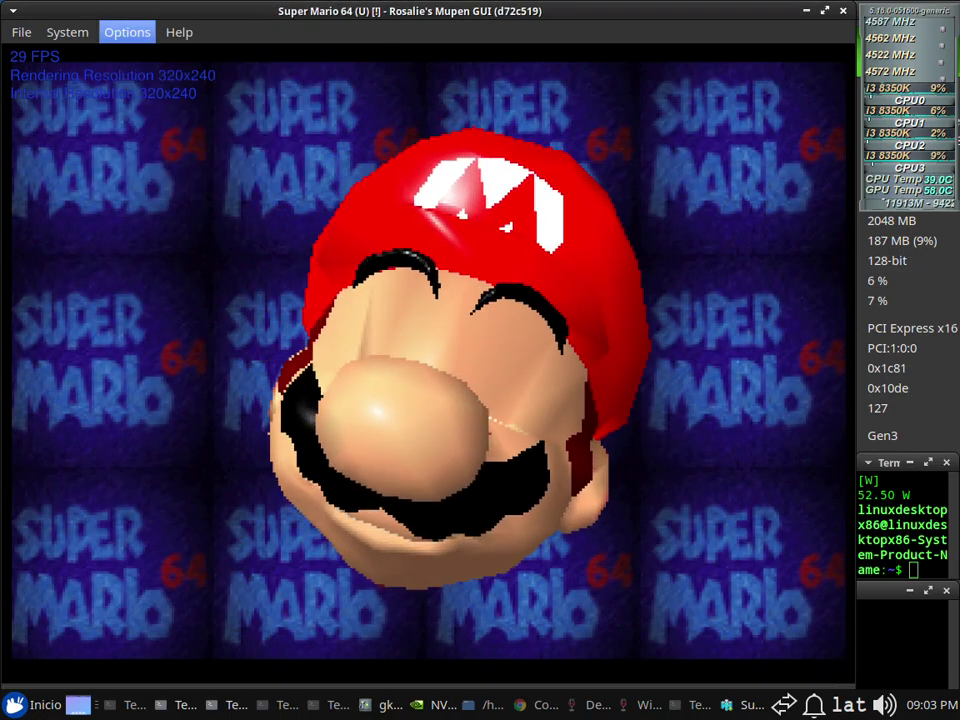
{"action": "left_click", "coordinate": [172, 81]}
{"action": "left_click_drag", "start_coordinate": [478, 11], "coordinate": [697, 11]}
{"action": "left_click", "coordinate": [444, 45]}
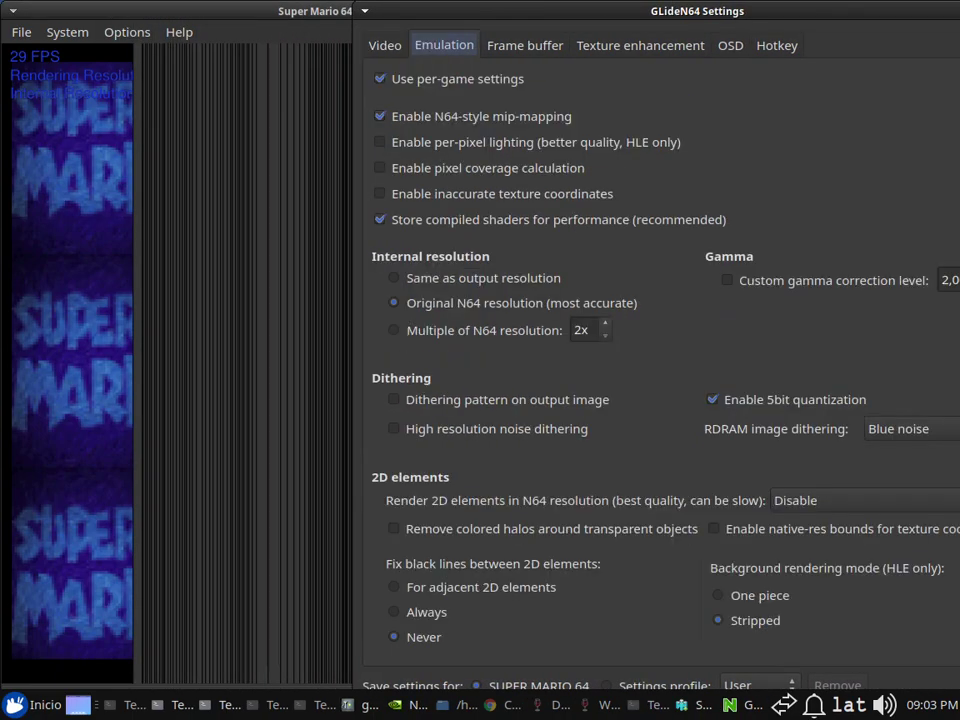
{"action": "left_click", "coordinate": [484, 330]}
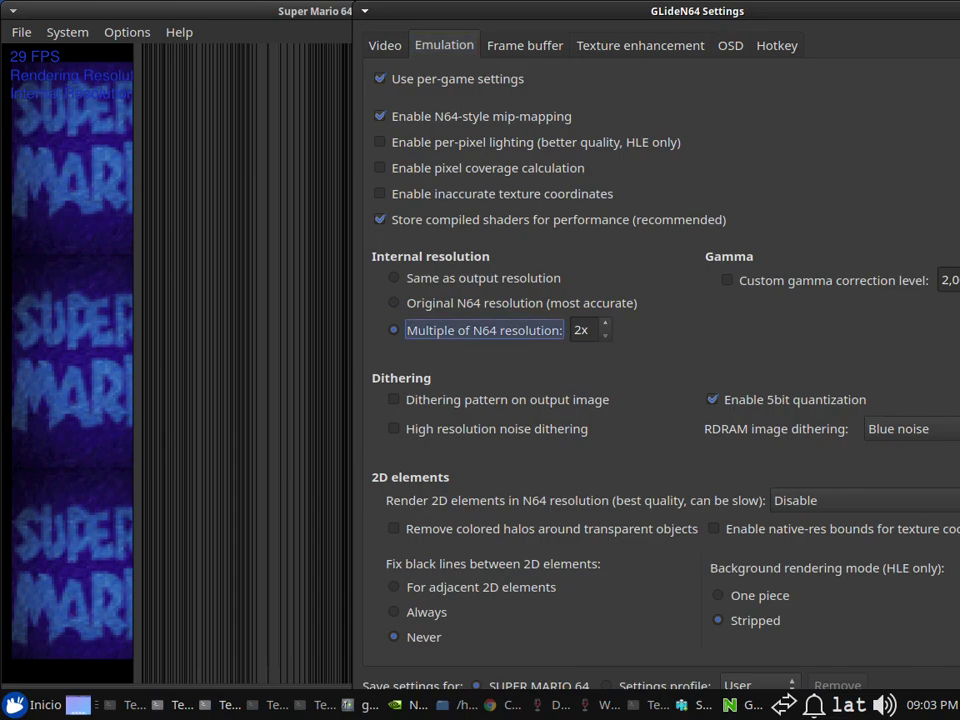
{"action": "left_click_drag", "start_coordinate": [697, 11], "coordinate": [542, 11]}
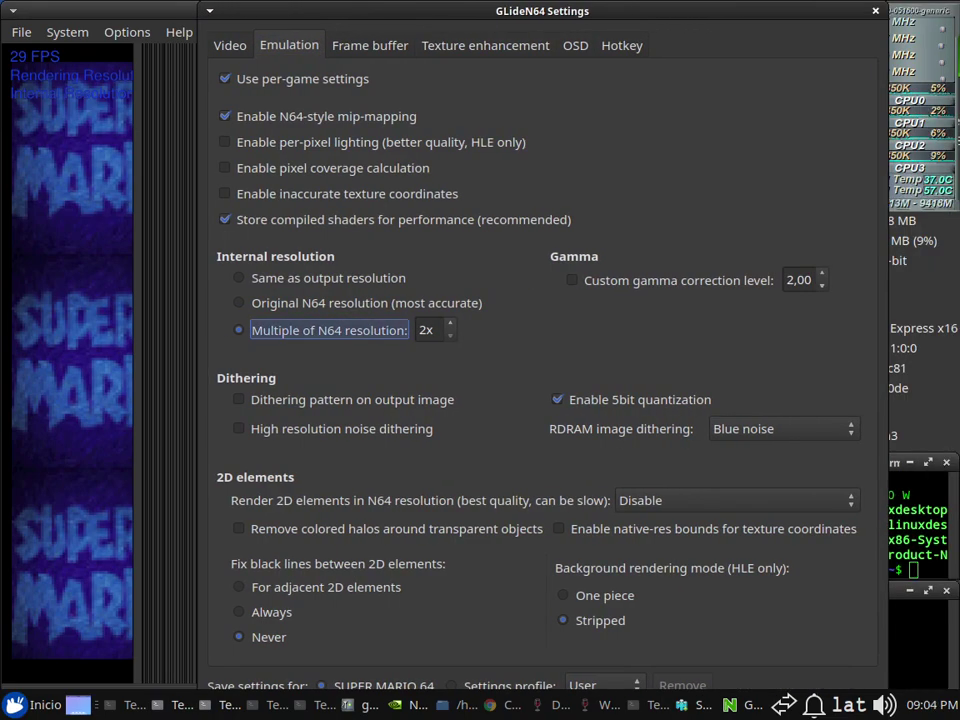
{"action": "key", "text": "Return"}
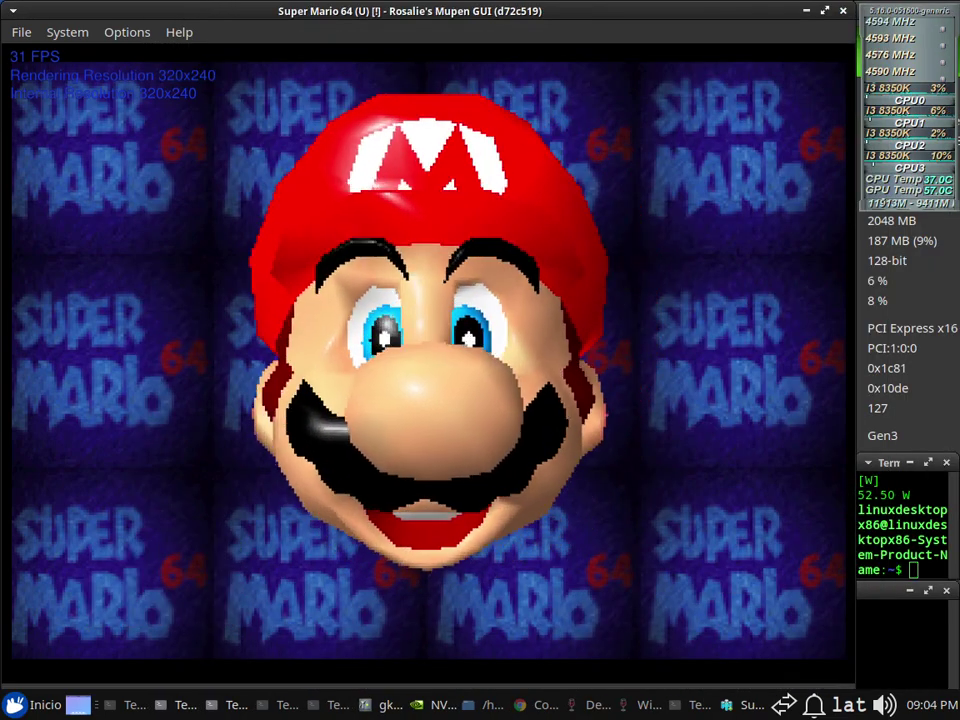
Set the internal resolution to a 2x multiple of the N64 resolution in the graphics settings and save it for SUPER MARIO 64
{"action": "key", "text": "alt+o"}
{"action": "key", "text": "Down"}
{"action": "key", "text": "Return"}
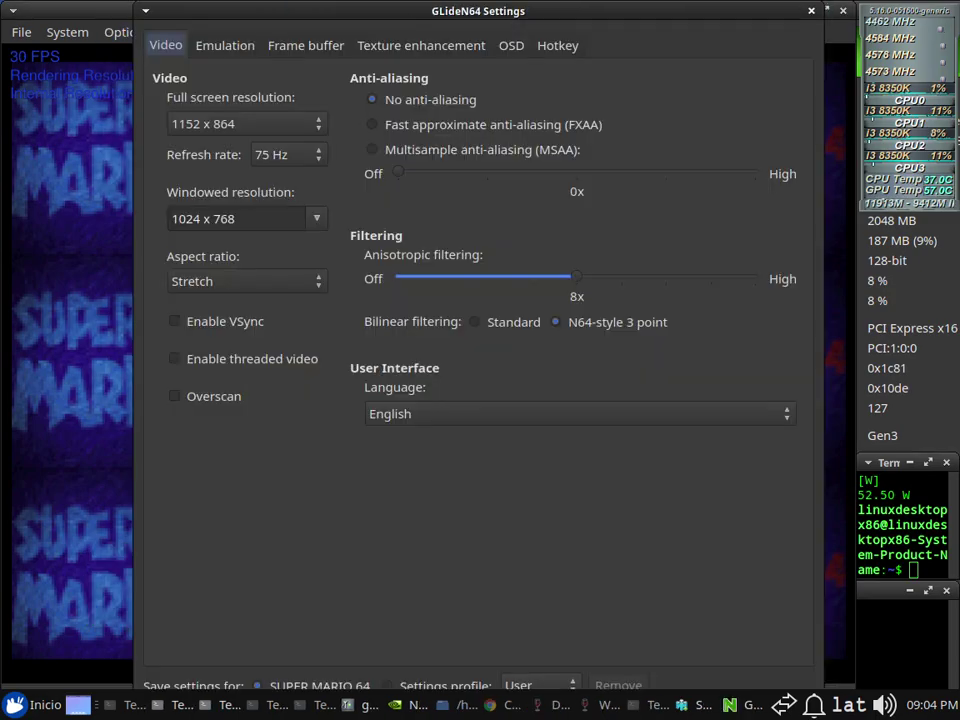
{"action": "key", "text": "ctrl+Tab"}
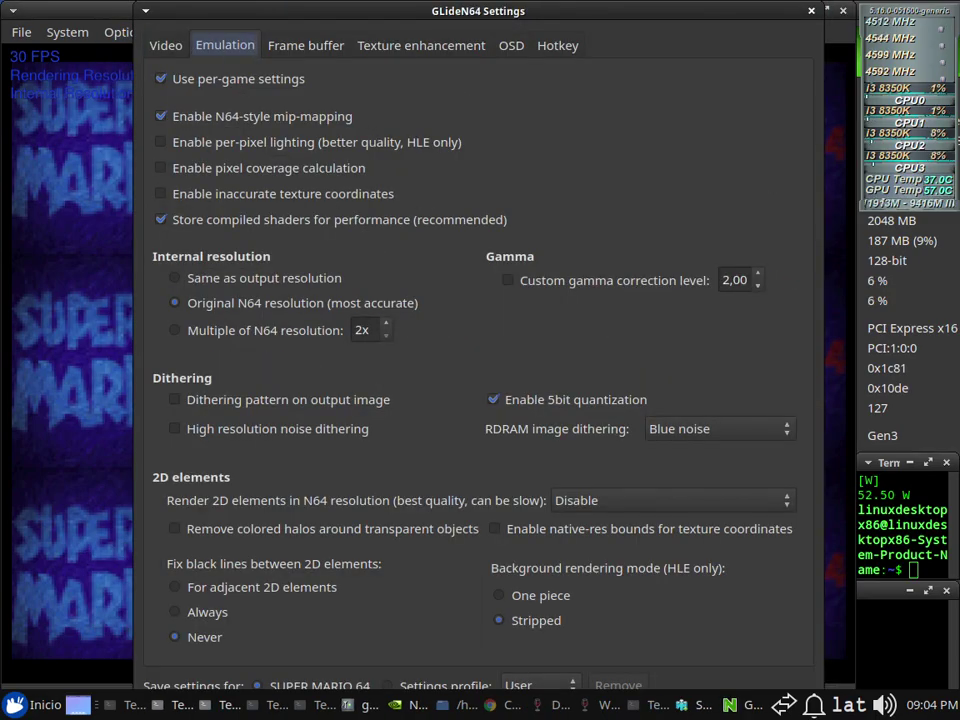
{"action": "left_click", "coordinate": [258, 330]}
{"action": "left_click", "coordinate": [540, 685]}
{"action": "left_click", "coordinate": [525, 652]}
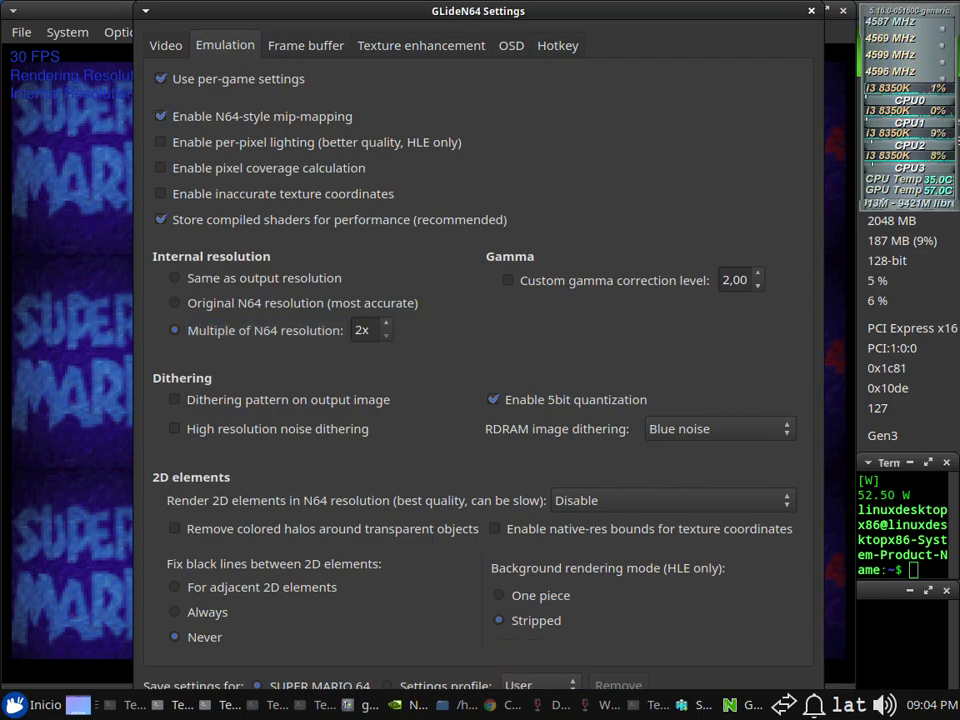
{"action": "key", "text": "Tab"}
{"action": "key", "text": "Tab"}
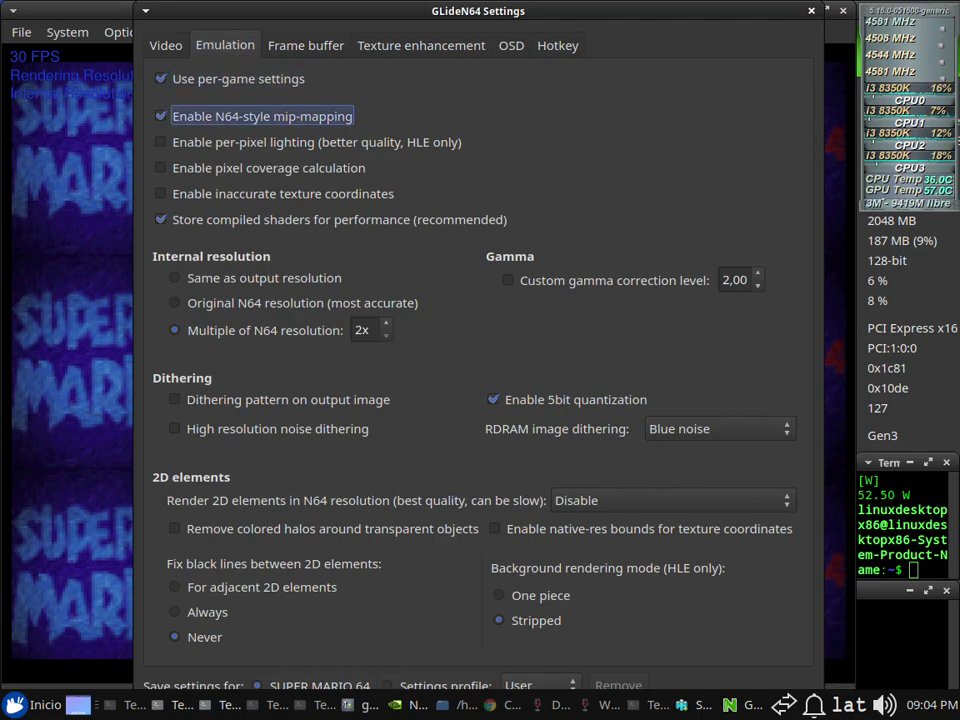
{"action": "left_click", "coordinate": [540, 685]}
{"action": "left_click", "coordinate": [540, 652]}
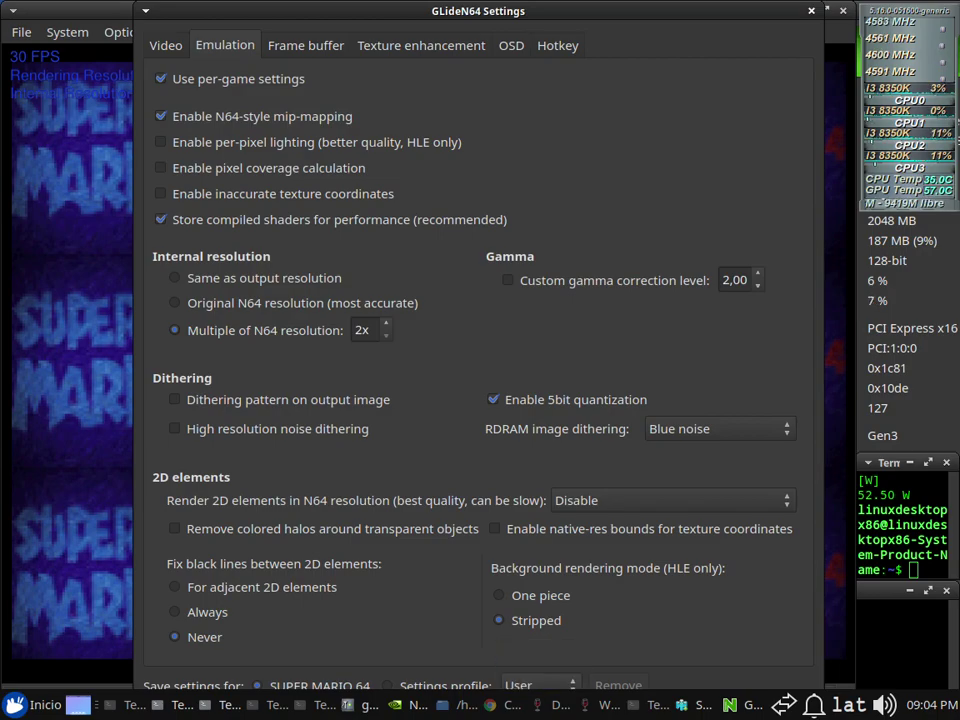
{"action": "key", "text": "Return"}
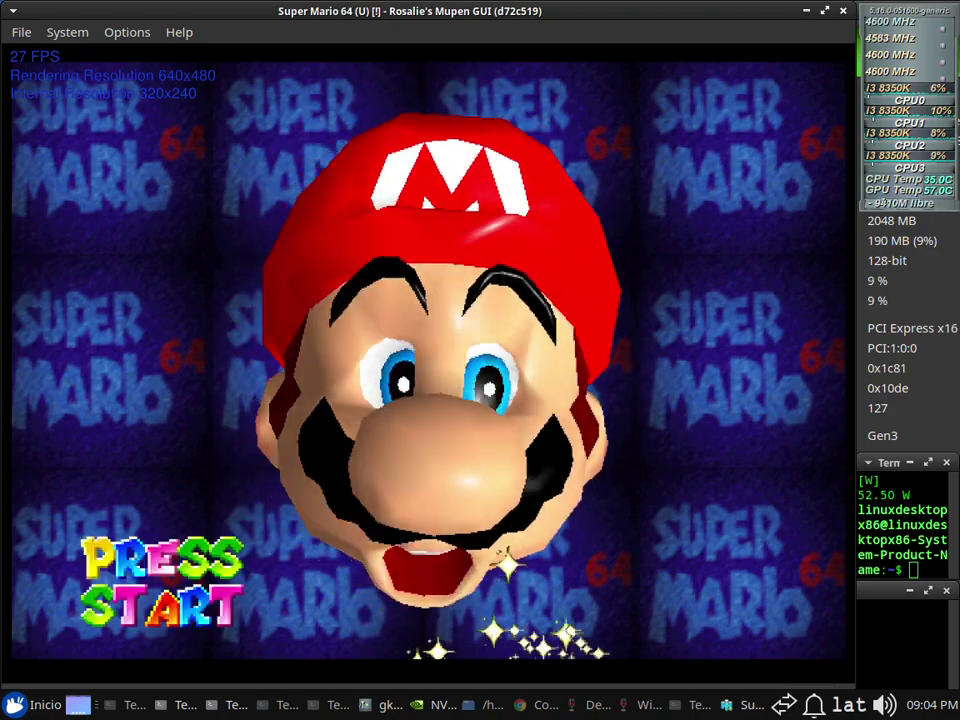
Reopen the graphics settings, look over the texture enhancement options and choose Original N64 resolution as the internal resolution
{"action": "left_click", "coordinate": [127, 32]}
{"action": "key", "text": "Down"}
{"action": "key", "text": "Down"}
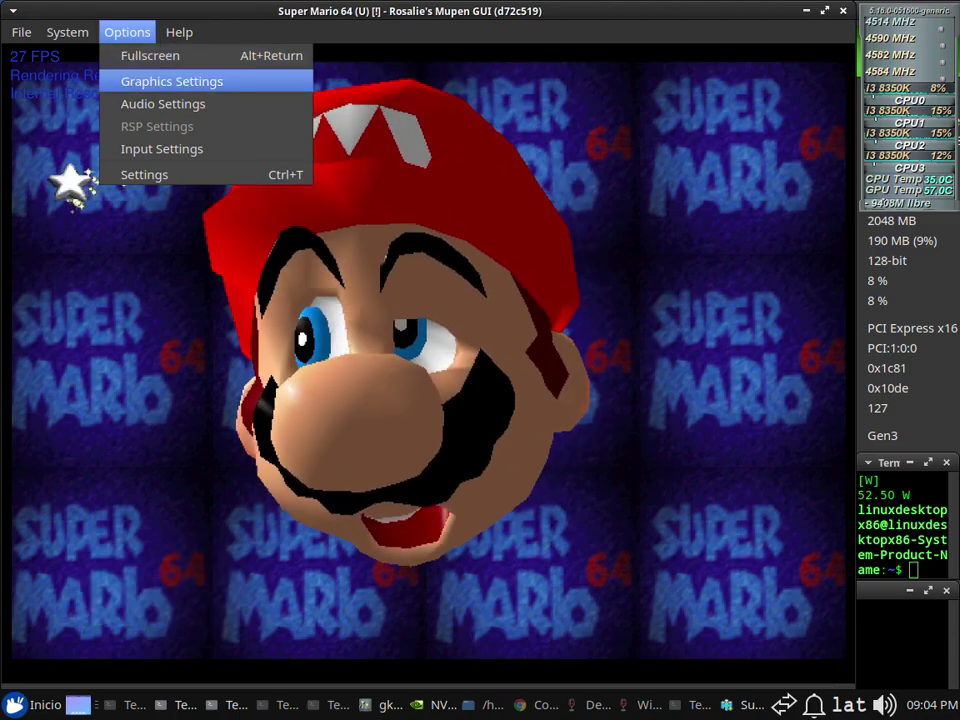
{"action": "key", "text": "Return"}
{"action": "left_click", "coordinate": [421, 46]}
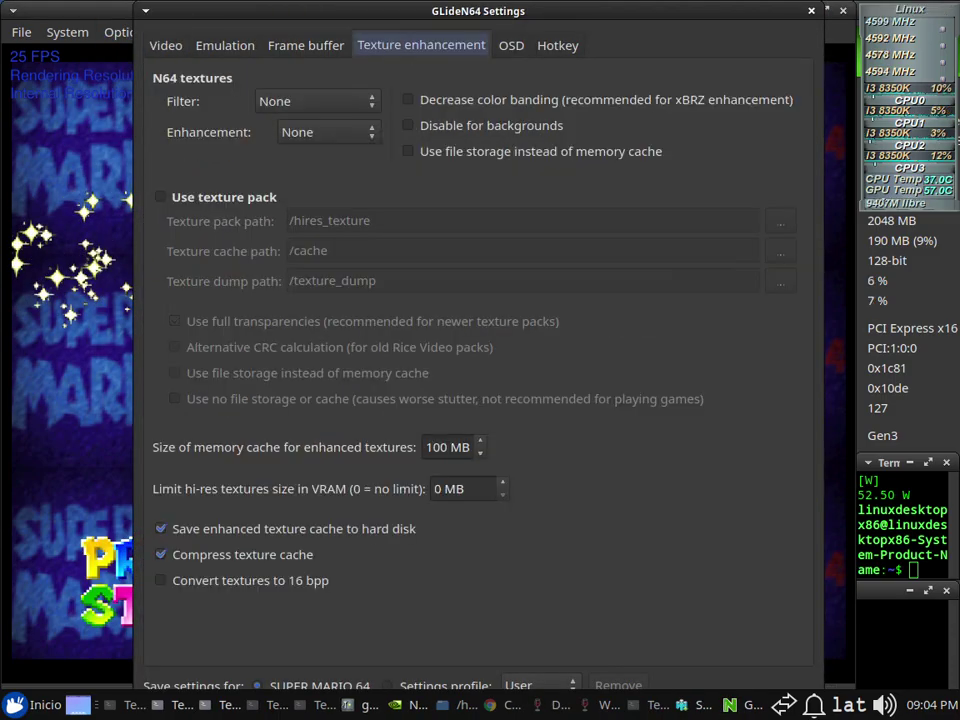
{"action": "left_click", "coordinate": [306, 46]}
{"action": "key", "text": "ctrl+shift+Tab"}
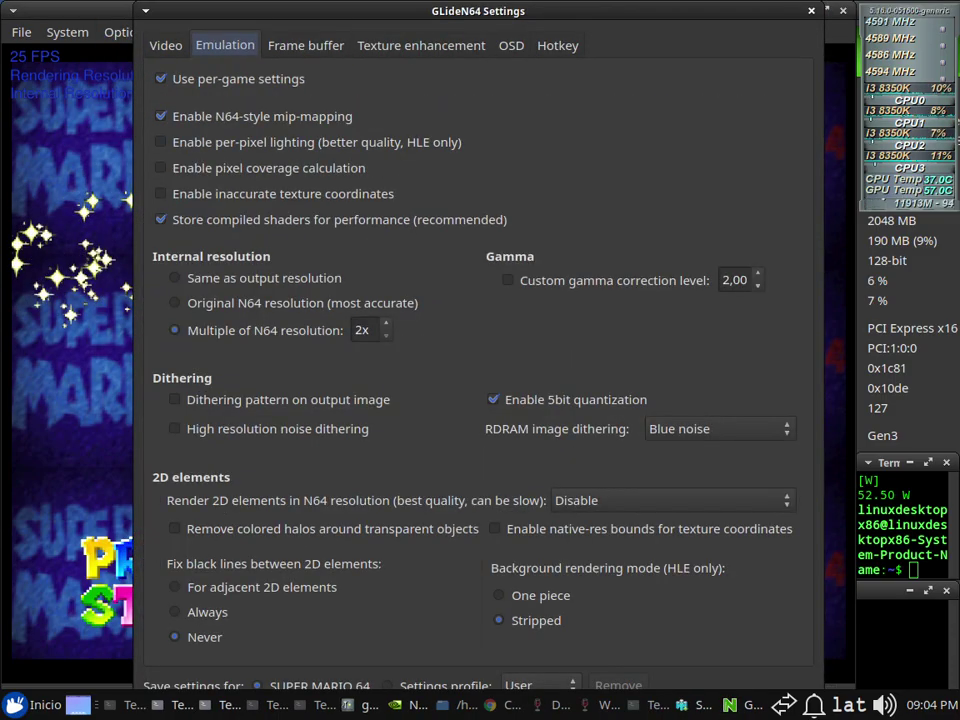
{"action": "left_click", "coordinate": [290, 303]}
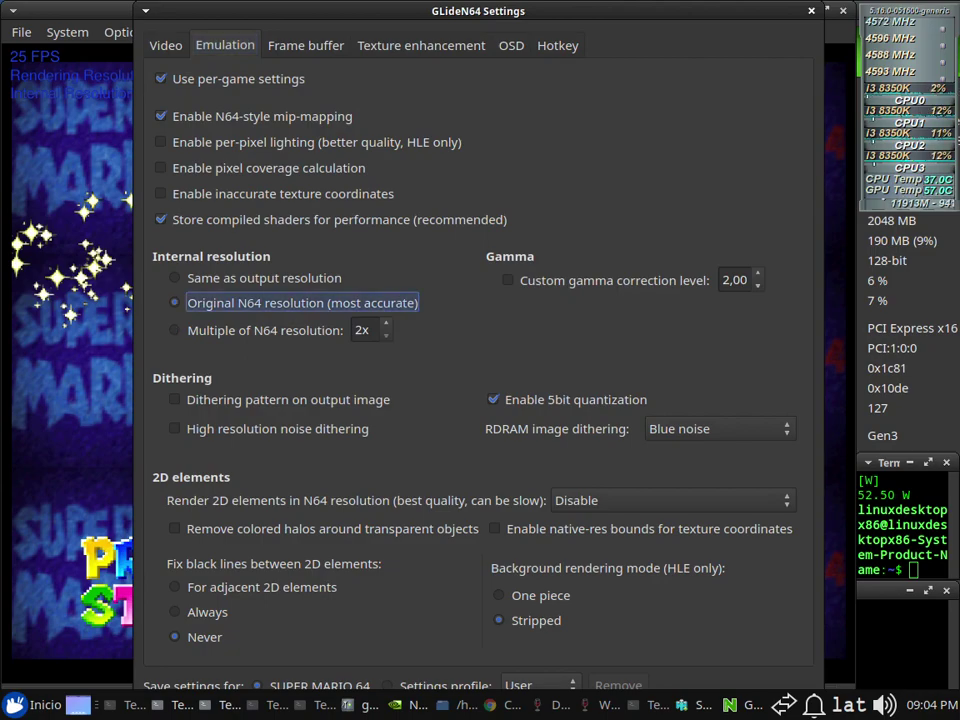
Cancel creating a new profile and restoring defaults, and try to apply the original resolution with the User settings profile
{"action": "left_click", "coordinate": [540, 685]}
{"action": "left_click", "coordinate": [540, 679]}
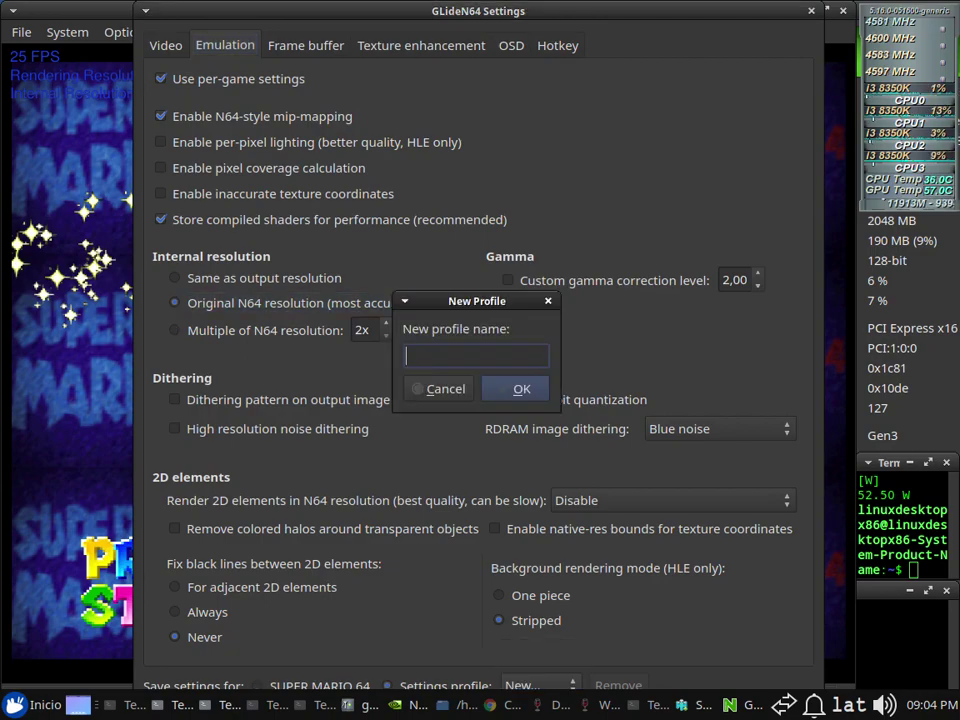
{"action": "key", "text": "Escape"}
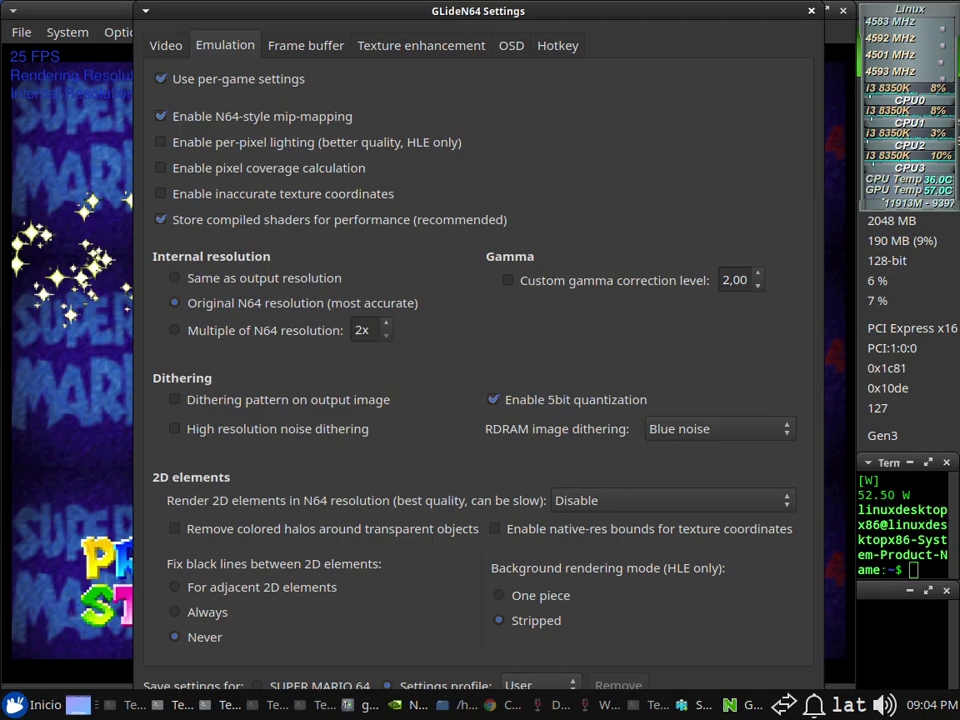
{"action": "key", "text": "Return"}
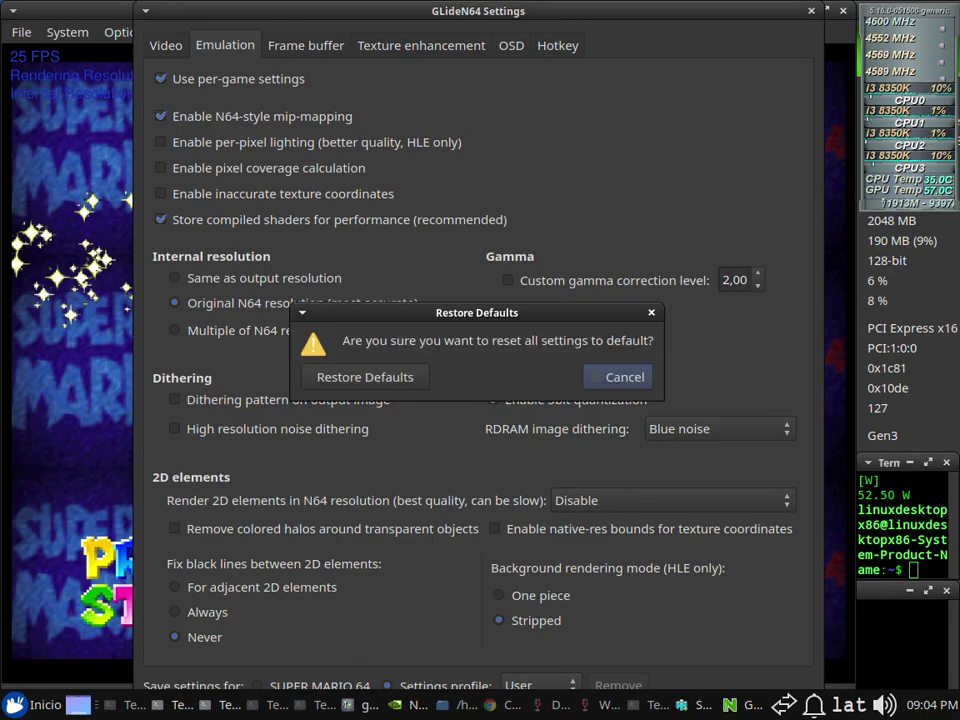
{"action": "key", "text": "Escape"}
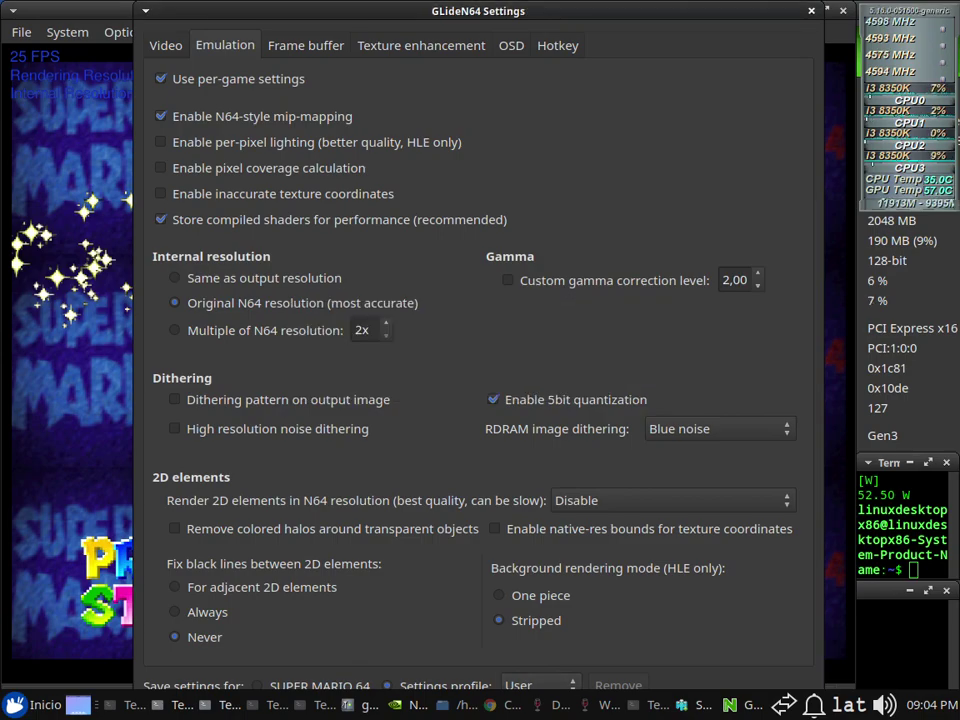
{"action": "key", "text": "Return"}
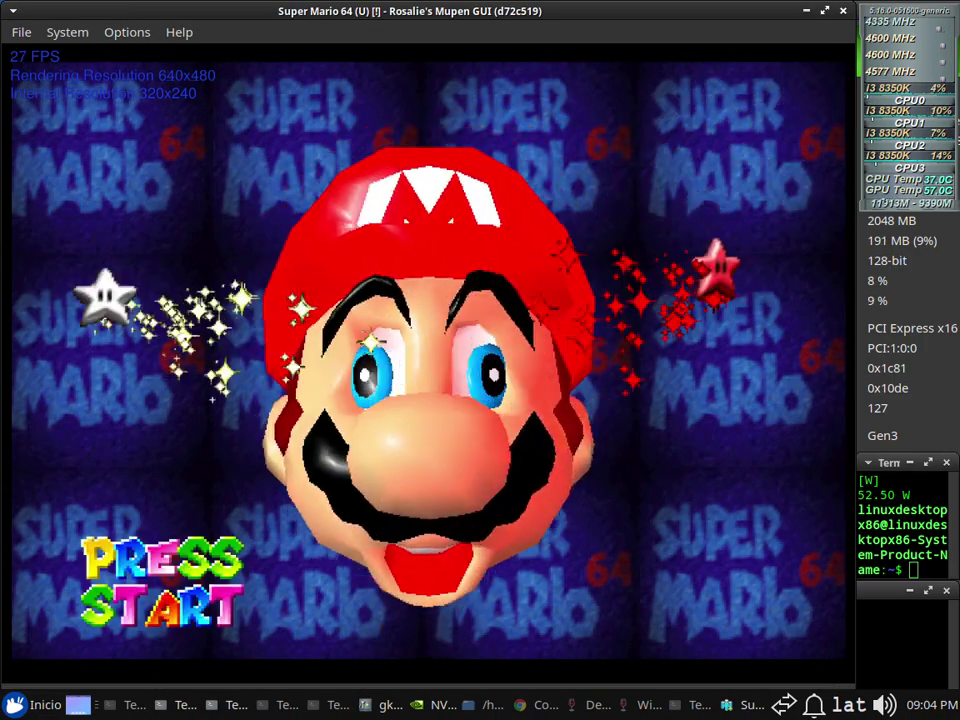
Try to apply Original N64 resolution as the internal resolution in the graphics settings, keeping the User profile
{"action": "left_click", "coordinate": [127, 32]}
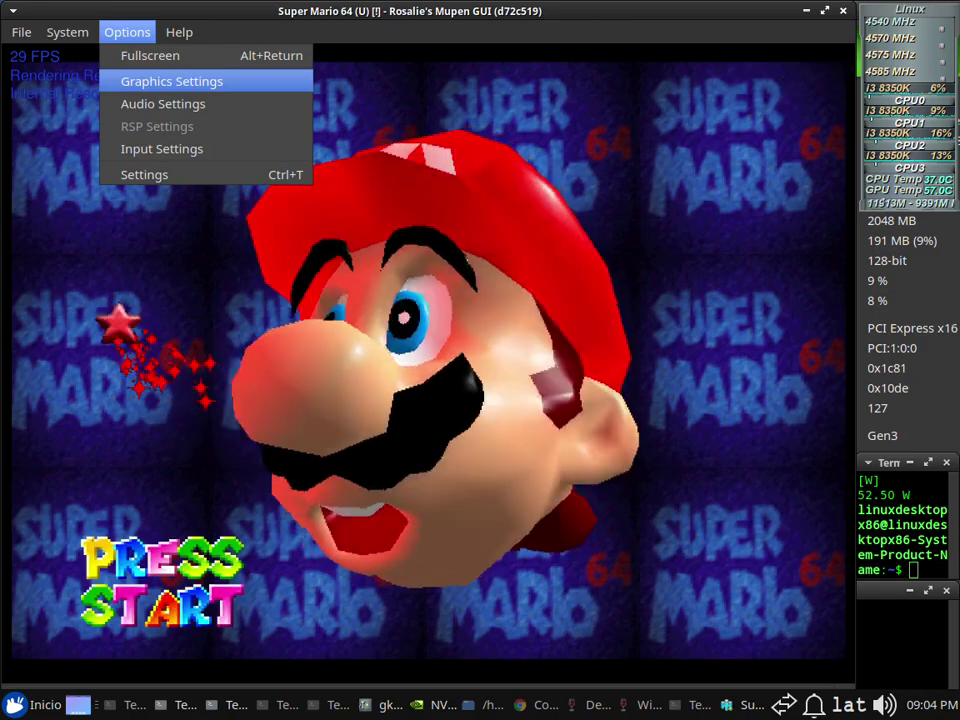
{"action": "key", "text": "Return"}
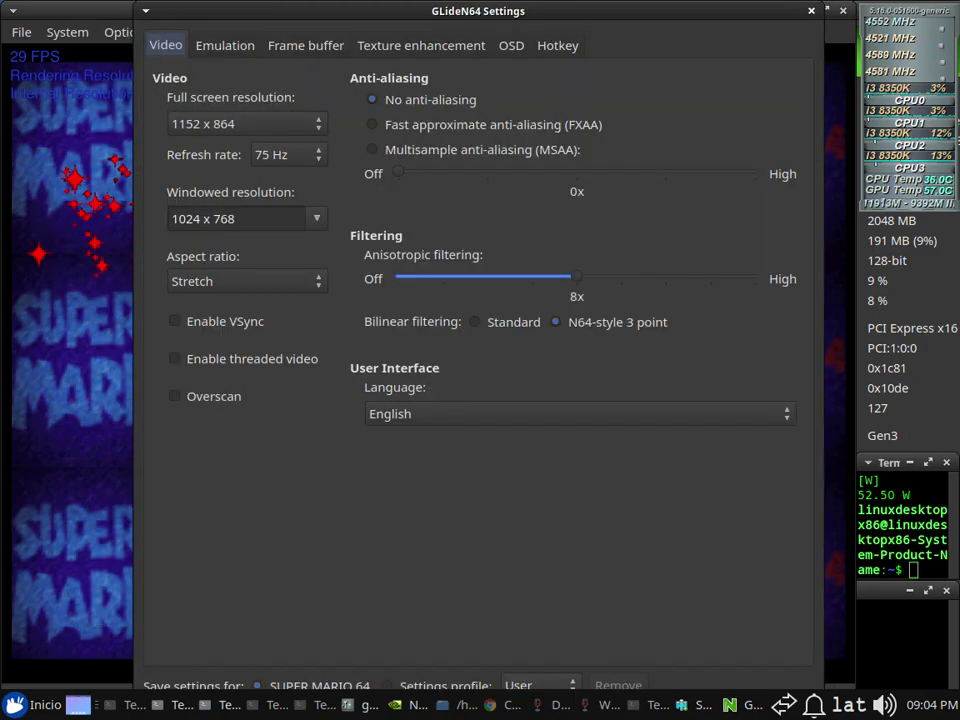
{"action": "left_click", "coordinate": [306, 45]}
{"action": "key", "text": "ctrl+shift+Tab"}
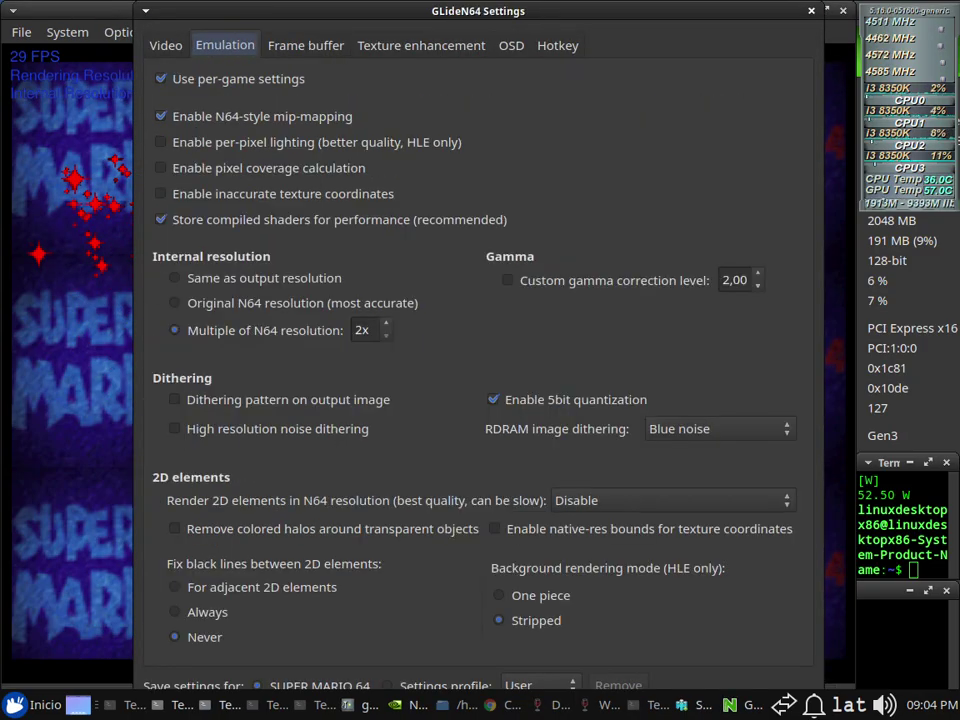
{"action": "left_click", "coordinate": [178, 303]}
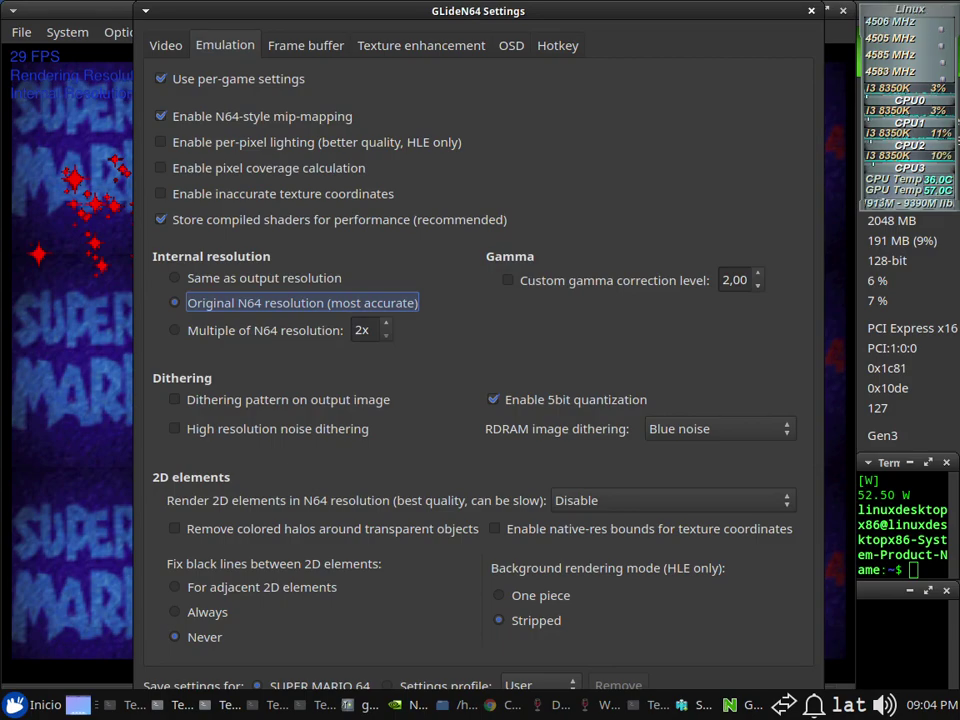
{"action": "left_click", "coordinate": [540, 685]}
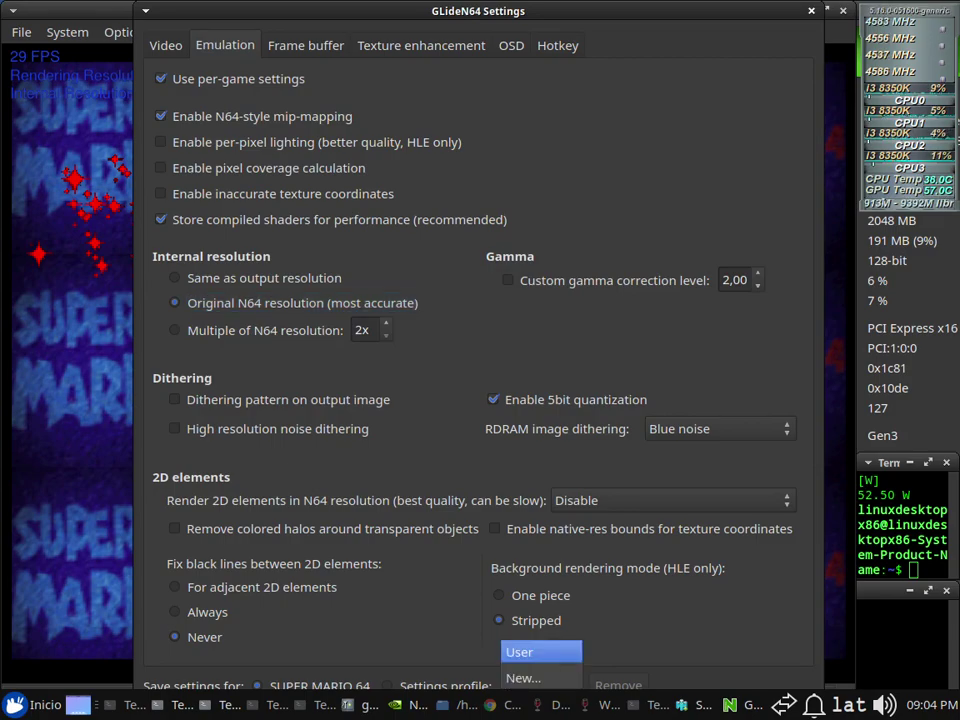
{"action": "left_click", "coordinate": [522, 651]}
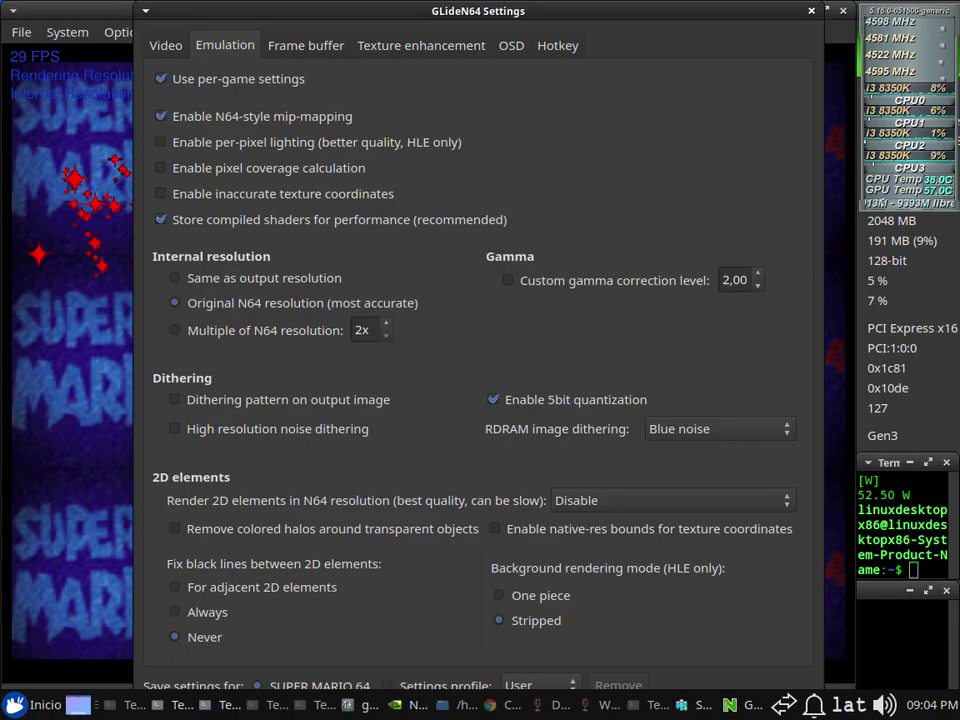
{"action": "key", "text": "Return"}
{"action": "key", "text": "Escape"}
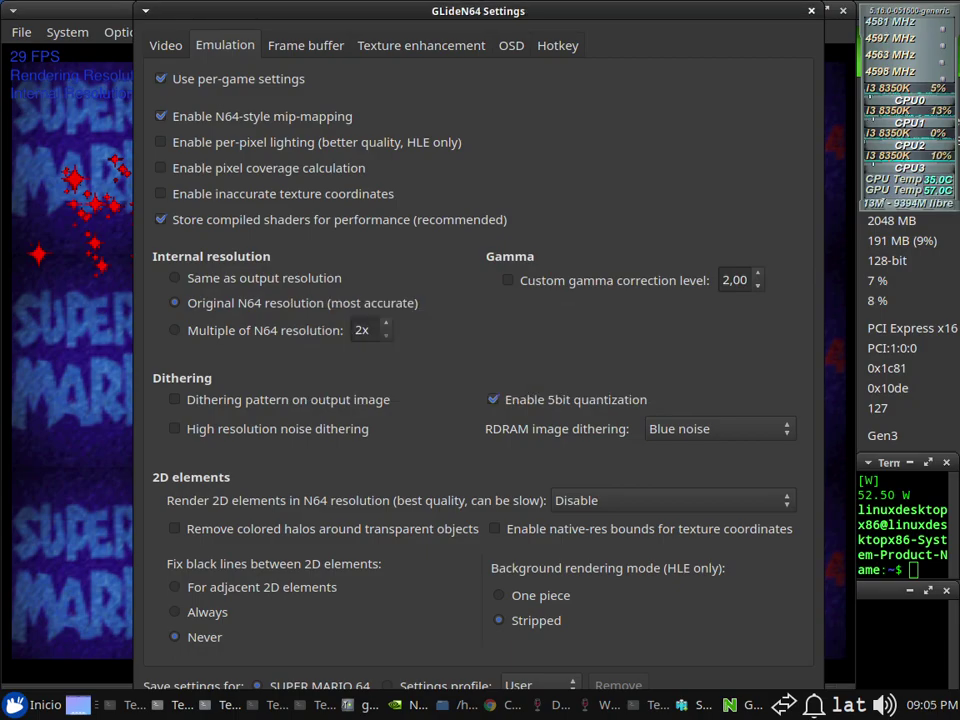
{"action": "key", "text": "Escape"}
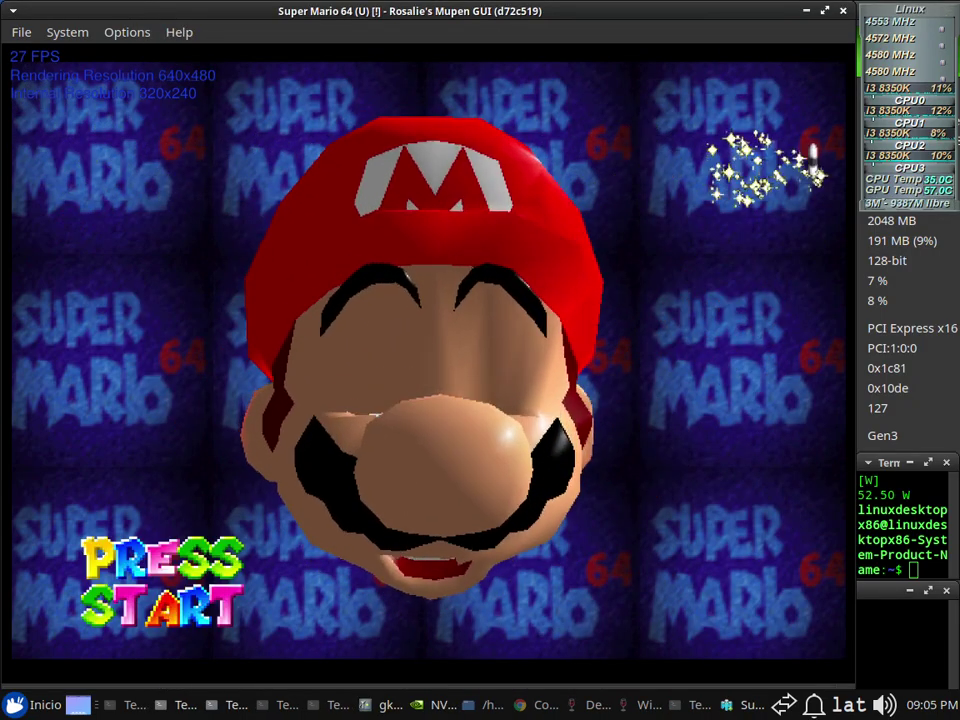
Set the internal resolution to Original N64 resolution for SUPER MARIO 64, cancel restoring defaults and save the graphics settings
{"action": "left_click", "coordinate": [127, 32]}
{"action": "left_click", "coordinate": [171, 81]}
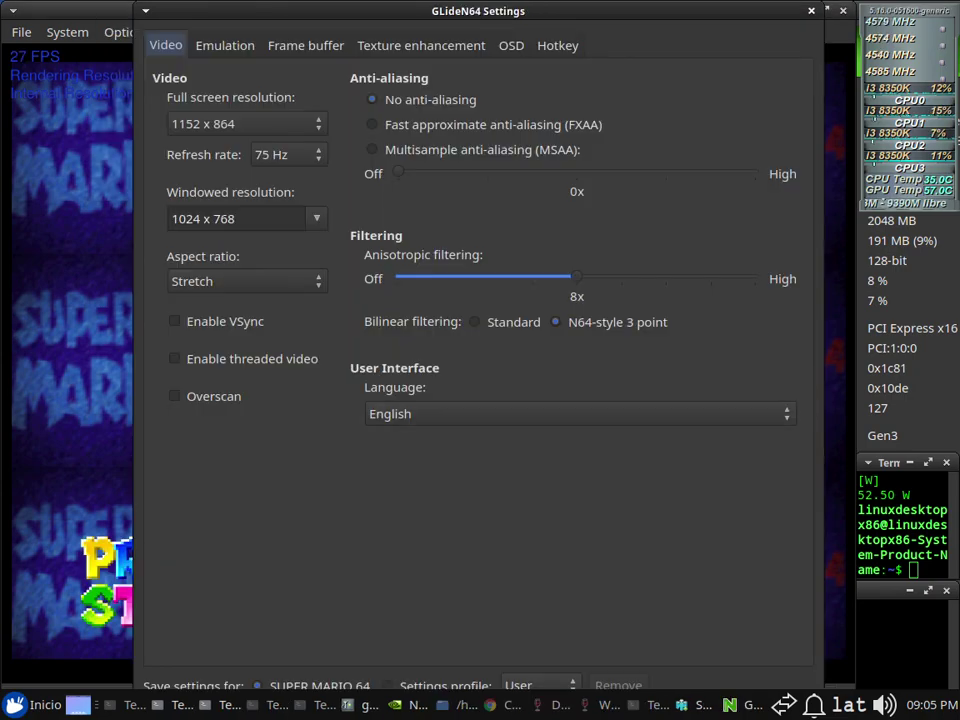
{"action": "key", "text": "ctrl+Tab"}
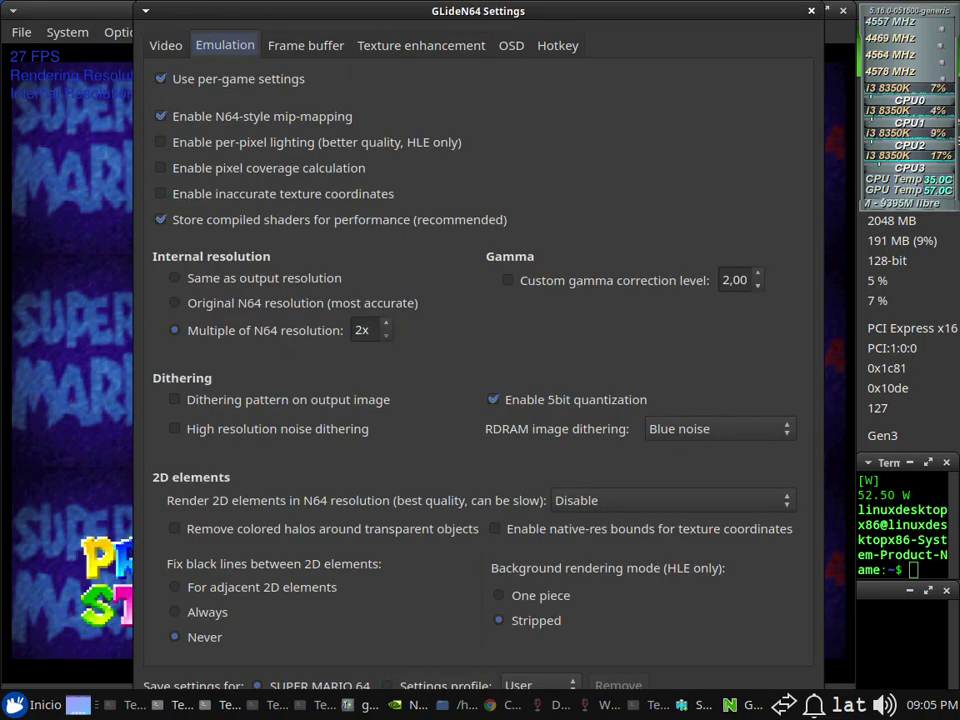
{"action": "left_click", "coordinate": [302, 303]}
{"action": "left_click", "coordinate": [541, 685]}
{"action": "left_click", "coordinate": [541, 652]}
{"action": "key", "text": "Return"}
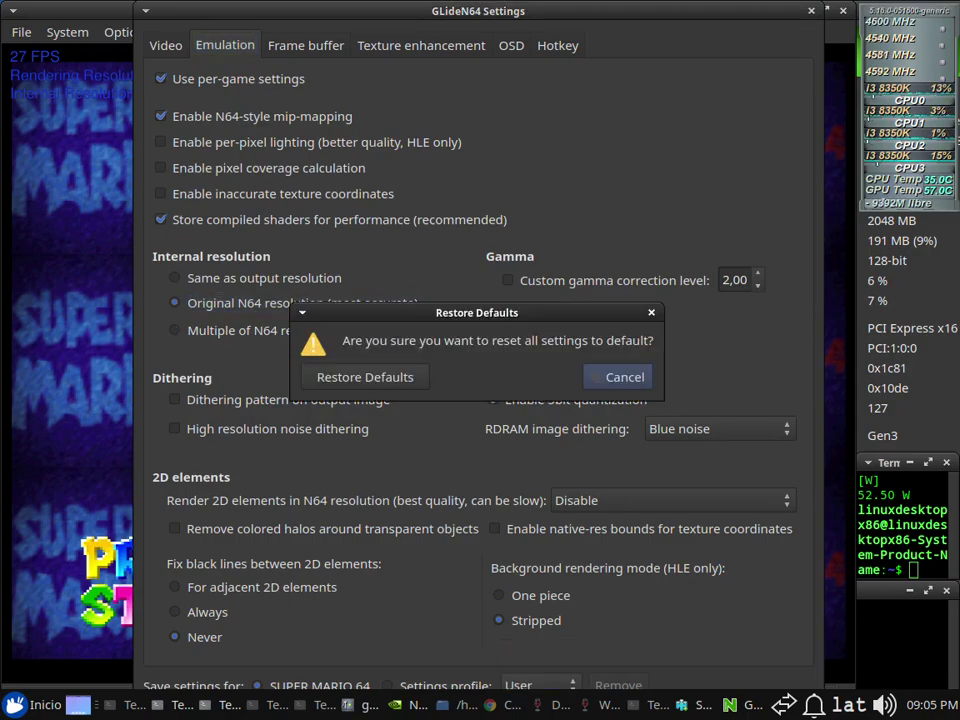
{"action": "key", "text": "Escape"}
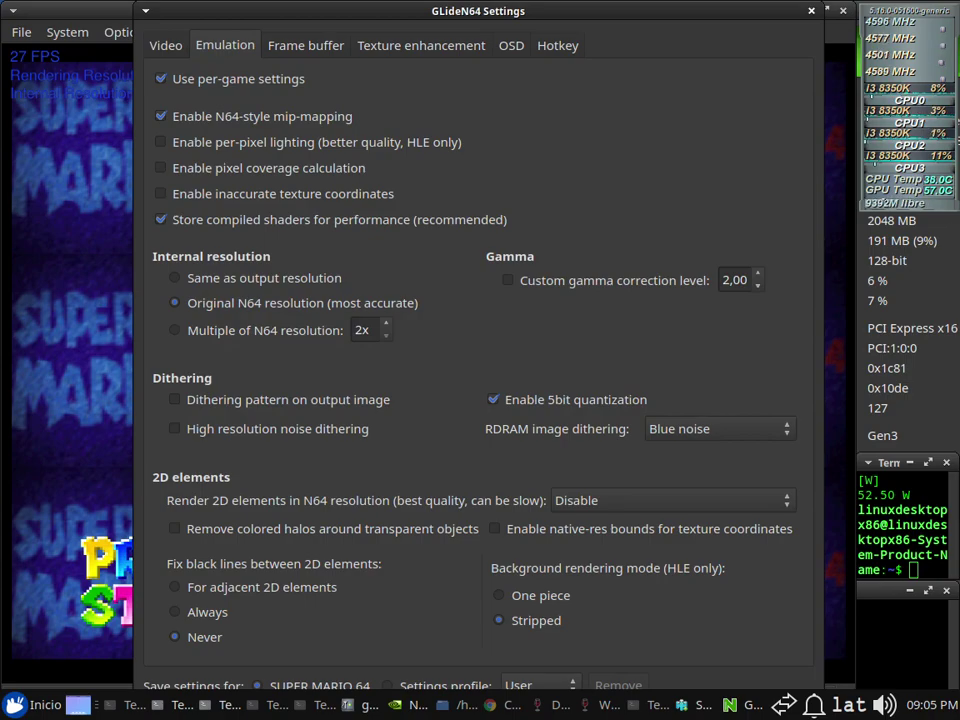
{"action": "key", "text": "Escape"}
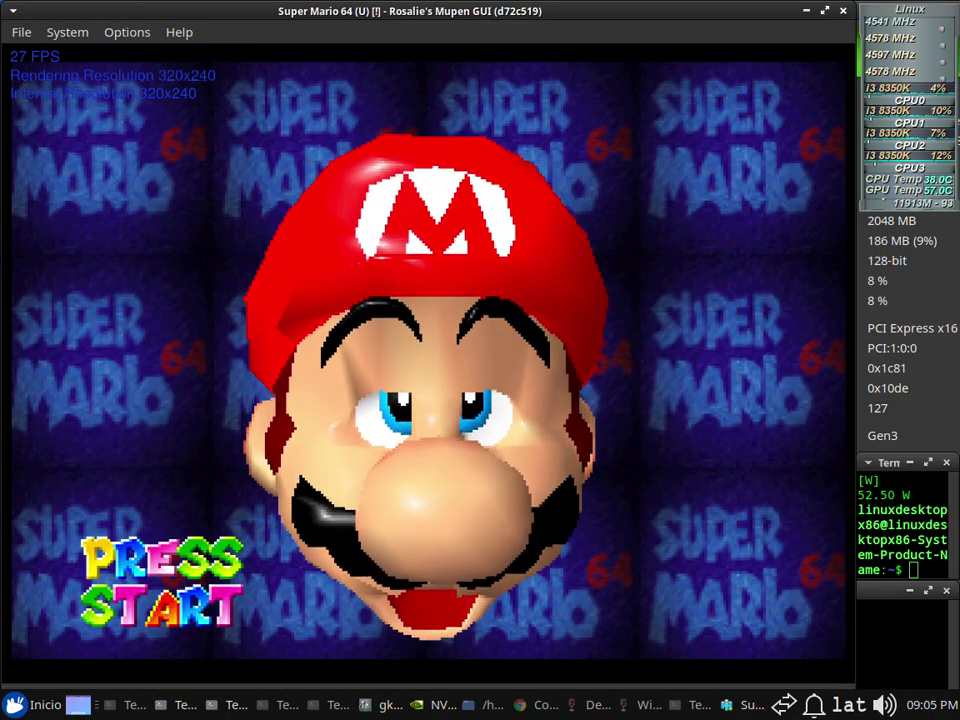
Set the internal resolution to a 4x multiple of the N64 resolution and save it for SUPER MARIO 64
{"action": "left_click", "coordinate": [127, 32]}
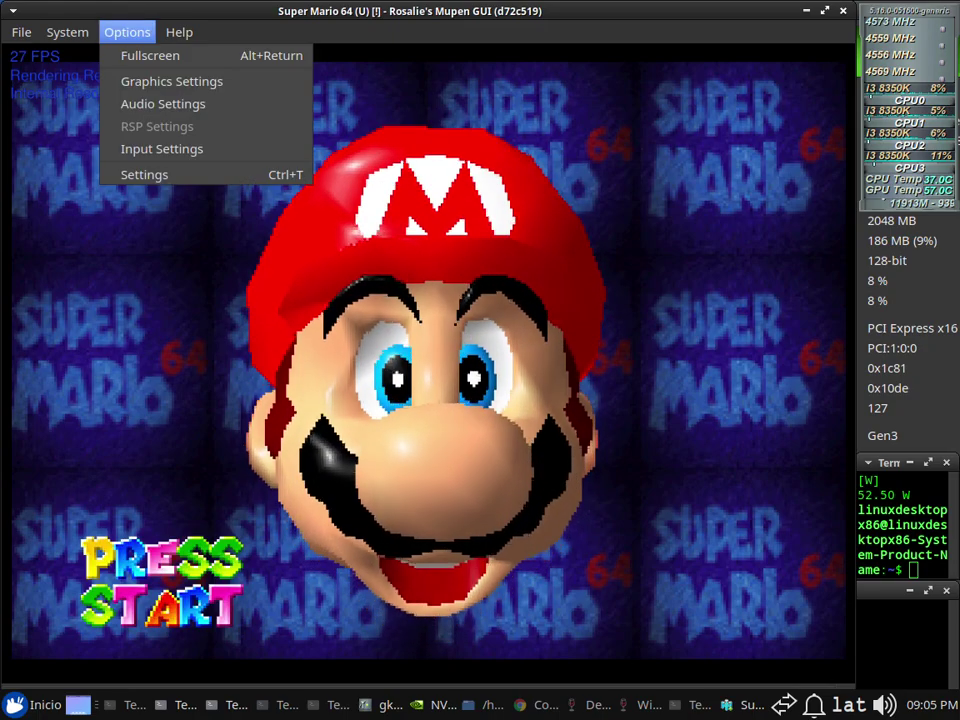
{"action": "left_click", "coordinate": [172, 81]}
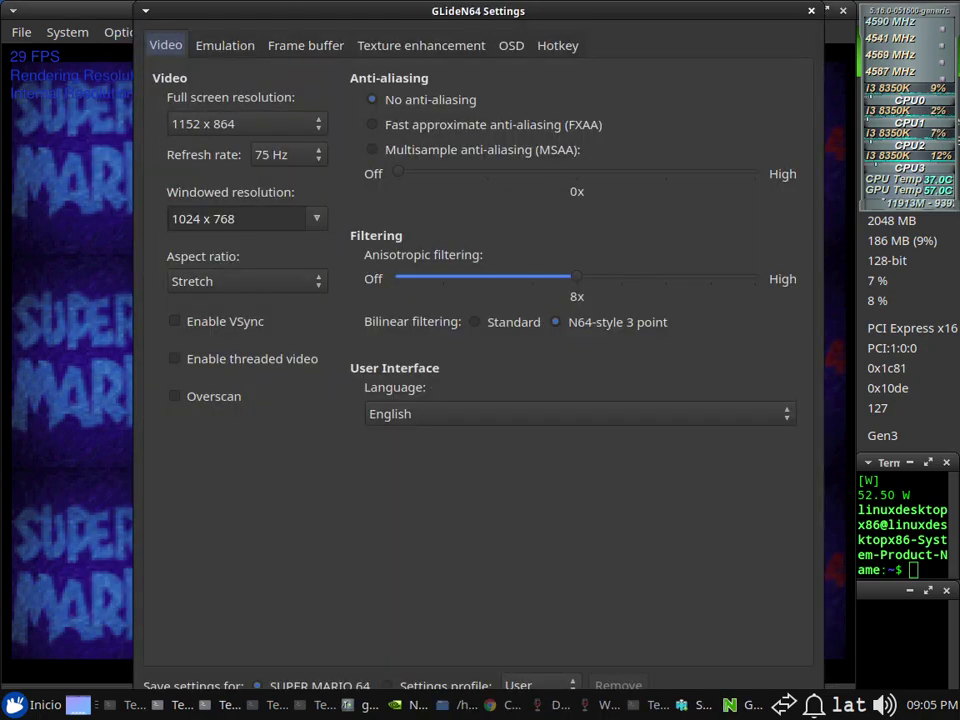
{"action": "left_click", "coordinate": [306, 45]}
{"action": "left_click", "coordinate": [225, 45]}
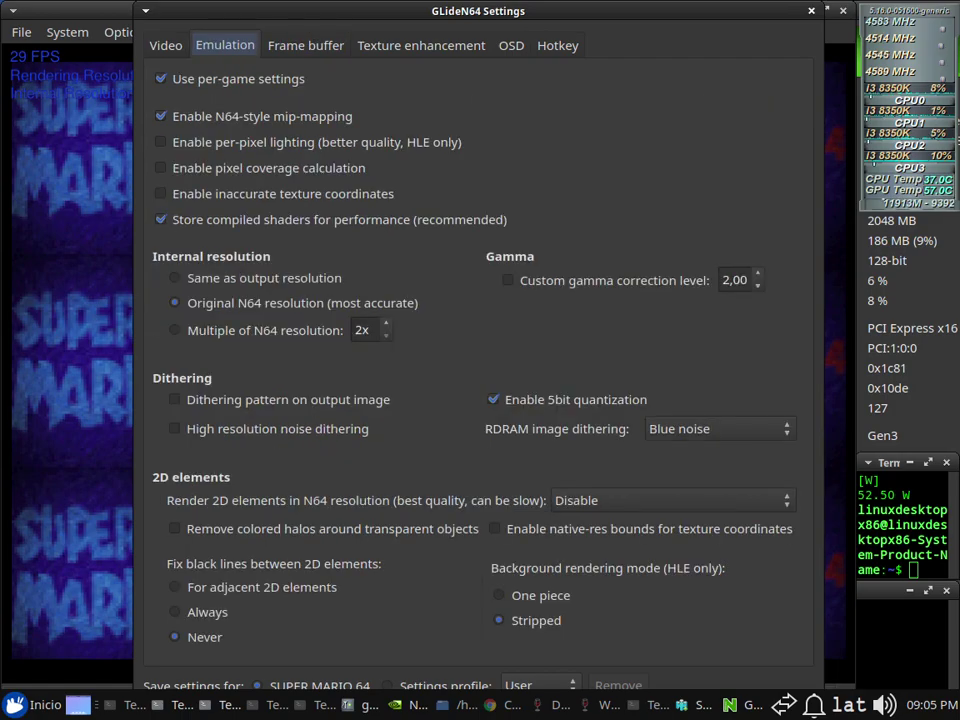
{"action": "left_click", "coordinate": [175, 330]}
{"action": "left_click", "coordinate": [386, 323]}
{"action": "left_click", "coordinate": [386, 323]}
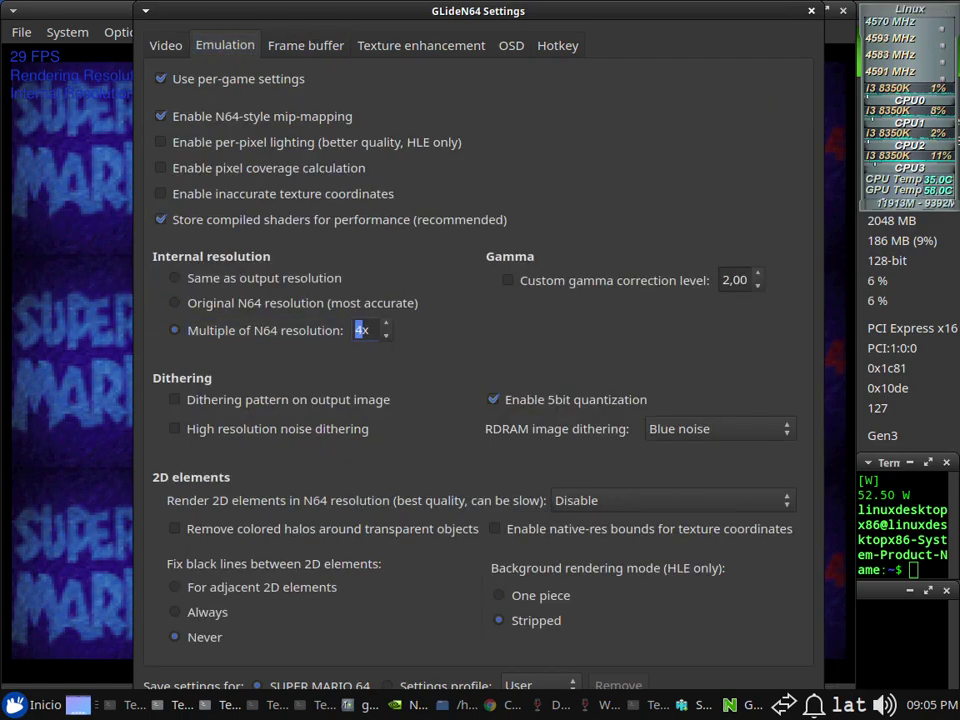
{"action": "left_click", "coordinate": [540, 685]}
{"action": "left_click", "coordinate": [540, 652]}
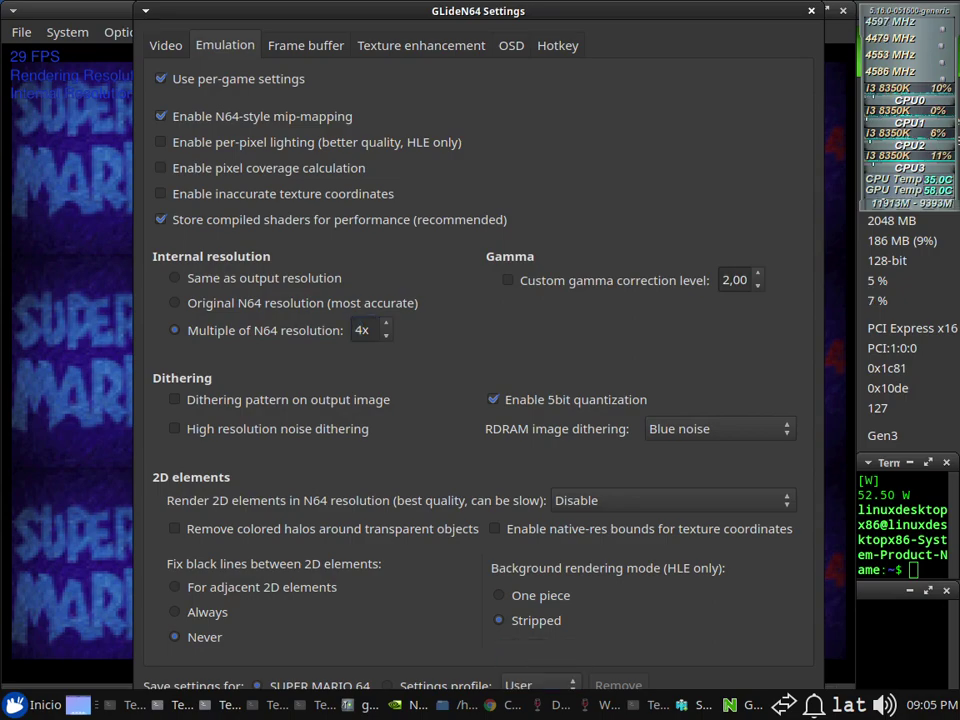
{"action": "key", "text": "Return"}
{"action": "key", "text": "Return"}
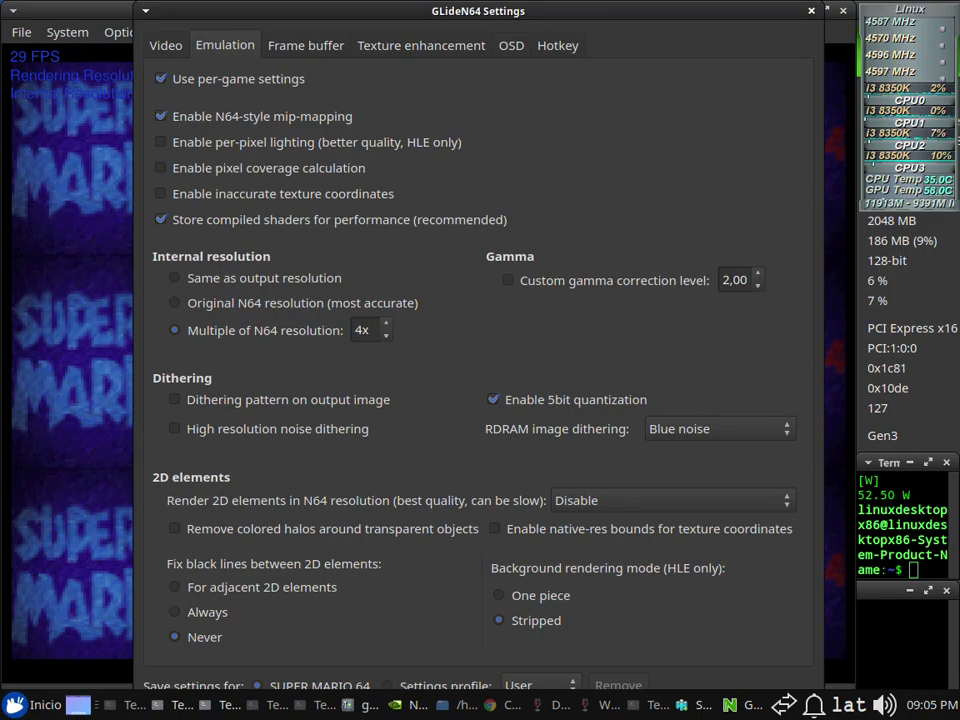
{"action": "key", "text": "Escape"}
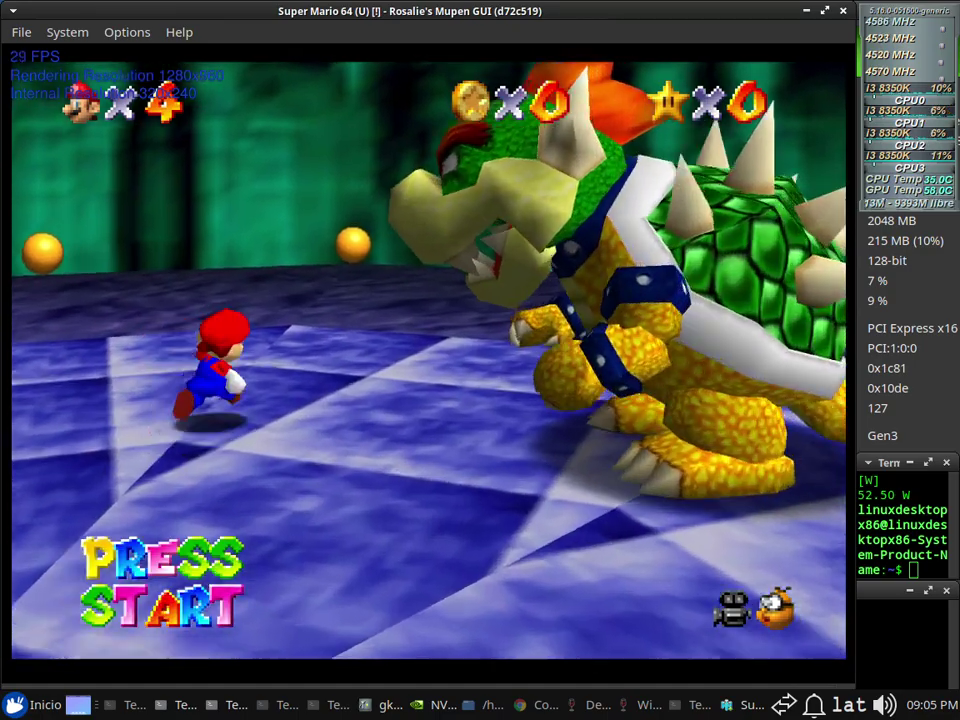
Try to switch the running game's internal resolution back to Original N64 resolution in the graphics settings
{"action": "left_click", "coordinate": [127, 32]}
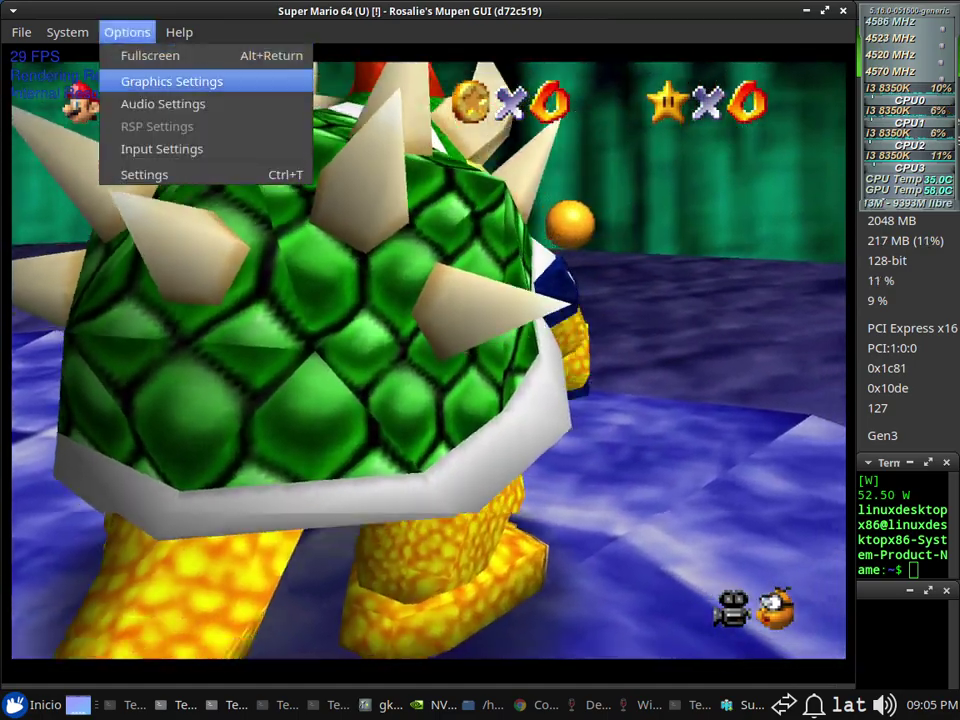
{"action": "left_click", "coordinate": [171, 81]}
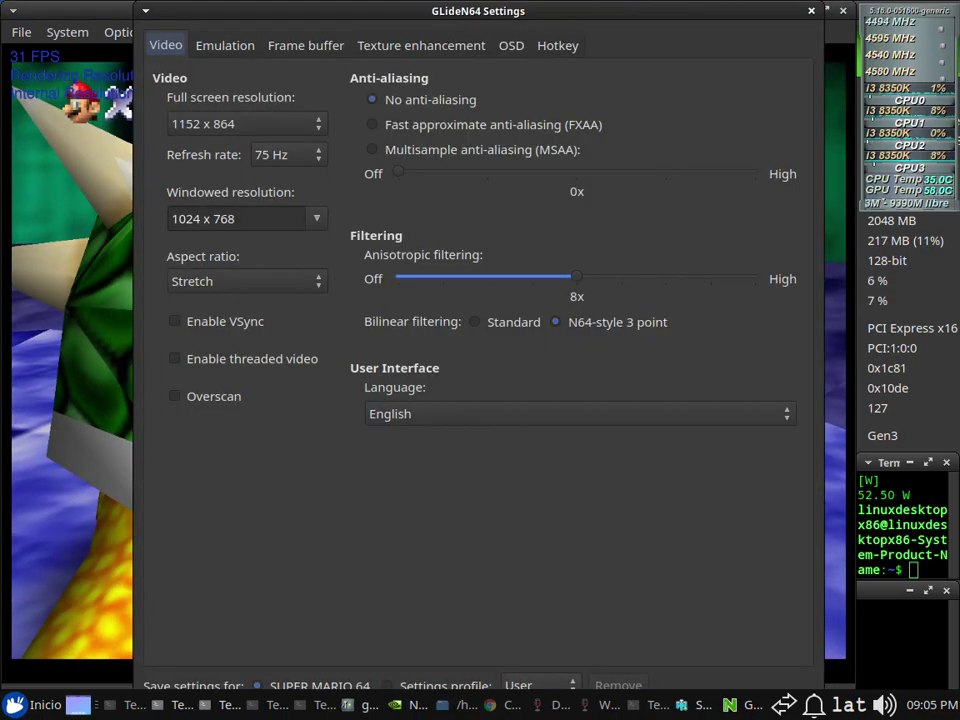
{"action": "left_click", "coordinate": [225, 46]}
{"action": "left_click", "coordinate": [302, 303]}
{"action": "left_click", "coordinate": [540, 685]}
{"action": "left_click", "coordinate": [540, 651]}
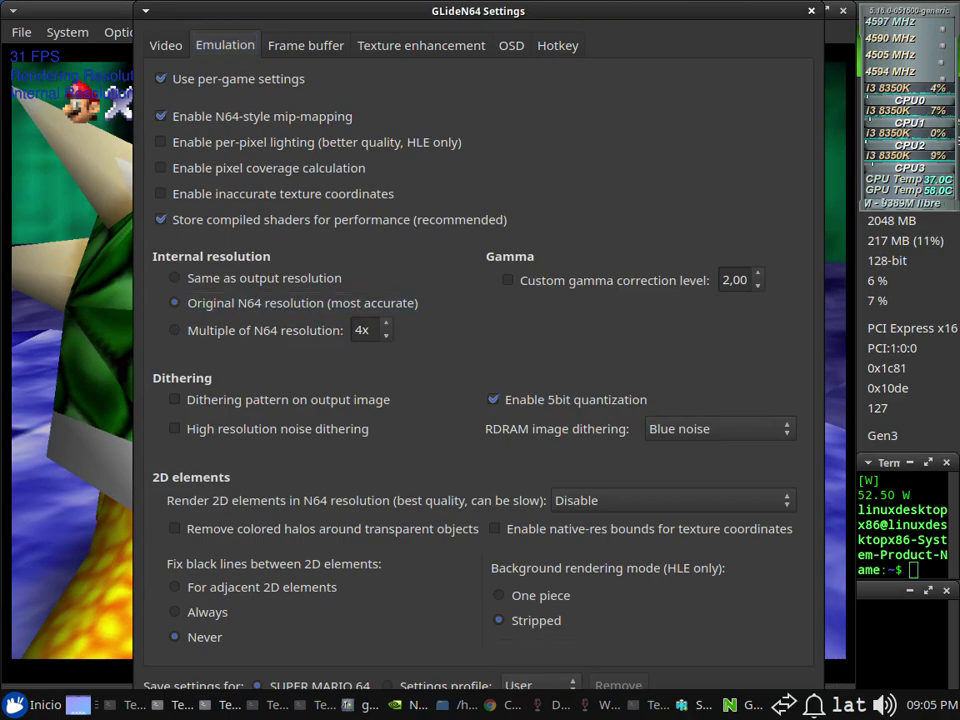
{"action": "key", "text": "Return"}
{"action": "key", "text": "Escape"}
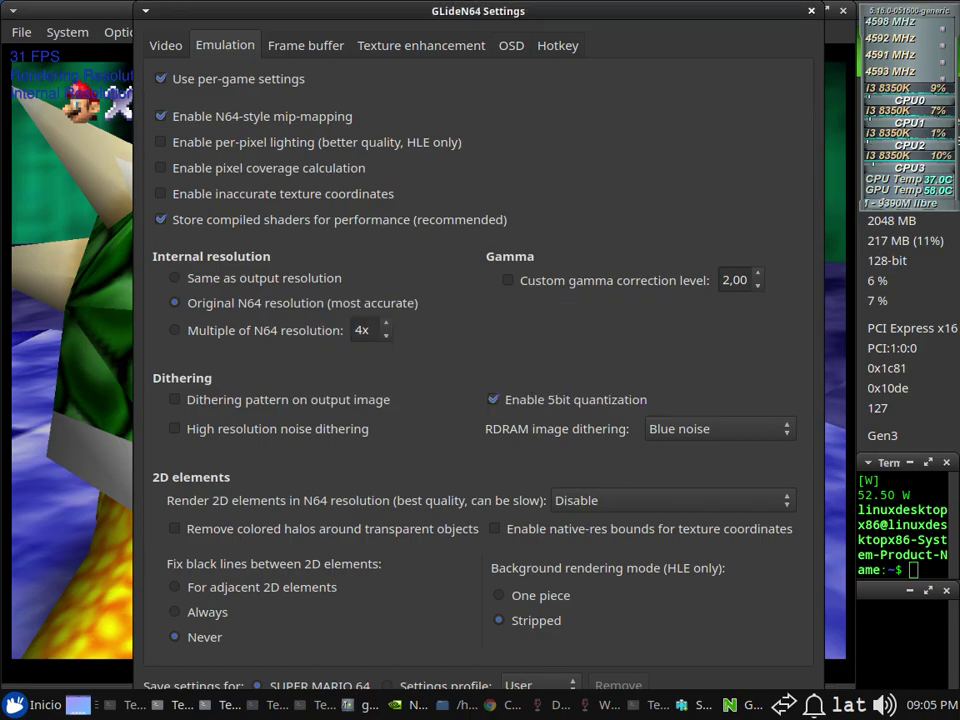
{"action": "key", "text": "Return"}
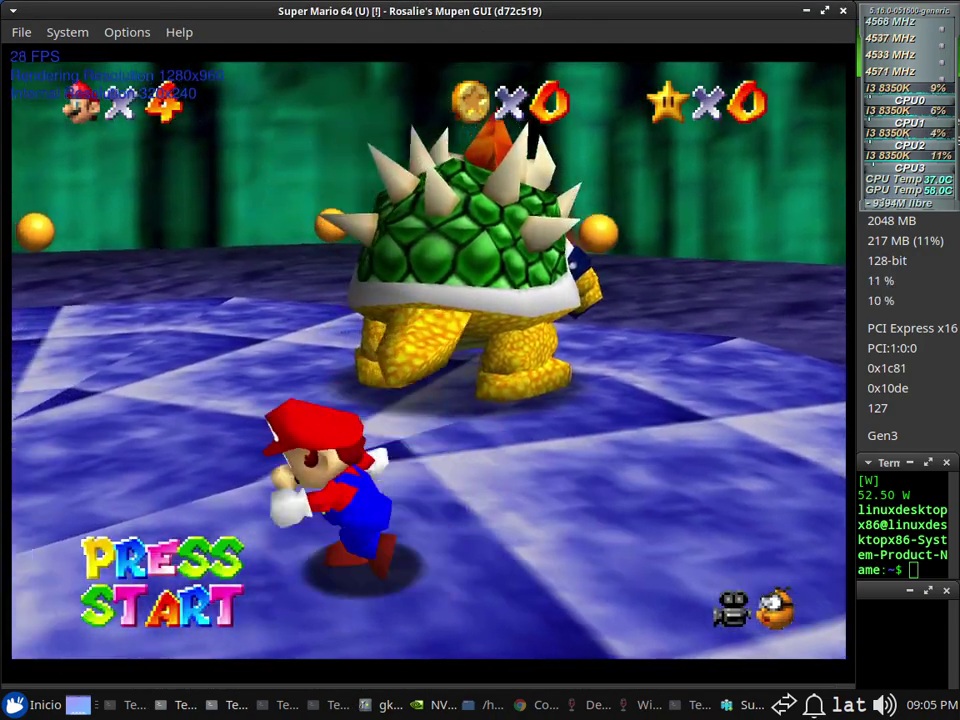
Choose Original N64 resolution as the internal resolution again and save it for SUPER MARIO 64
{"action": "left_click", "coordinate": [127, 32]}
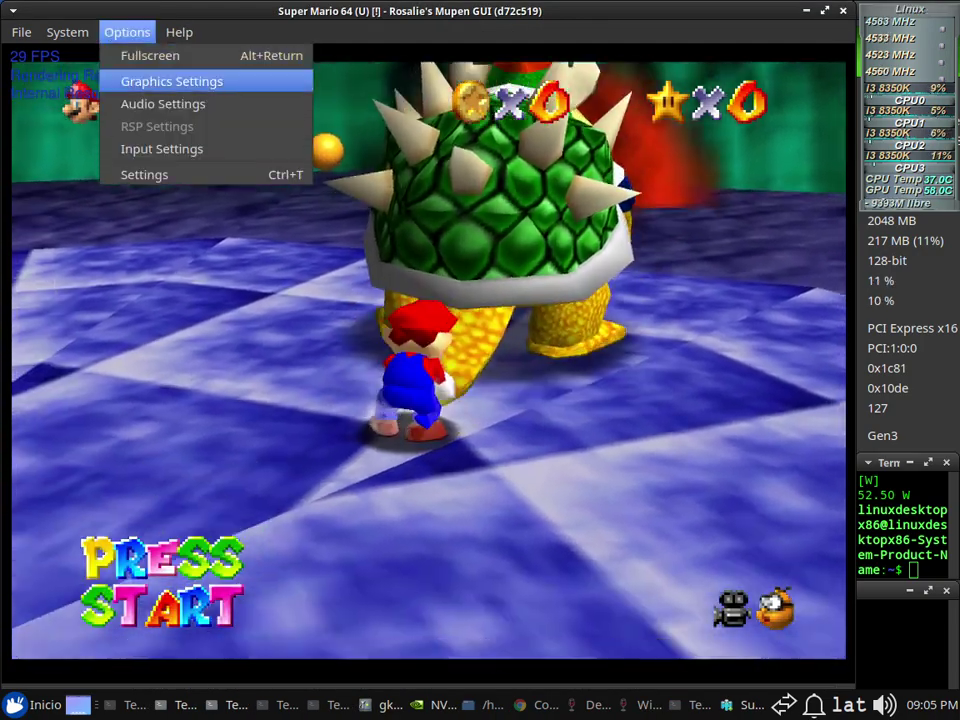
{"action": "left_click", "coordinate": [171, 79]}
{"action": "left_click", "coordinate": [225, 46]}
{"action": "left_click", "coordinate": [302, 303]}
{"action": "left_click", "coordinate": [541, 685]}
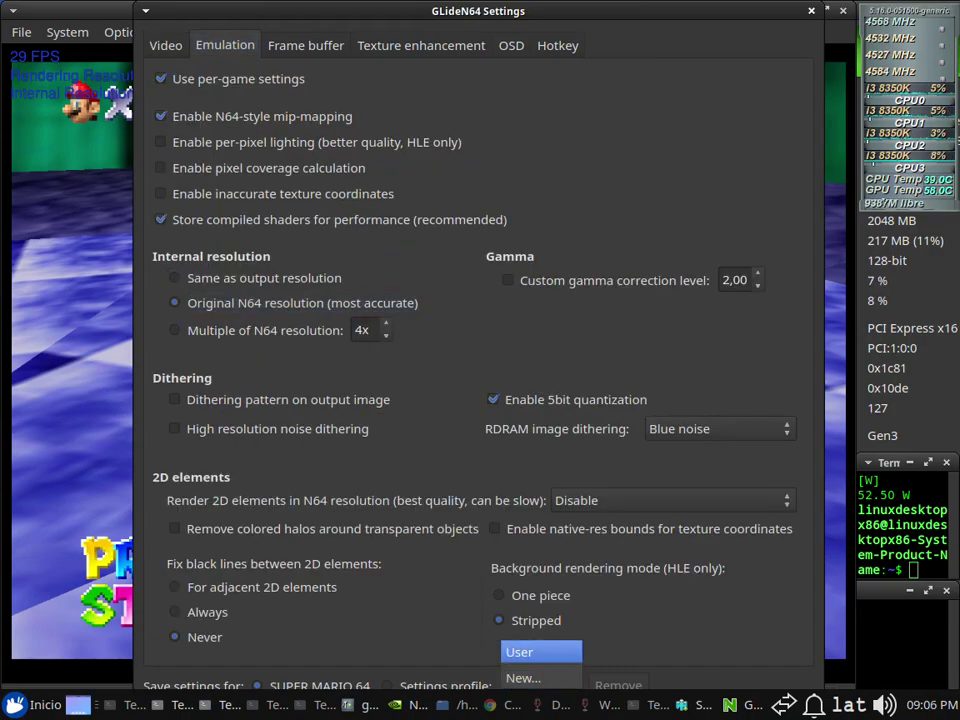
{"action": "key", "text": "Escape"}
{"action": "key", "text": "Tab"}
{"action": "key", "text": "Return"}
{"action": "key", "text": "Escape"}
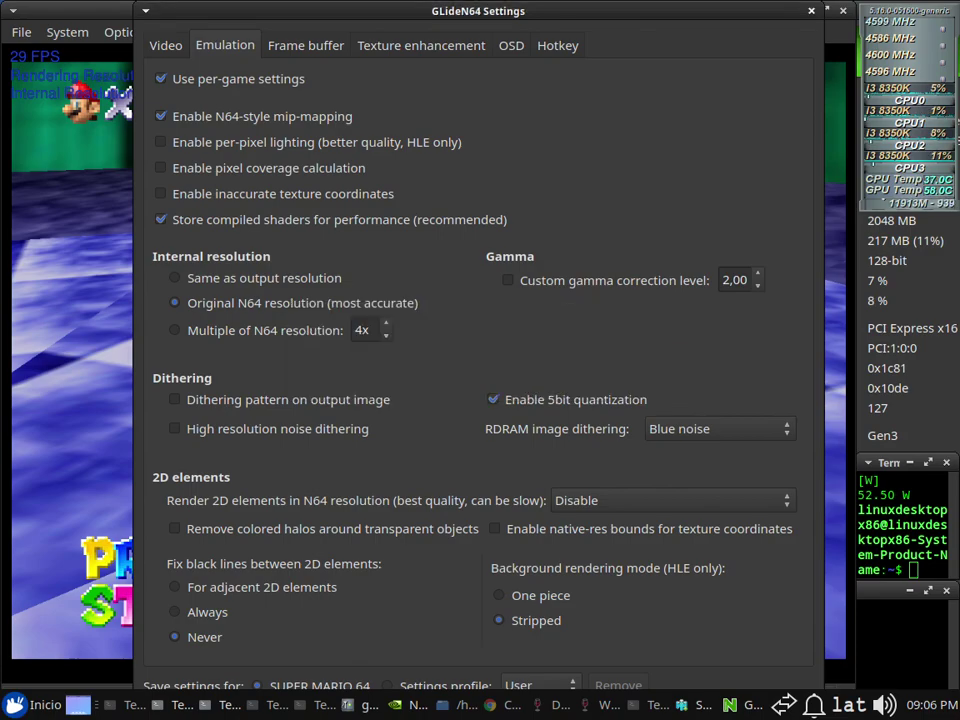
{"action": "key", "text": "Return"}
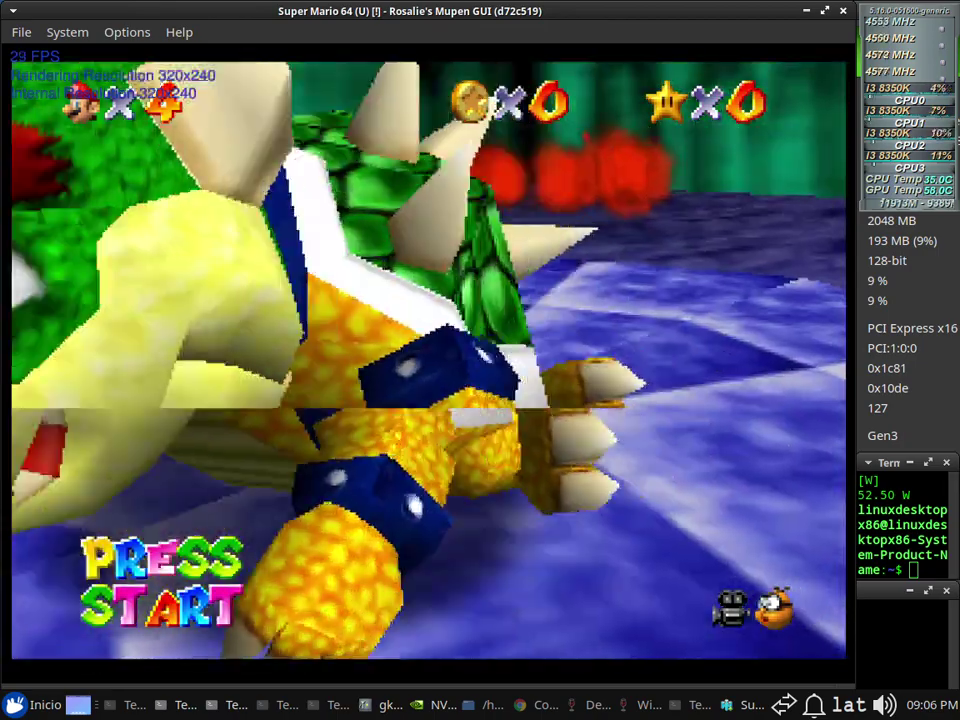
Try to set the internal resolution to a 7x multiple of the N64 resolution, then close the graphics settings without saving
{"action": "left_click", "coordinate": [127, 32]}
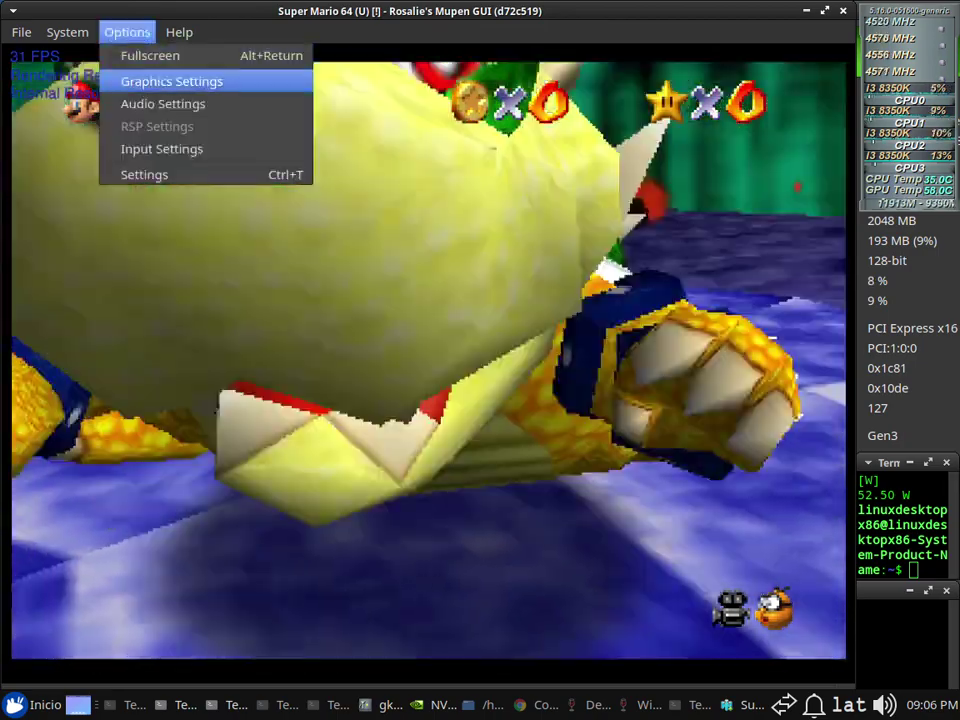
{"action": "left_click", "coordinate": [171, 81]}
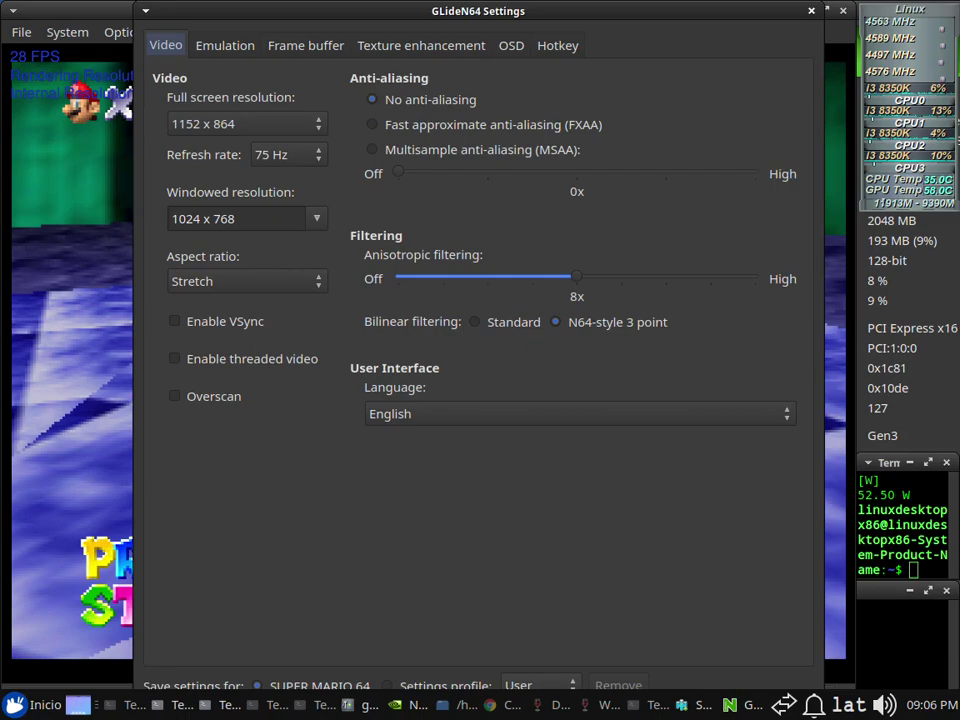
{"action": "left_click", "coordinate": [306, 46]}
{"action": "left_click", "coordinate": [225, 46]}
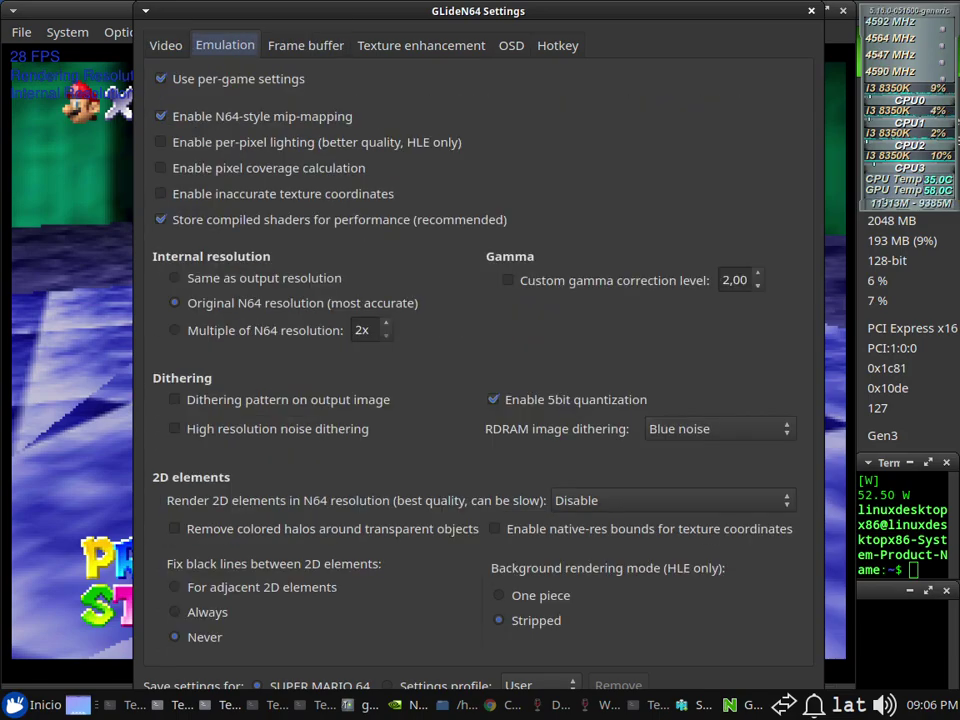
{"action": "left_click", "coordinate": [265, 330]}
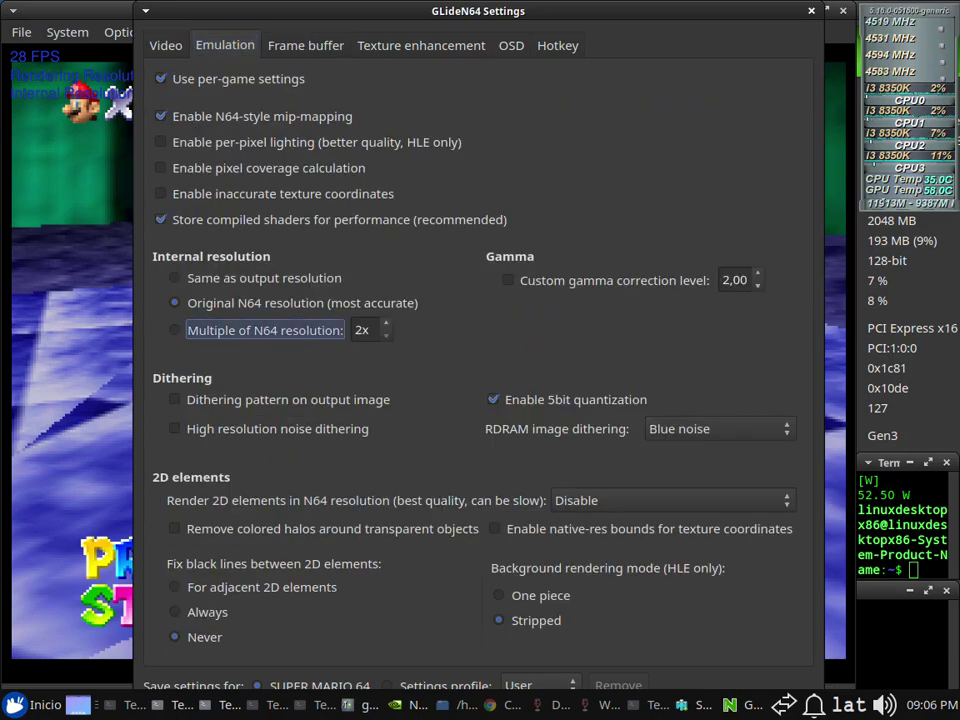
{"action": "key", "text": "Tab"}
{"action": "key", "text": "Up"}
{"action": "key", "text": "Up"}
{"action": "key", "text": "Up"}
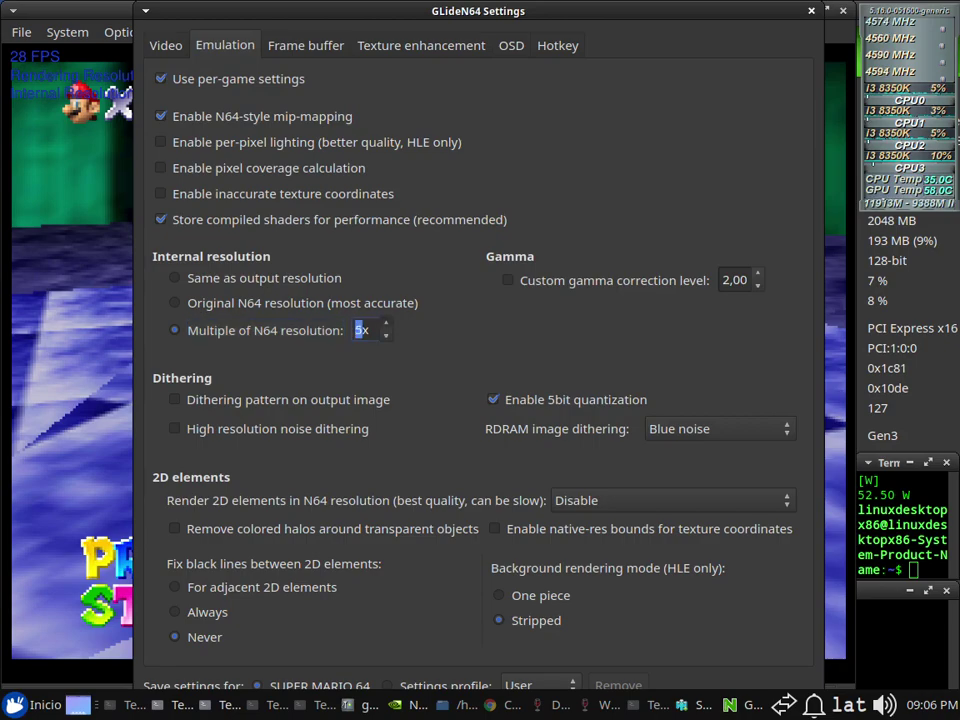
{"action": "key", "text": "Up"}
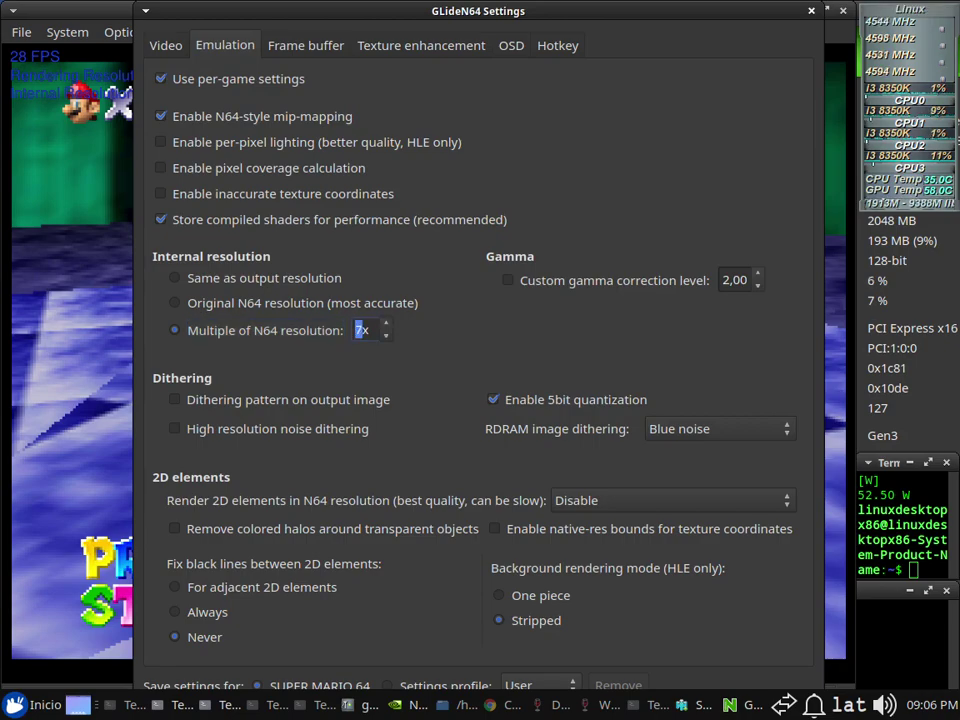
{"action": "left_click", "coordinate": [540, 685]}
{"action": "key", "text": "Escape"}
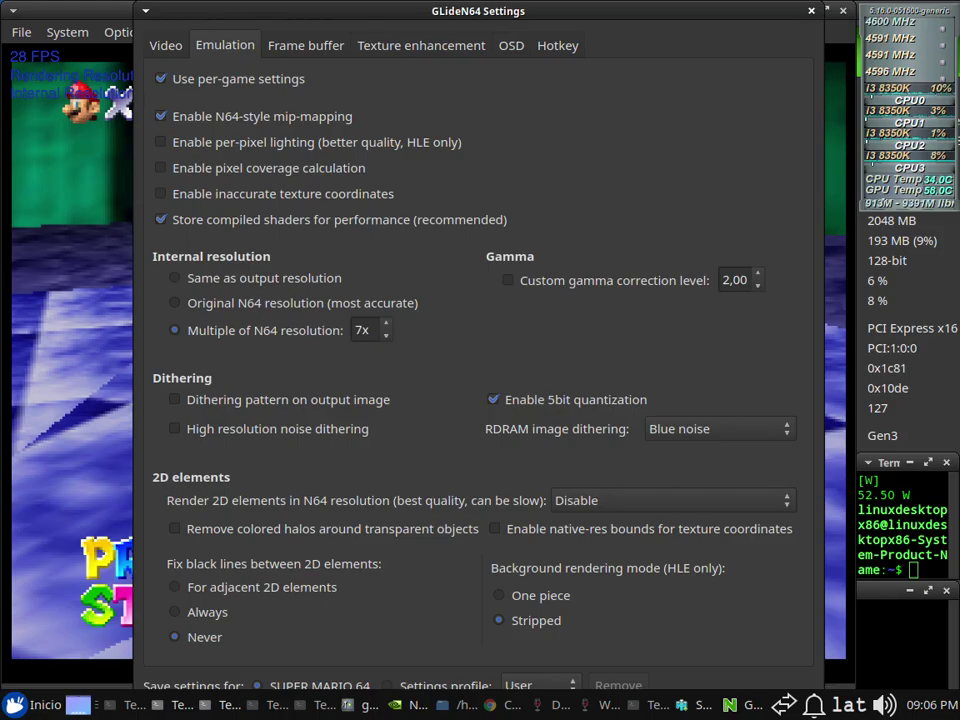
{"action": "left_click", "coordinate": [811, 11]}
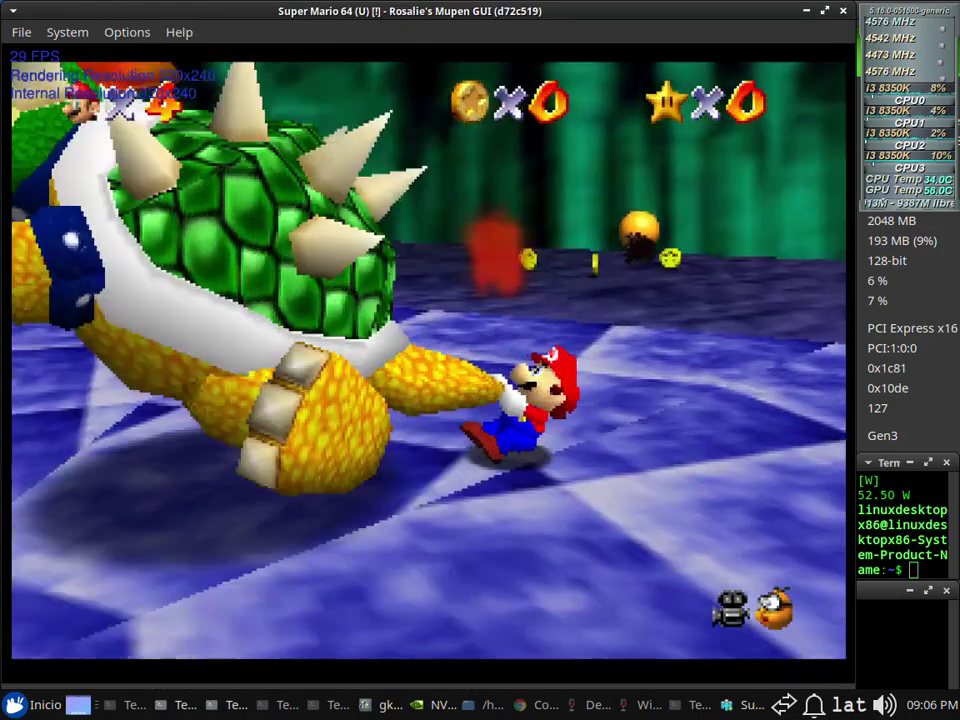
Set the internal resolution in the Emulation graphics settings to a 7x multiple of the N64 resolution
{"action": "left_click", "coordinate": [127, 32]}
{"action": "key", "text": "Down"}
{"action": "key", "text": "Return"}
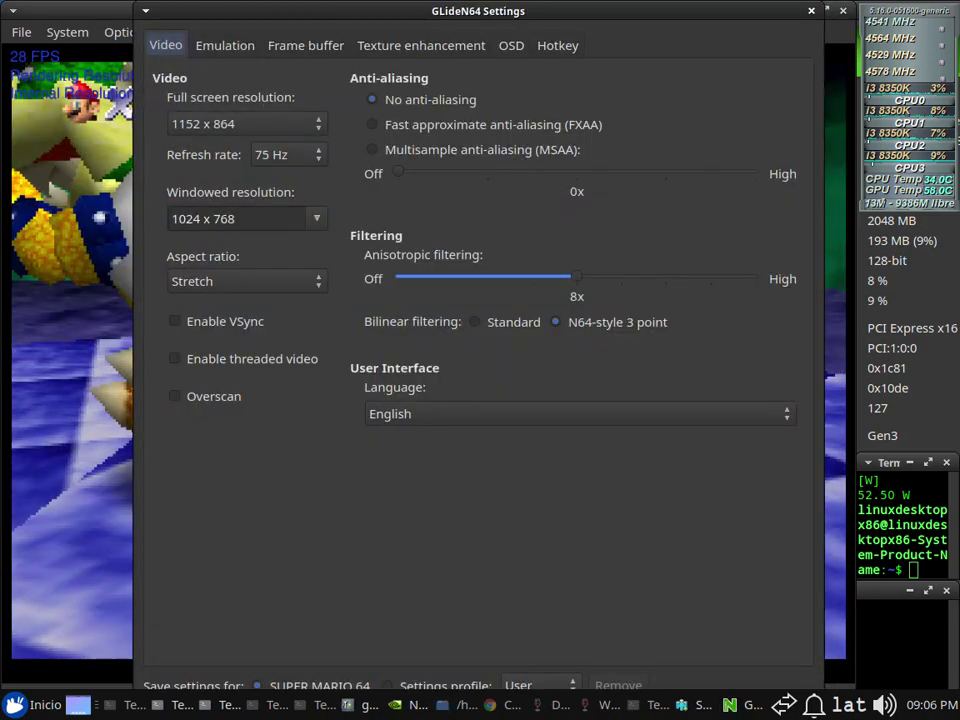
{"action": "key", "text": "ctrl+Tab"}
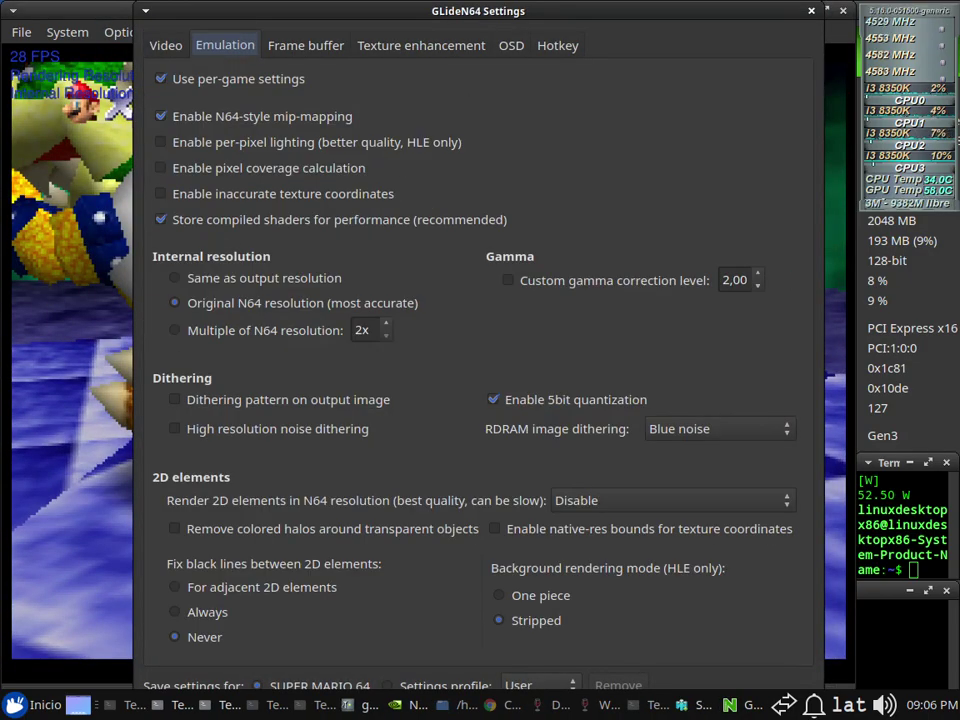
{"action": "key", "text": "Down"}
{"action": "key", "text": "Tab"}
{"action": "key", "text": "Up"}
{"action": "key", "text": "Up"}
{"action": "key", "text": "Up"}
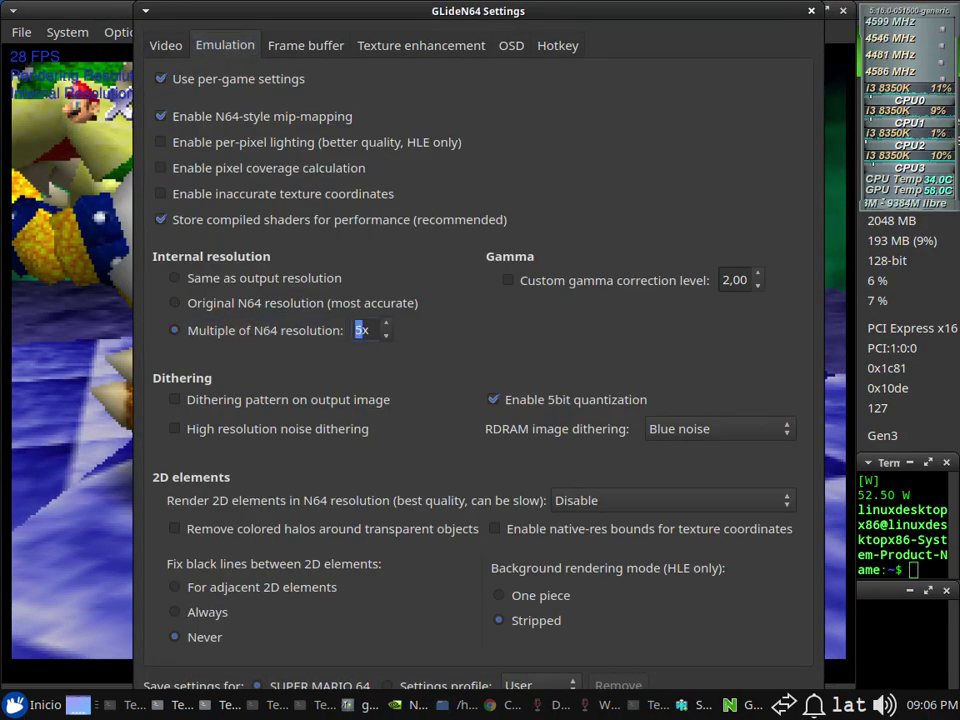
Cancel restoring the defaults and save the graphics settings for SUPER MARIO 64
{"action": "left_click", "coordinate": [541, 685]}
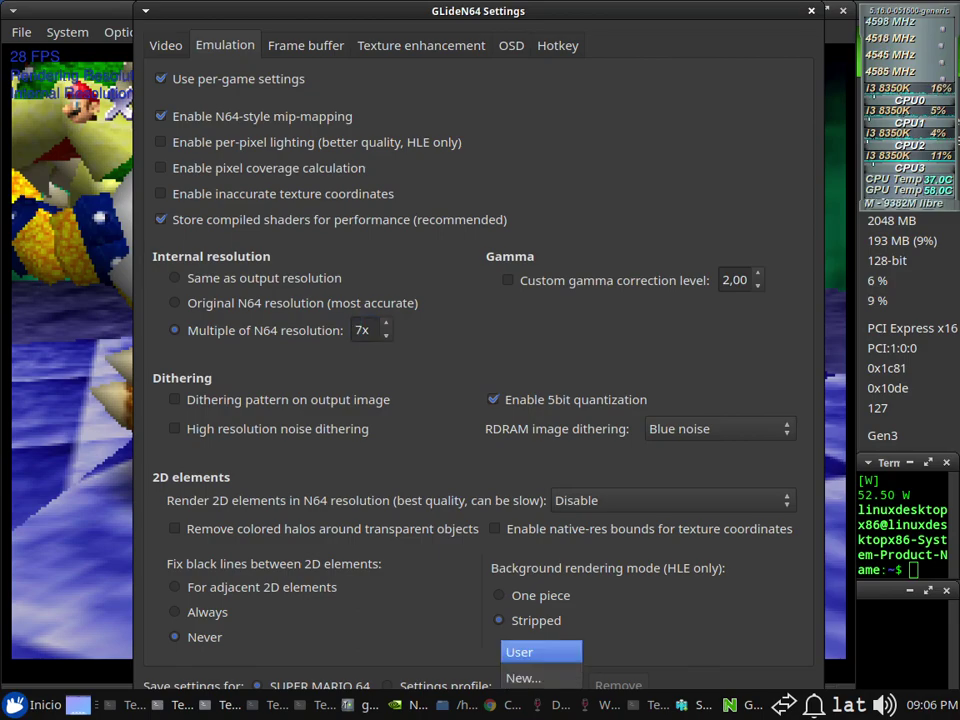
{"action": "key", "text": "Return"}
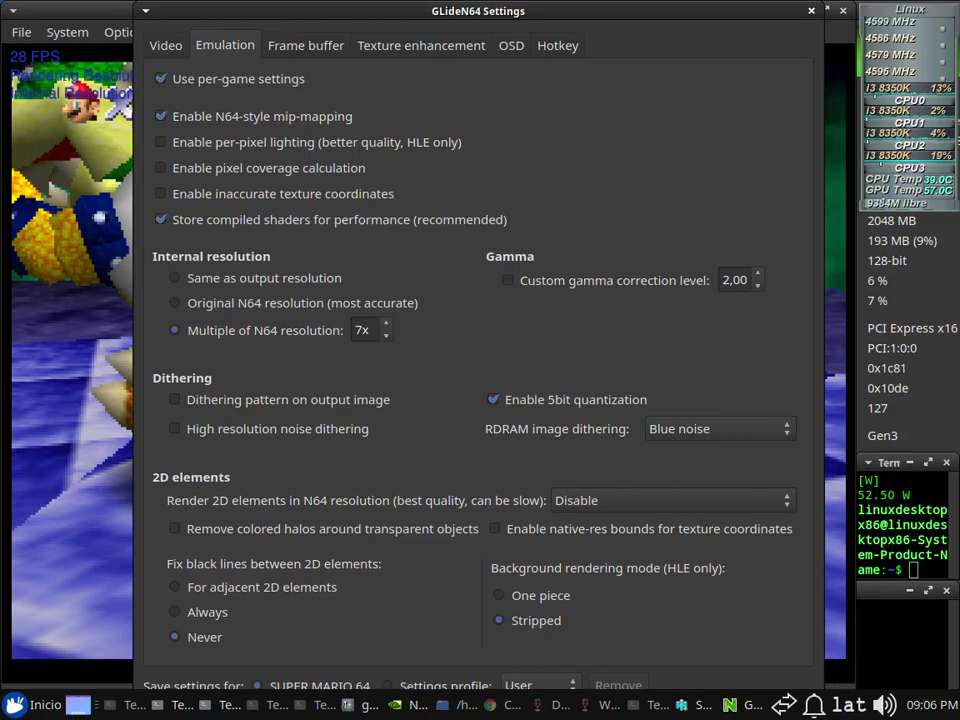
{"action": "key", "text": "Return"}
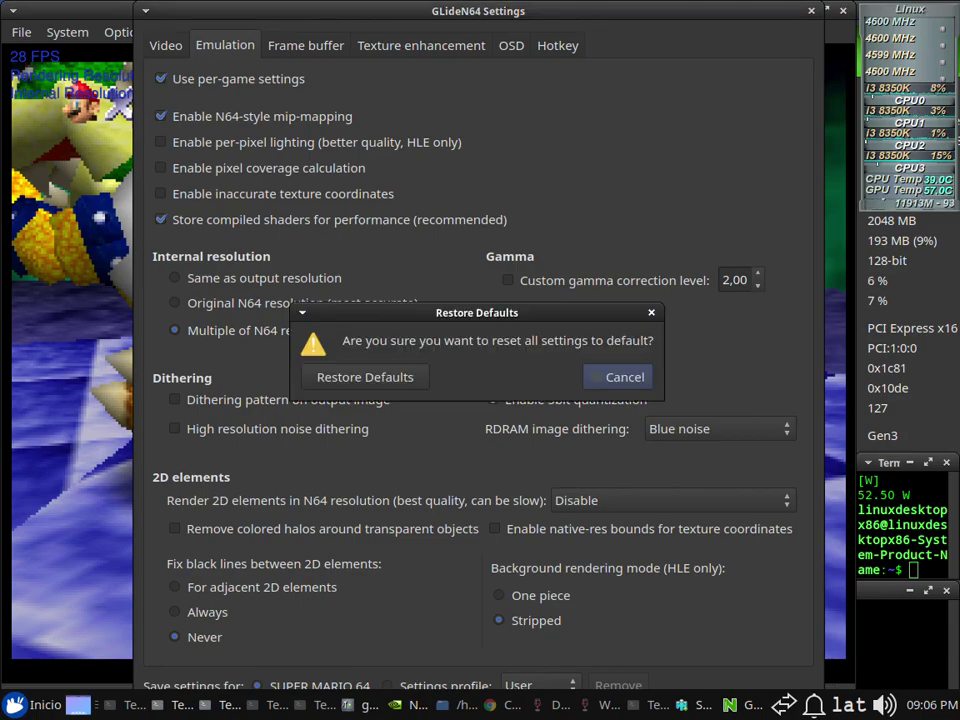
{"action": "key", "text": "Tab"}
{"action": "key", "text": "Return"}
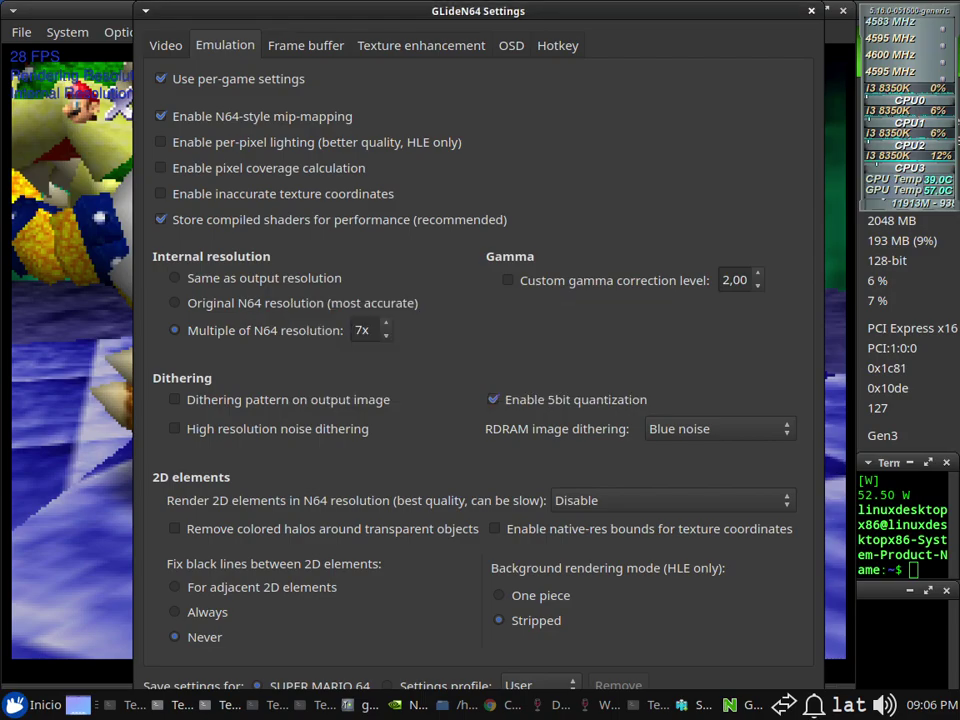
{"action": "key", "text": "Return"}
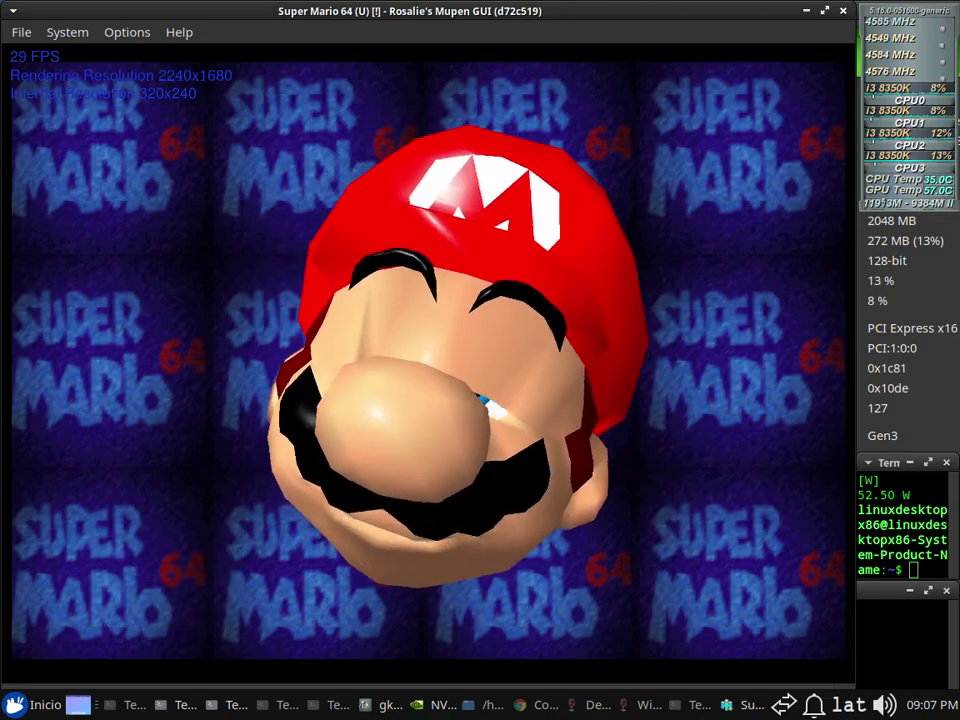
Enable per-pixel lighting and save it in the User settings profile, without creating a new profile or restoring defaults
{"action": "left_click", "coordinate": [127, 32]}
{"action": "left_click", "coordinate": [171, 81]}
{"action": "key", "text": "ctrl+Tab"}
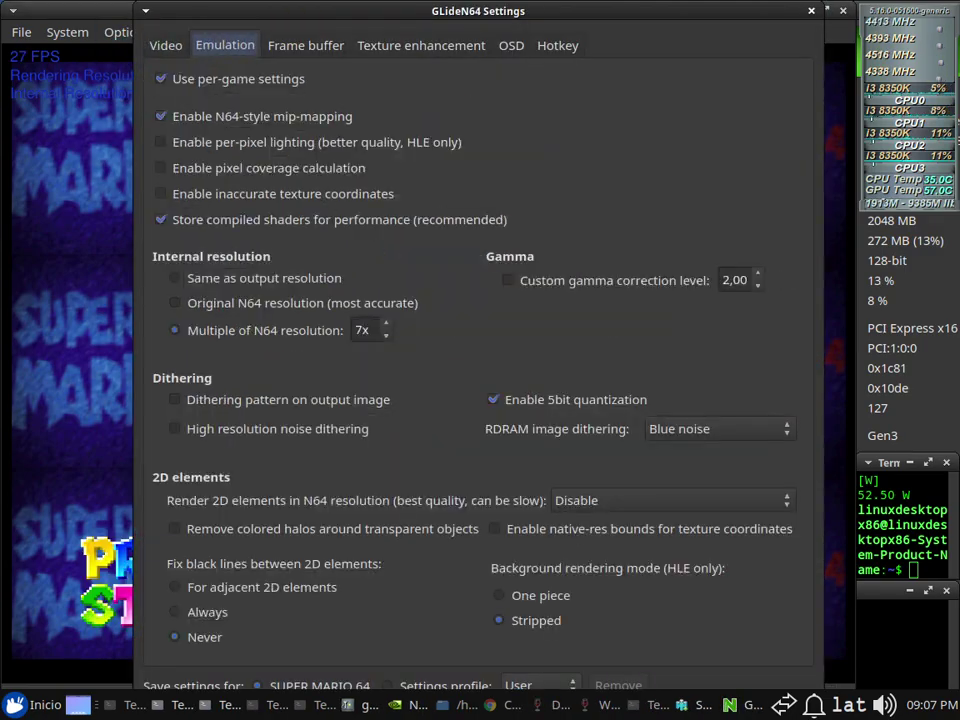
{"action": "left_click", "coordinate": [162, 142]}
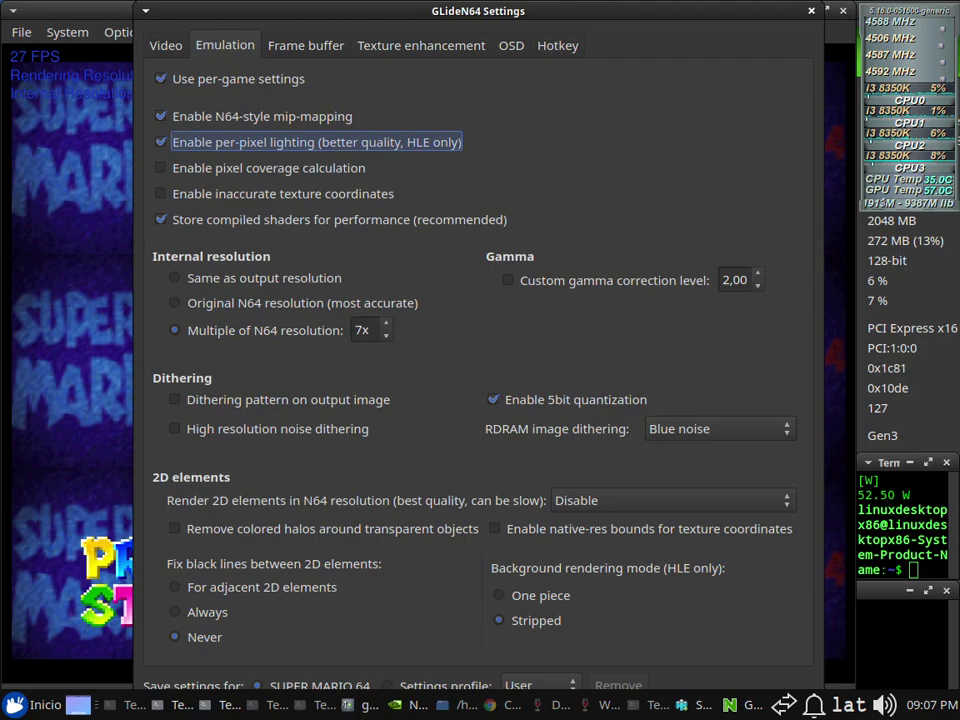
{"action": "left_click", "coordinate": [540, 685]}
{"action": "left_click", "coordinate": [540, 677]}
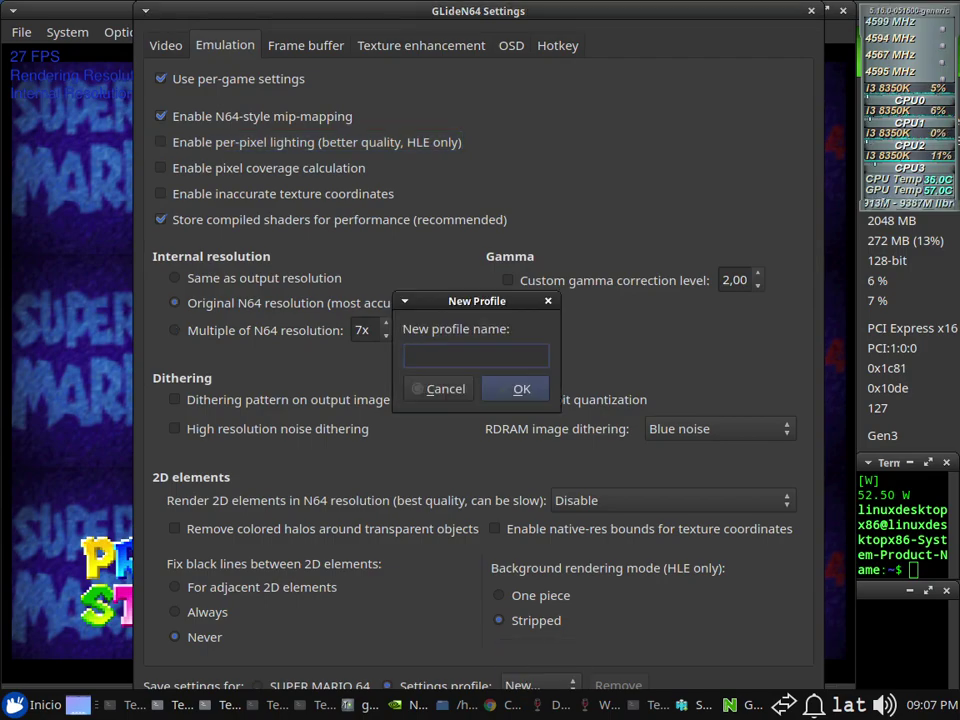
{"action": "key", "text": "Escape"}
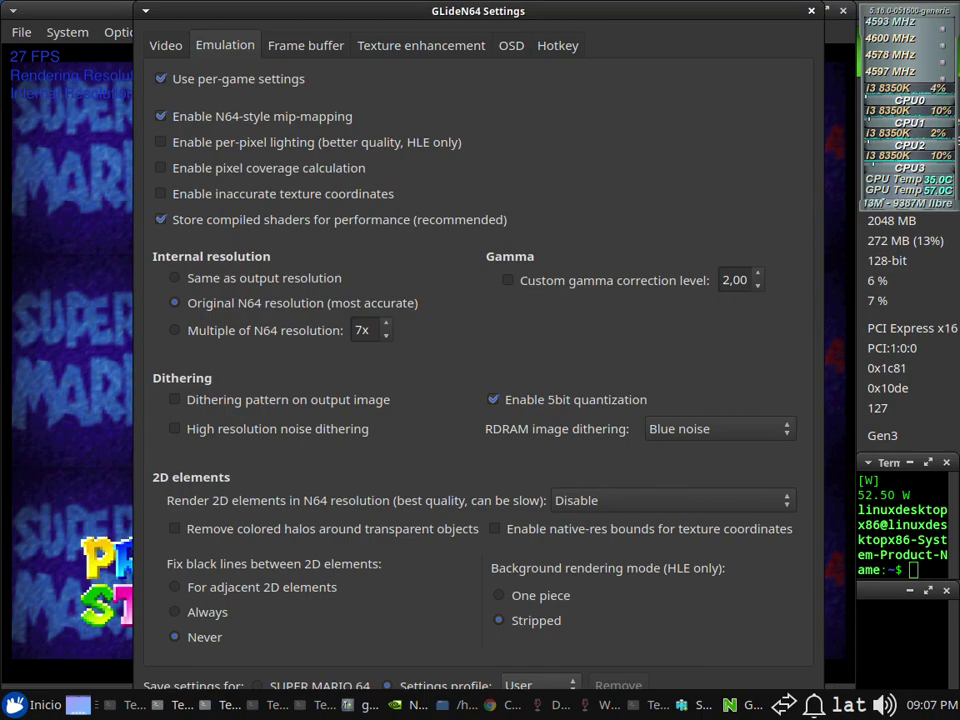
{"action": "left_click", "coordinate": [161, 142]}
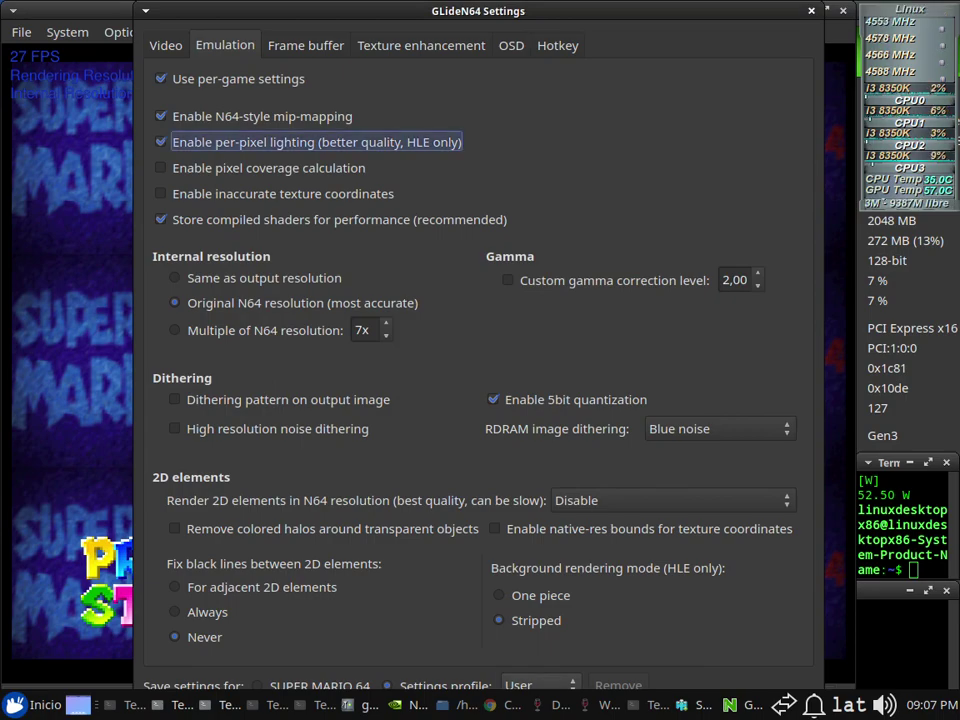
{"action": "left_click", "coordinate": [540, 685]}
{"action": "left_click", "coordinate": [540, 652]}
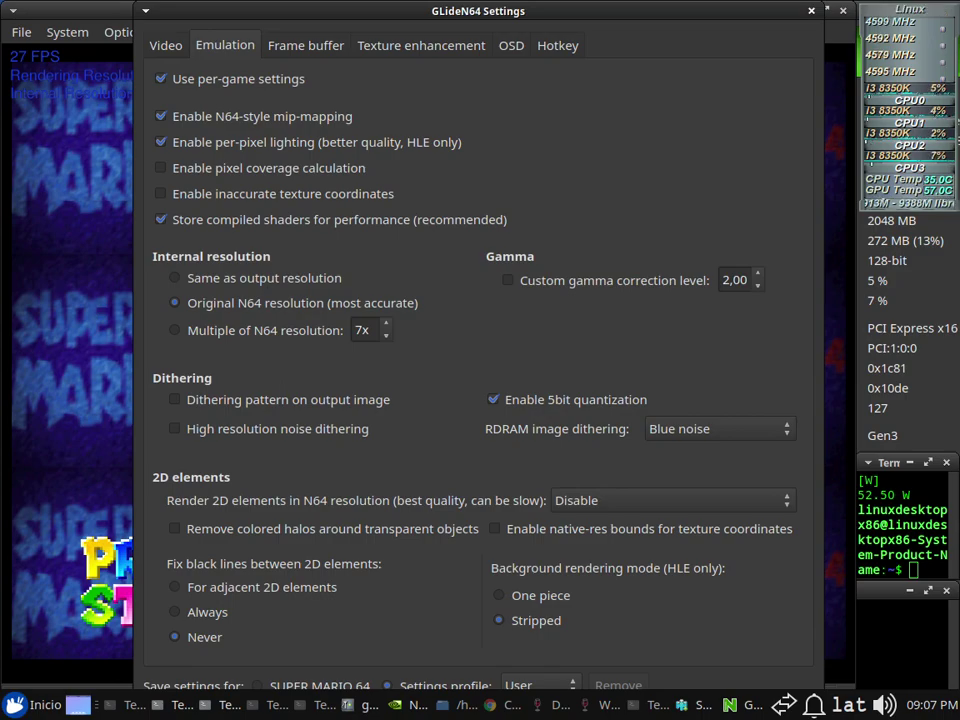
{"action": "key", "text": "Return"}
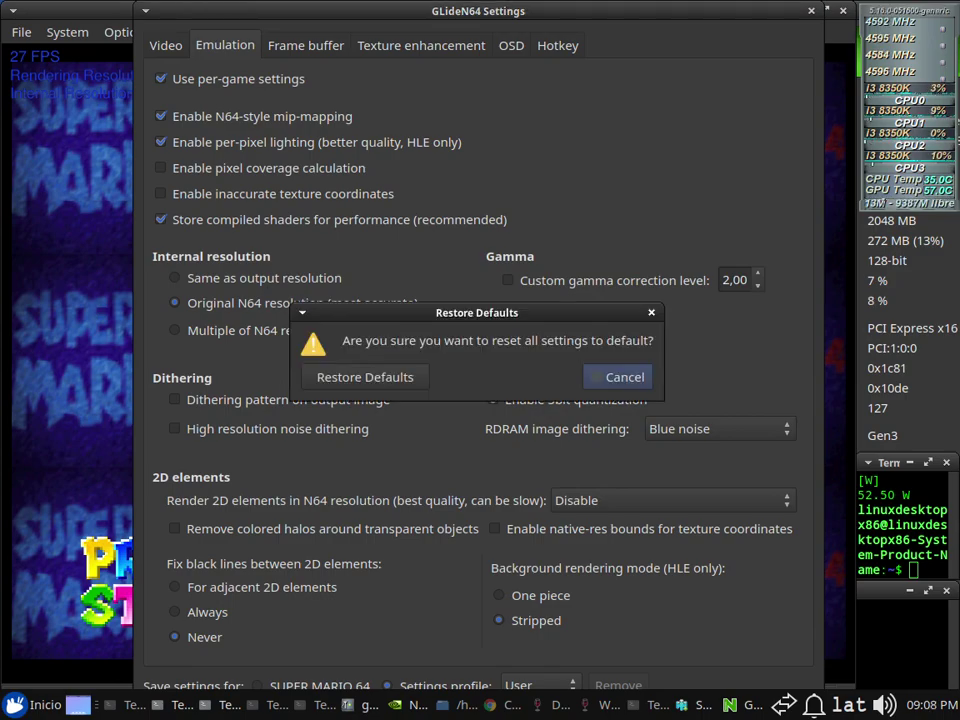
{"action": "key", "text": "Escape"}
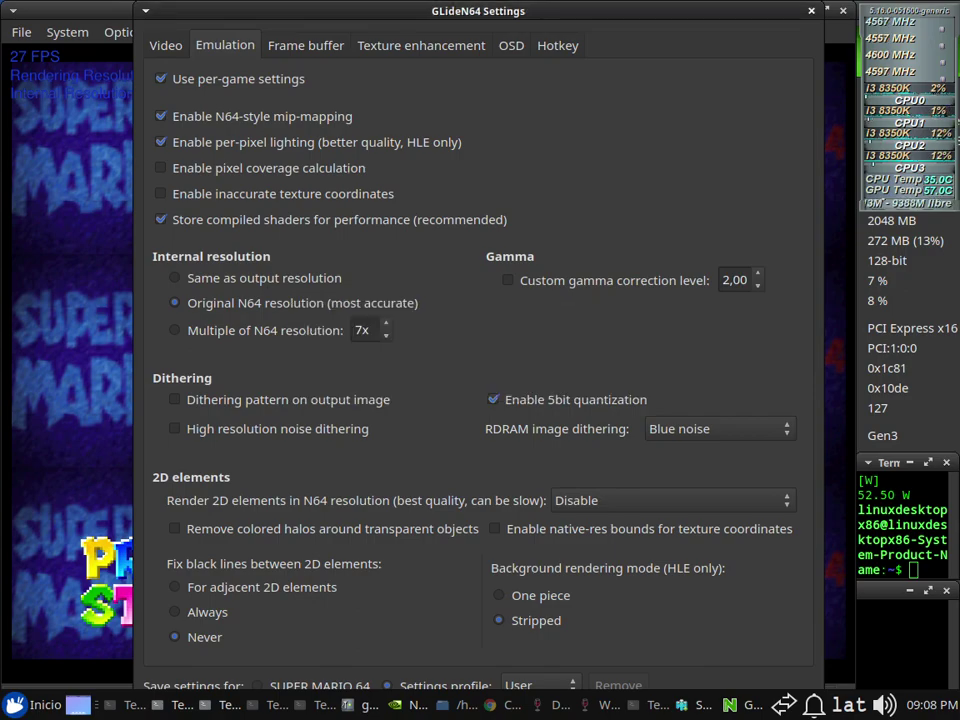
{"action": "key", "text": "Return"}
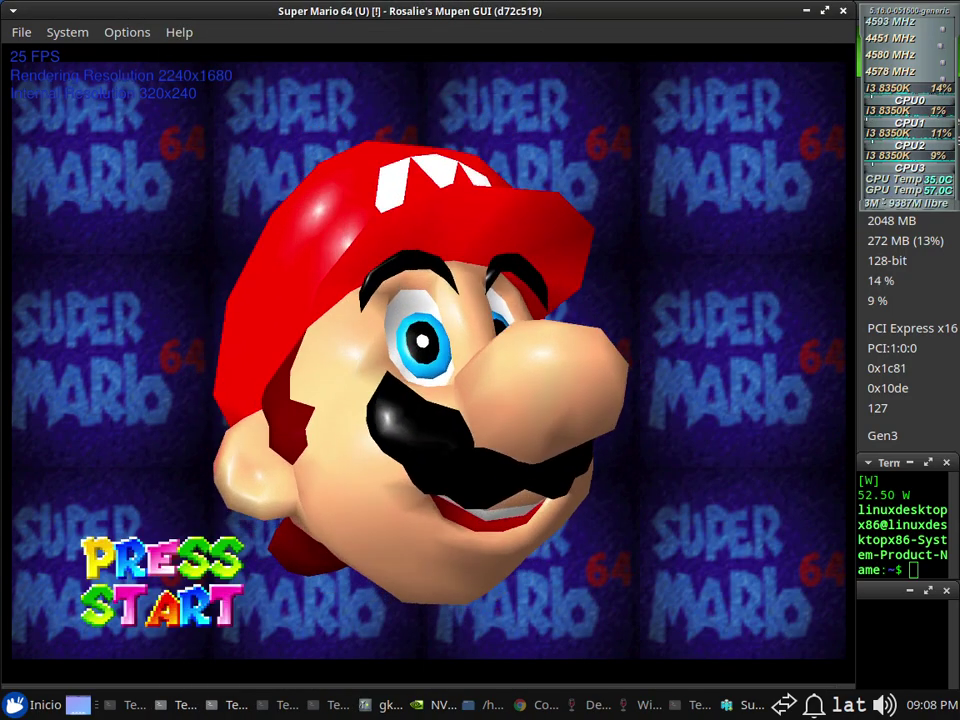
Enable per-pixel lighting for SUPER MARIO 64 and save the graphics settings, keeping the game as the save target
{"action": "left_click", "coordinate": [127, 32]}
{"action": "key", "text": "Down"}
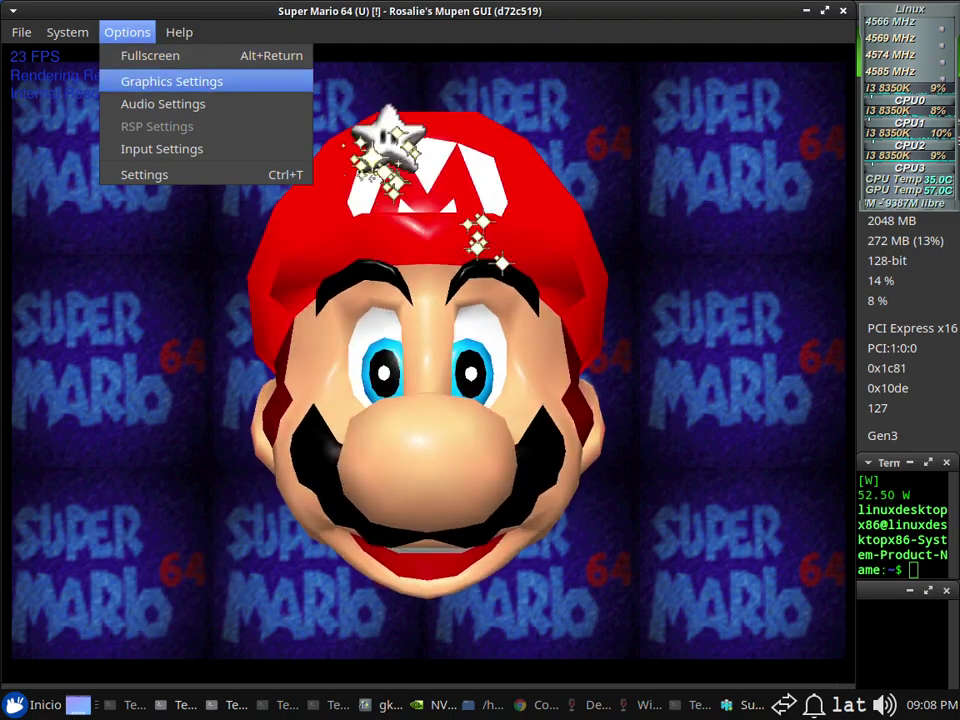
{"action": "key", "text": "Return"}
{"action": "key", "text": "ctrl+Tab"}
{"action": "left_click", "coordinate": [161, 142]}
{"action": "left_click", "coordinate": [541, 685]}
{"action": "left_click", "coordinate": [541, 652]}
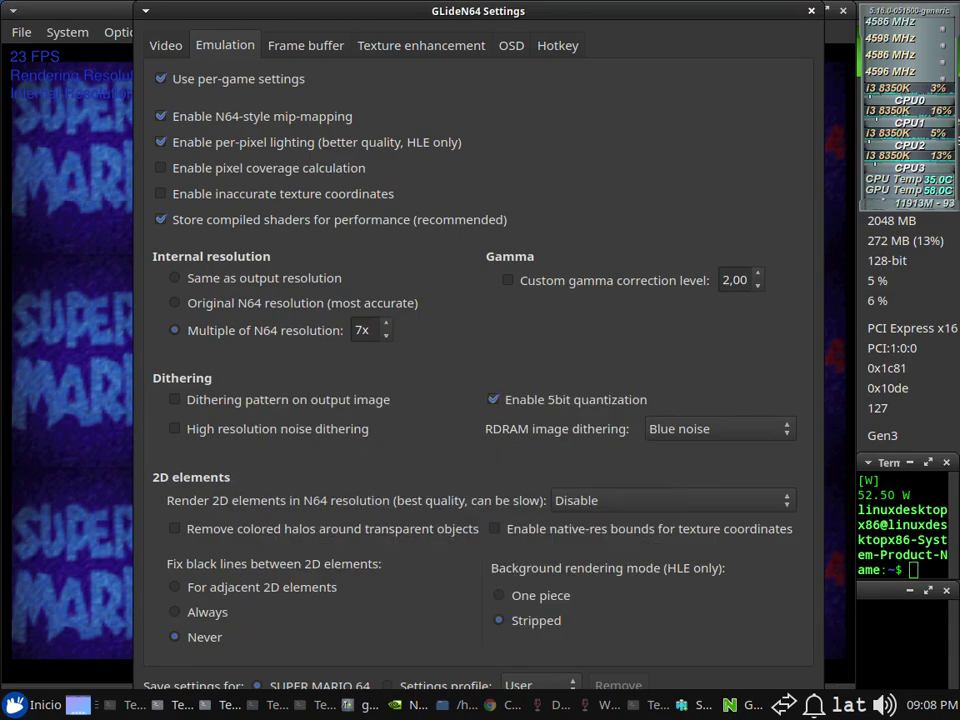
{"action": "key", "text": "Return"}
{"action": "key", "text": "Return"}
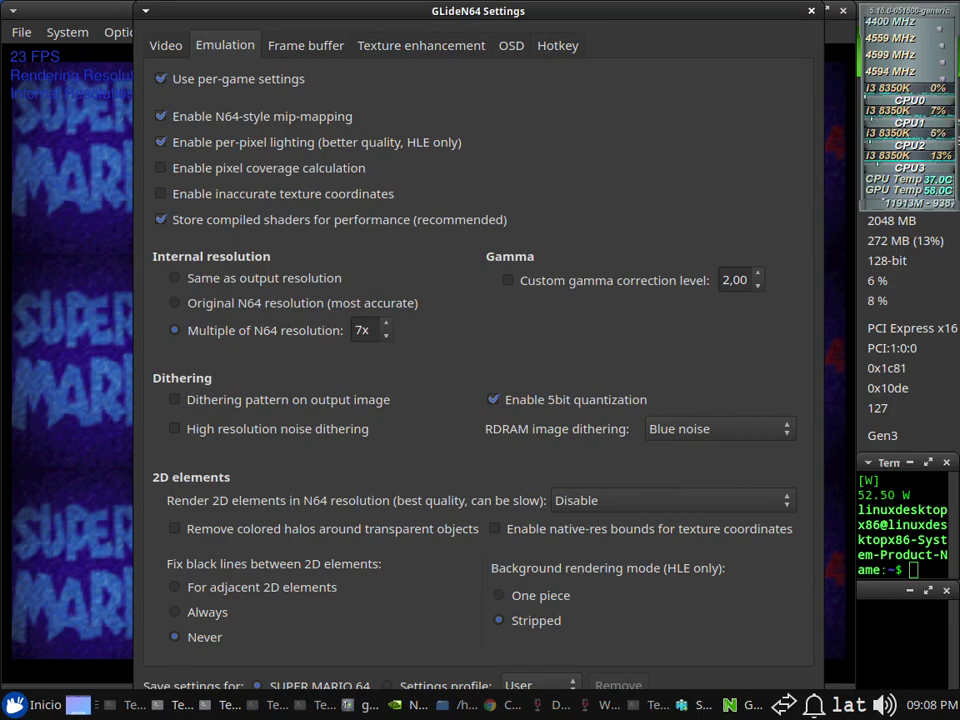
{"action": "key", "text": "Return"}
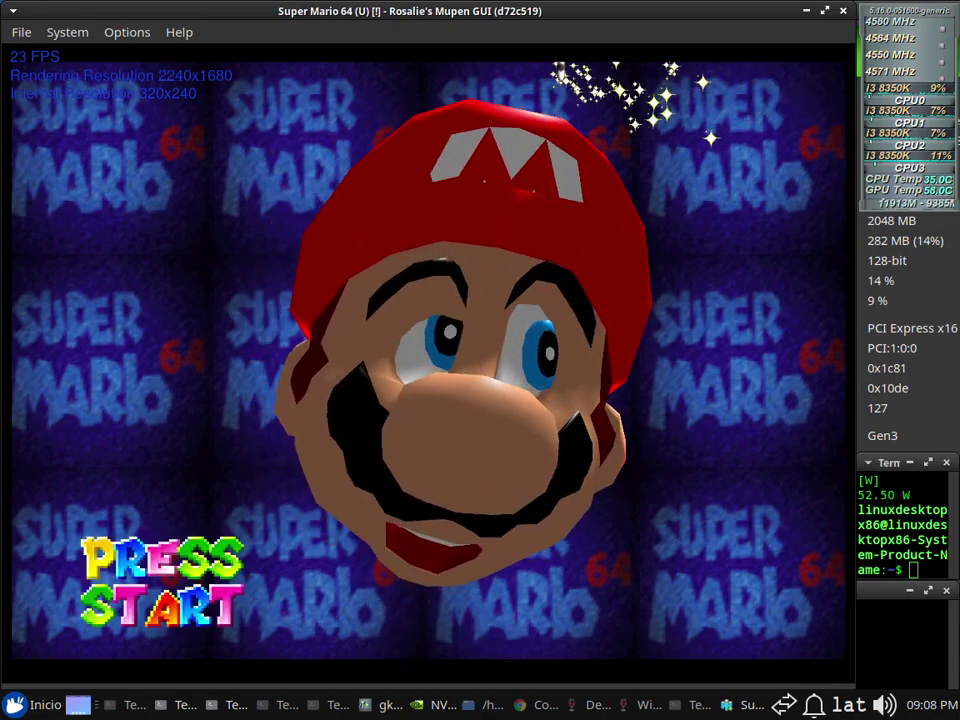
Check the per-pixel lighting and internal resolution options in the Emulation graphics settings, and close them without changes
{"action": "left_click", "coordinate": [127, 32]}
{"action": "left_click", "coordinate": [171, 81]}
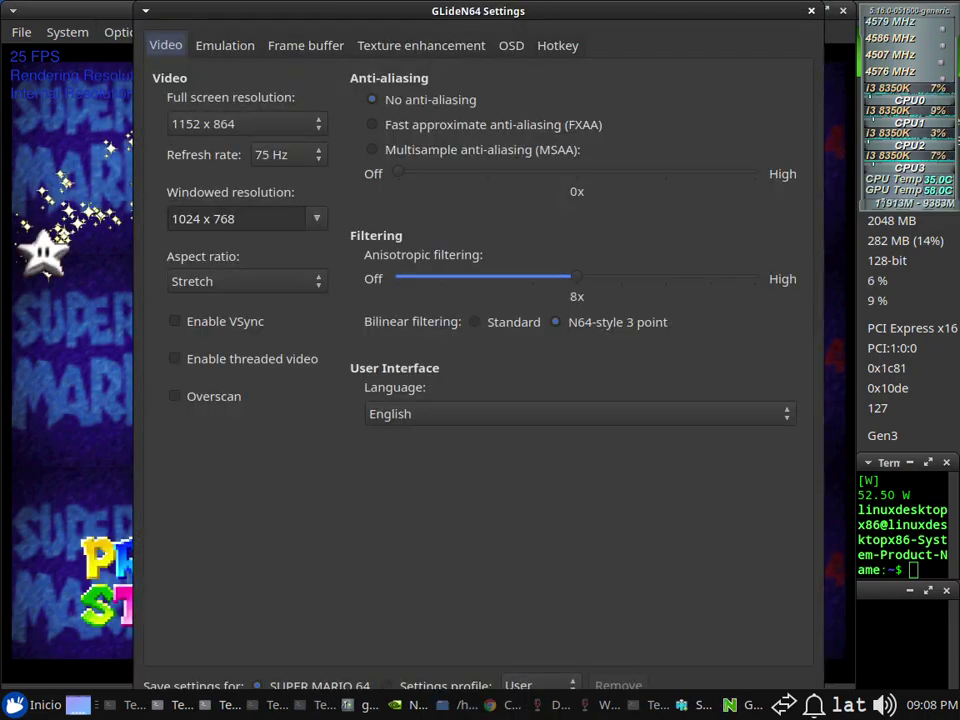
{"action": "key", "text": "Right"}
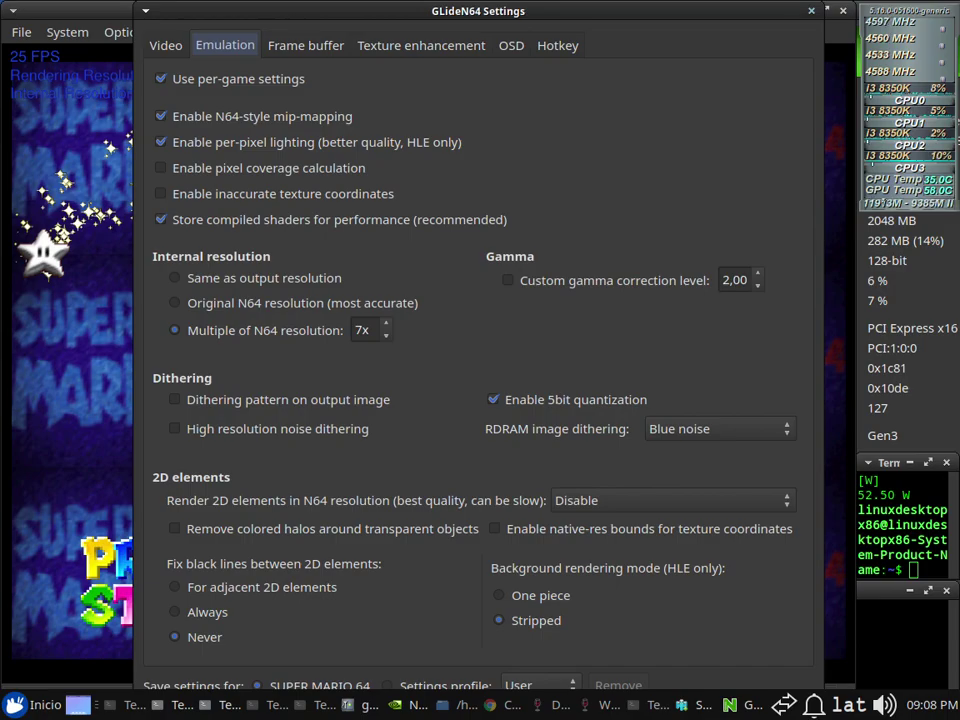
{"action": "key", "text": "Escape"}
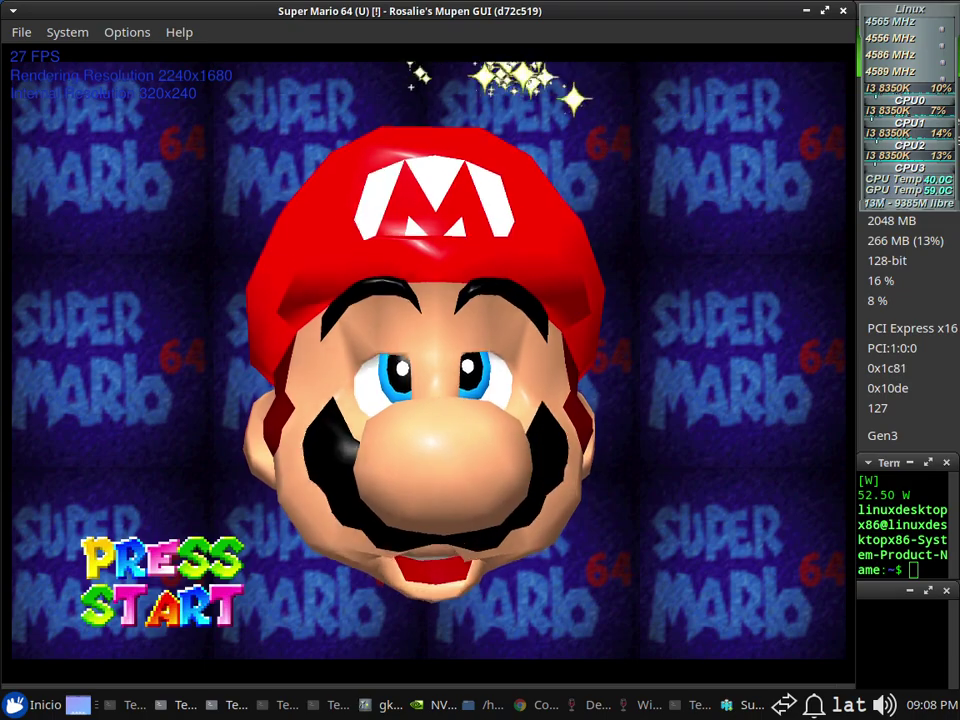
Reduce the height of the emulator window to uncover the terminal output behind it
{"action": "mouse_move", "coordinate": [430, 1]}
{"action": "left_mouse_down"}
{"action": "mouse_move", "coordinate": [430, 29]}
{"action": "mouse_move", "coordinate": [430, 11]}
{"action": "left_mouse_up"}
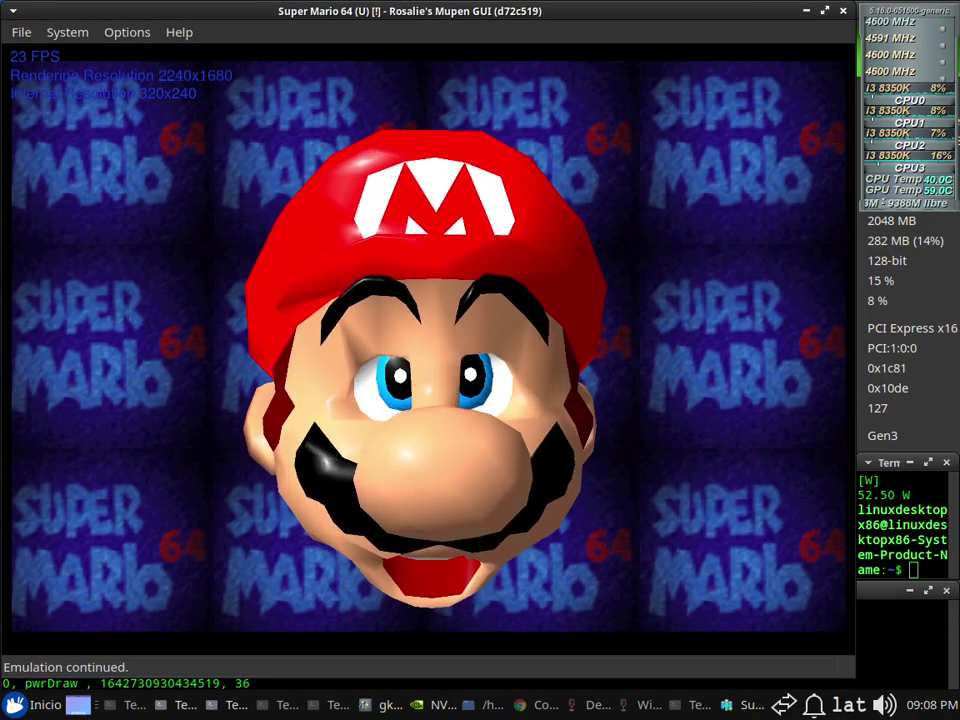
{"action": "left_click_drag", "start_coordinate": [430, 677], "coordinate": [430, 660]}
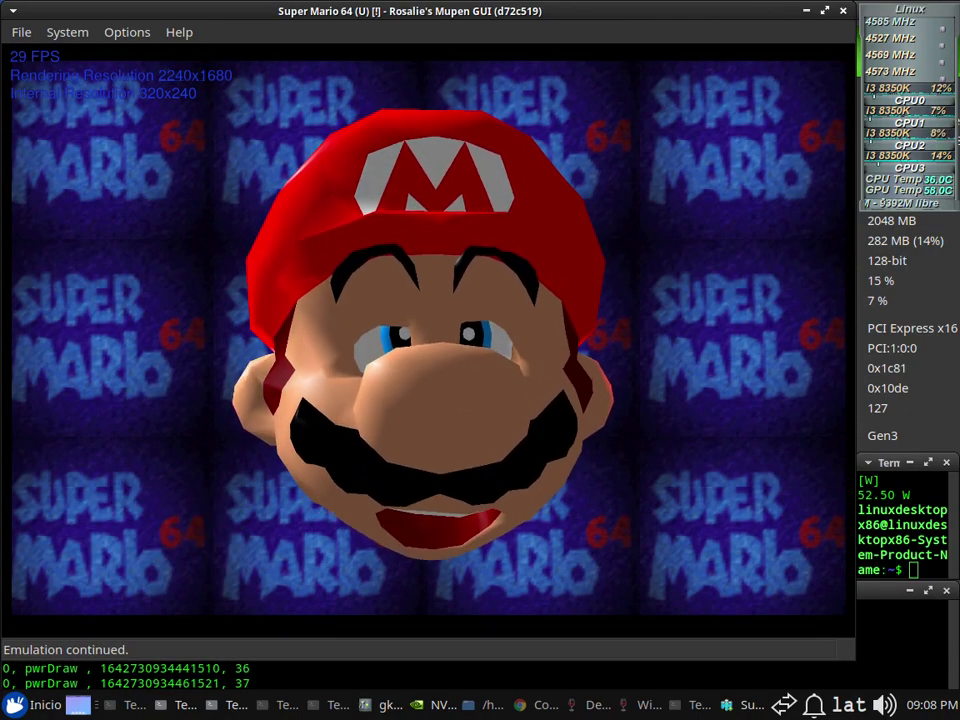
Look at the Video graphics settings of the running game and return to the game without changes
{"action": "key", "text": "alt+o"}
{"action": "key", "text": "Return"}
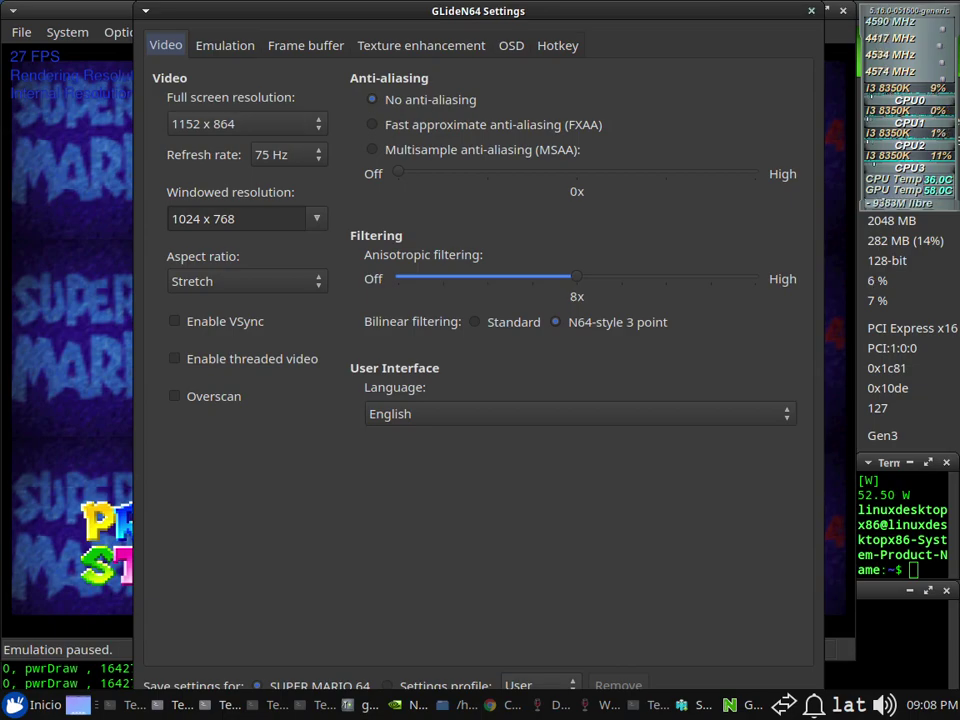
{"action": "key", "text": "Escape"}
{"action": "key", "text": "Return"}
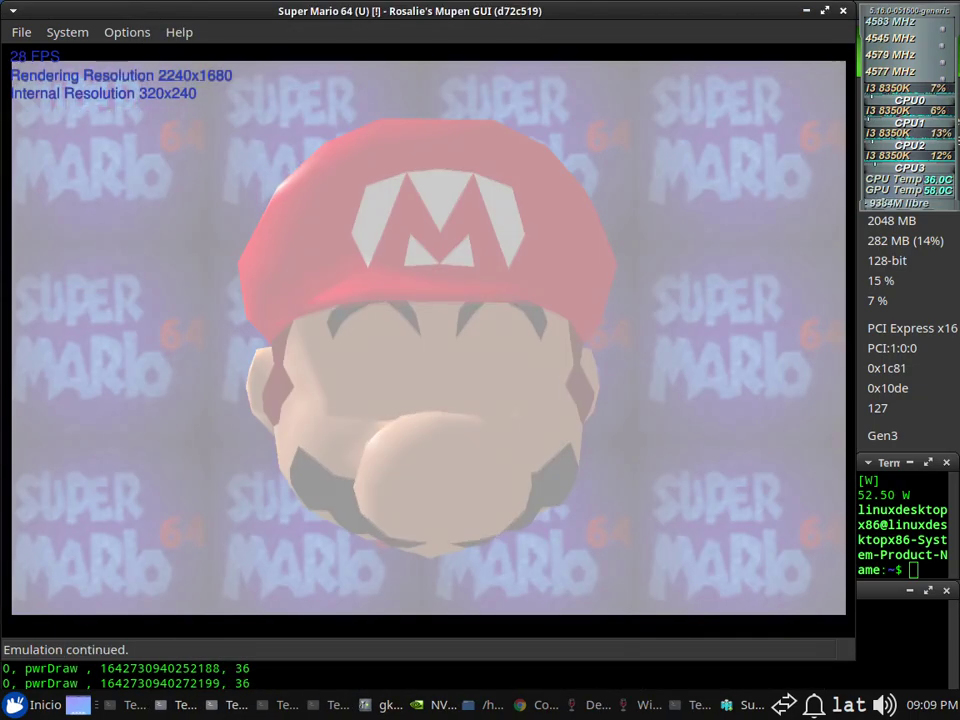